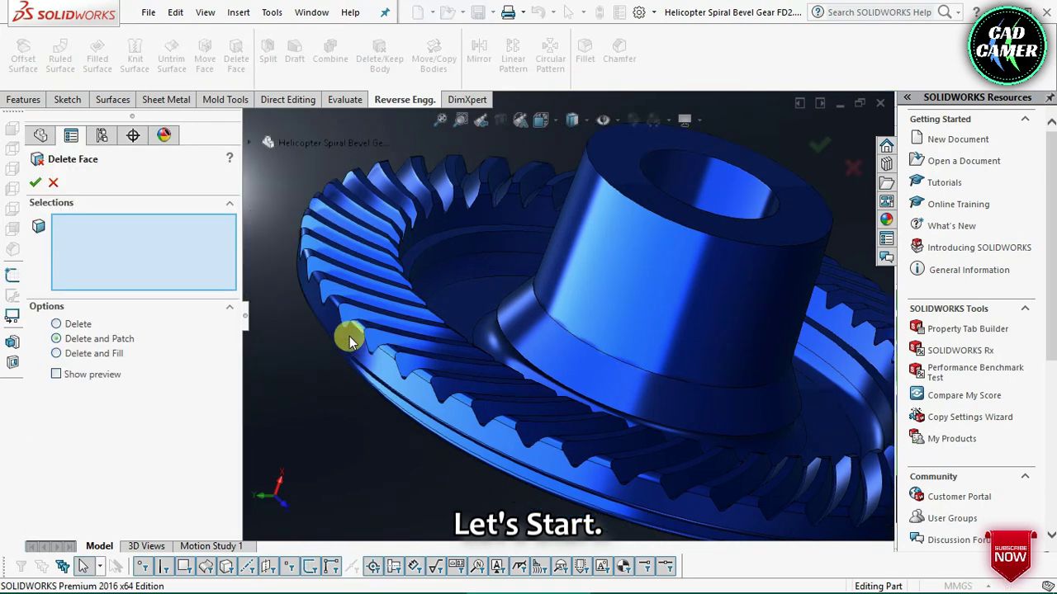
# Select the first six rounded outer-radius tooth-end faces for deletion
pyautogui.scroll(-3, 348, 342)
pyautogui.scroll(-3, 349, 330)
pyautogui.scroll(-3, 377, 289)
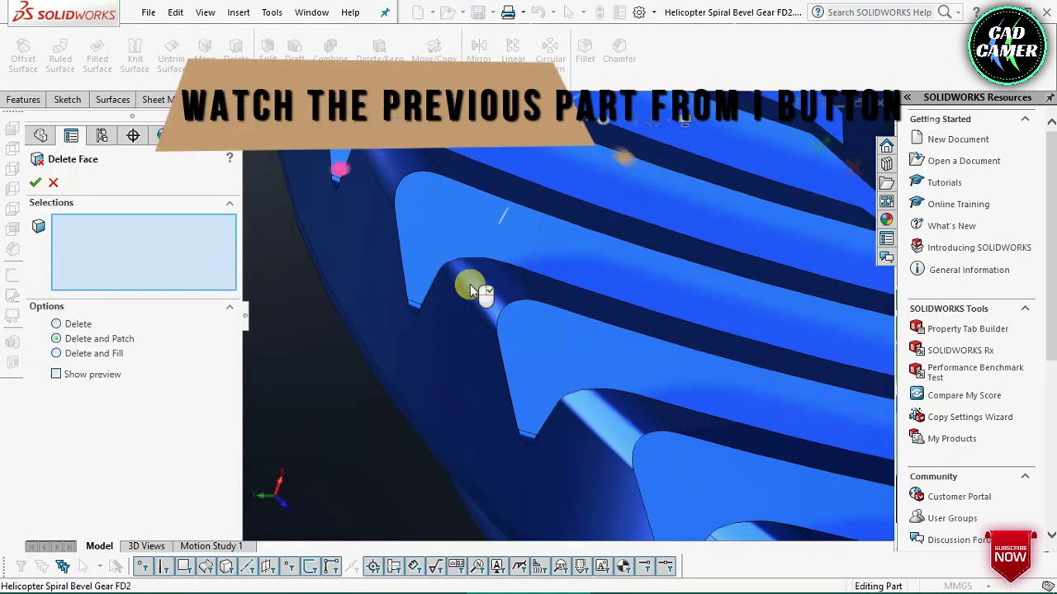
pyautogui.click(471, 290)
pyautogui.moveTo(484, 300)
pyautogui.mouseDown(button='middle')
pyautogui.moveTo(597, 354)
pyautogui.moveTo(583, 366)
pyautogui.mouseUp(button='middle')
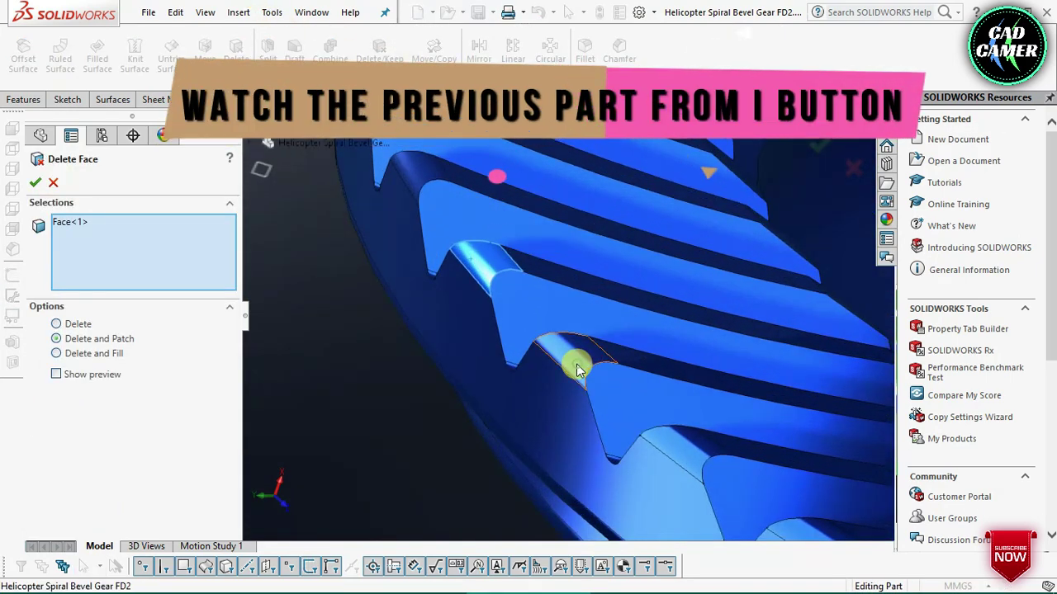
pyautogui.click(578, 369)
pyautogui.scroll(3, 651, 400)
pyautogui.click(629, 401)
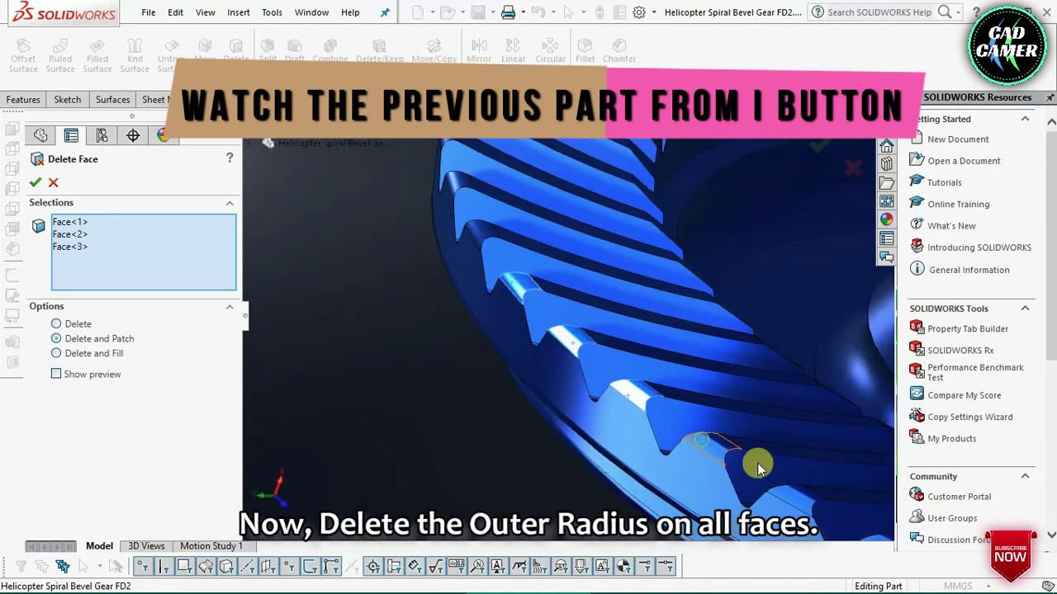
pyautogui.click(703, 444)
pyautogui.click(795, 504)
pyautogui.moveTo(795, 504); pyautogui.dragTo(688, 385, button='middle')
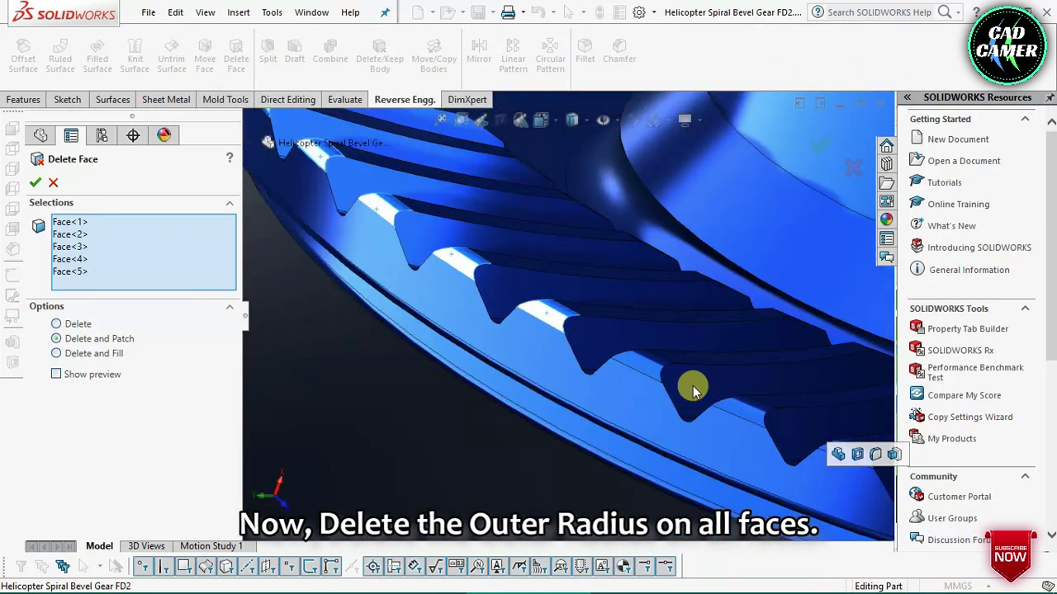
pyautogui.click(726, 403)
# Add five more outer-radius faces on neighbouring teeth to the selection
pyautogui.scroll(2, 740, 410)
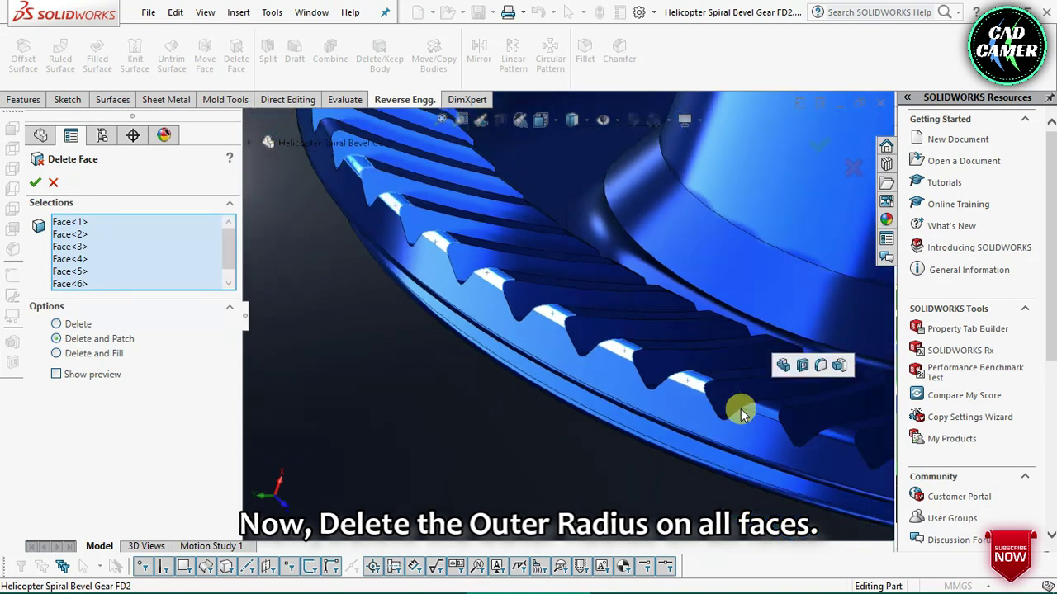
pyautogui.scroll(2, 751, 403)
pyautogui.scroll(1, 776, 388)
pyautogui.scroll(-2, 794, 371)
pyautogui.scroll(-2, 784, 369)
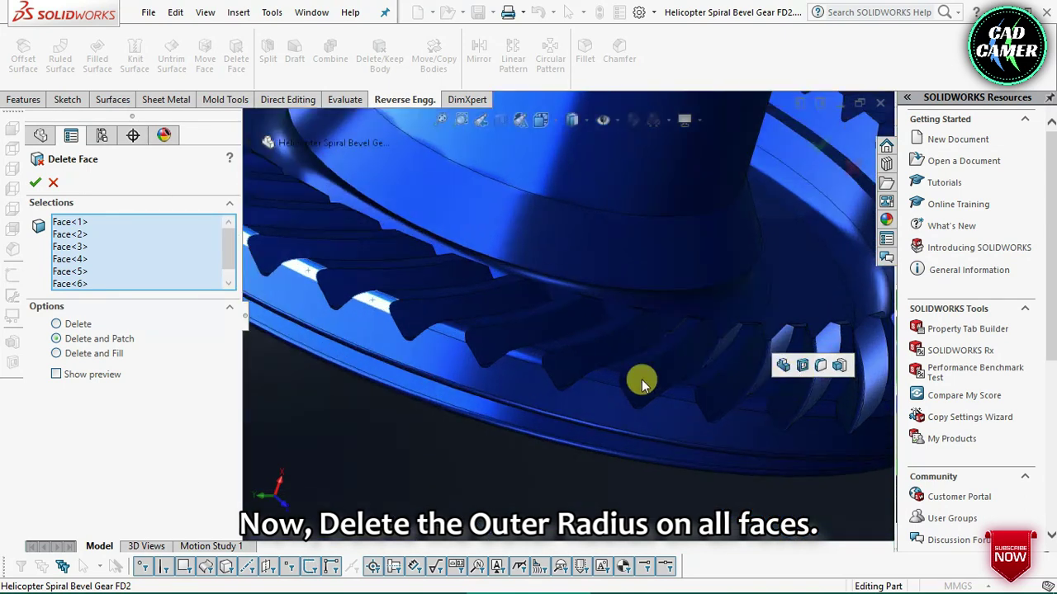
pyautogui.click(531, 352)
pyautogui.click(611, 376)
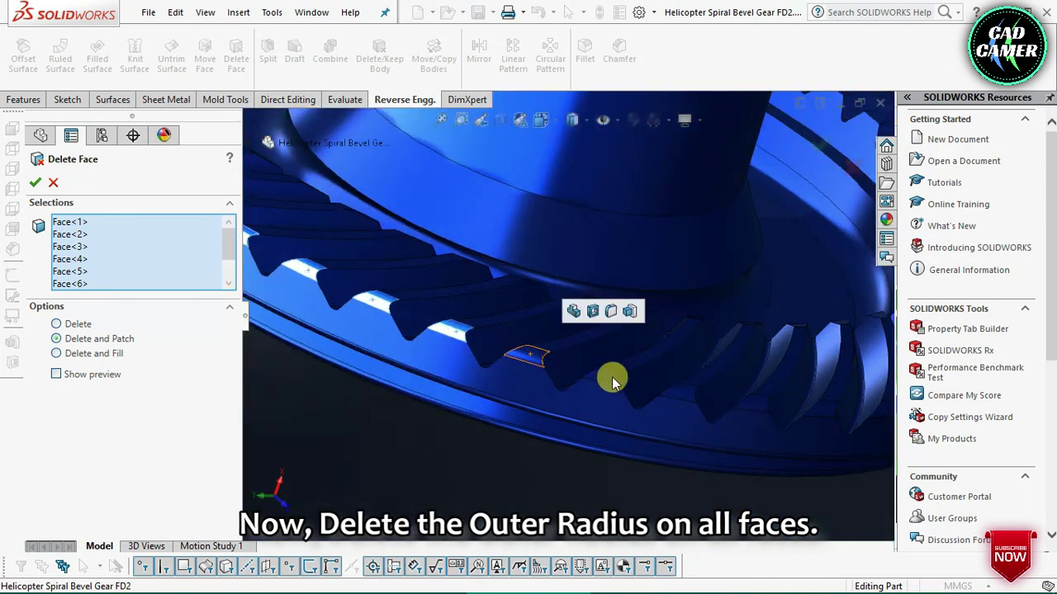
pyautogui.click(679, 395)
pyautogui.click(788, 410)
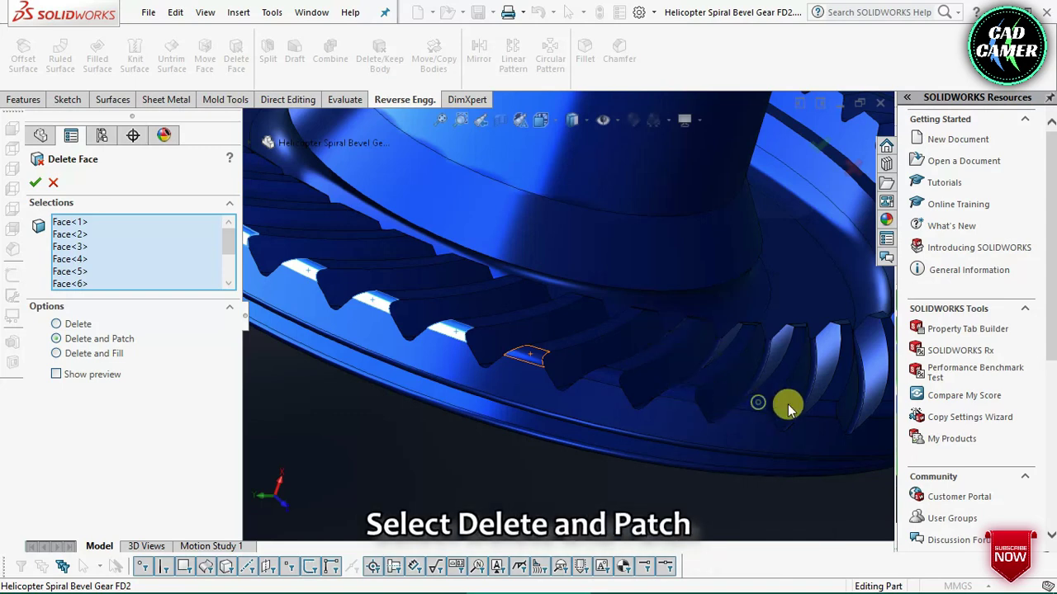
pyautogui.moveTo(815, 413)
pyautogui.mouseDown(button='middle')
pyautogui.moveTo(667, 380)
pyautogui.moveTo(483, 374)
pyautogui.mouseUp(button='middle')
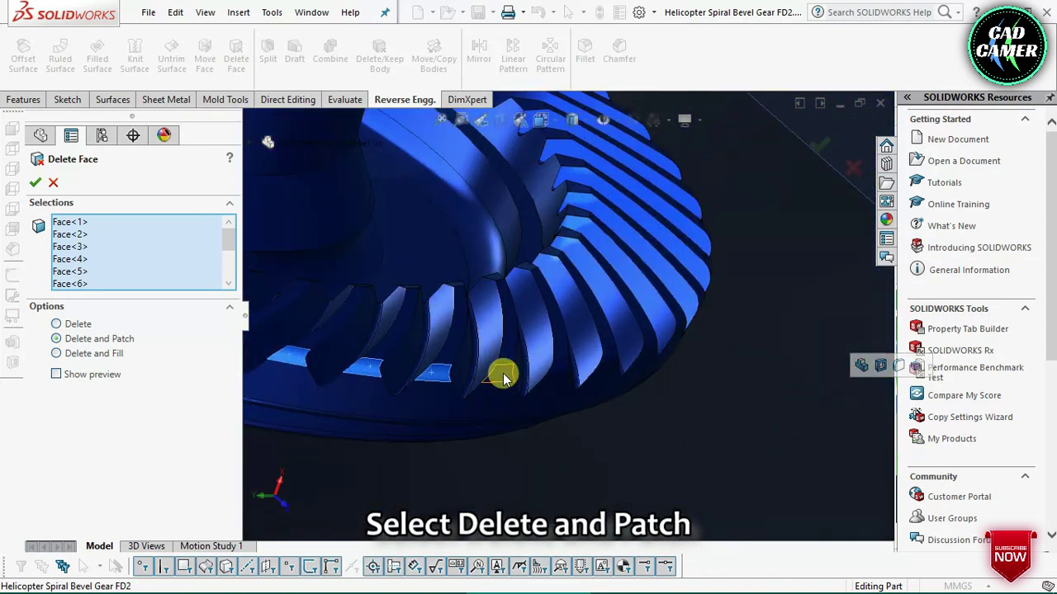
pyautogui.click(504, 375)
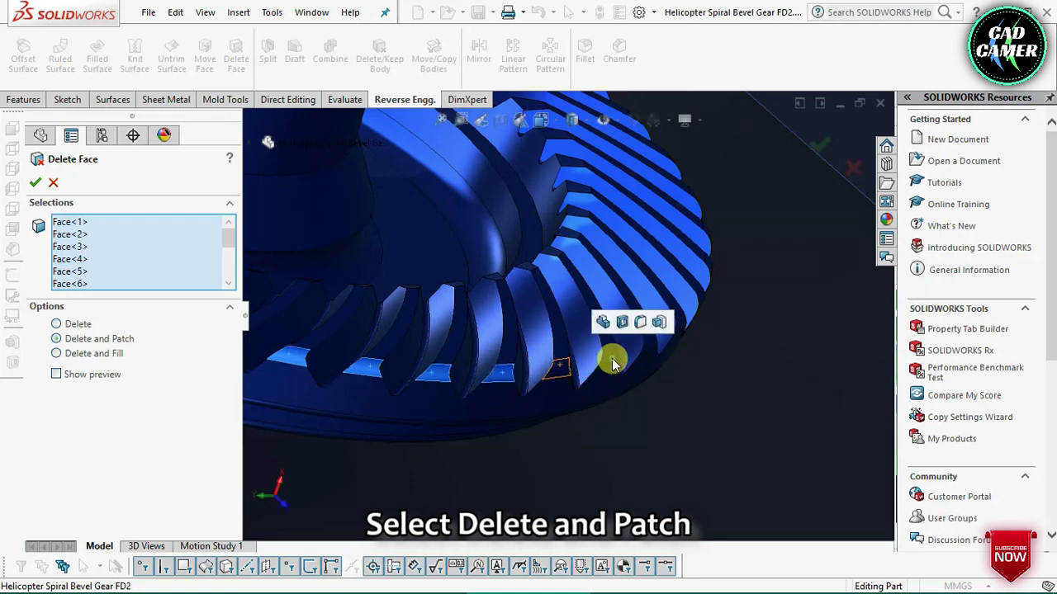
# Add further tooth faces, deselect a wrongly picked face, and highlight Face<26> in the list
pyautogui.moveTo(533, 343)
pyautogui.mouseDown(button='middle')
pyautogui.moveTo(488, 303)
pyautogui.moveTo(478, 314)
pyautogui.moveTo(495, 397)
pyautogui.moveTo(696, 360)
pyautogui.mouseUp(button='middle')
pyautogui.scroll(-2, 685, 371)
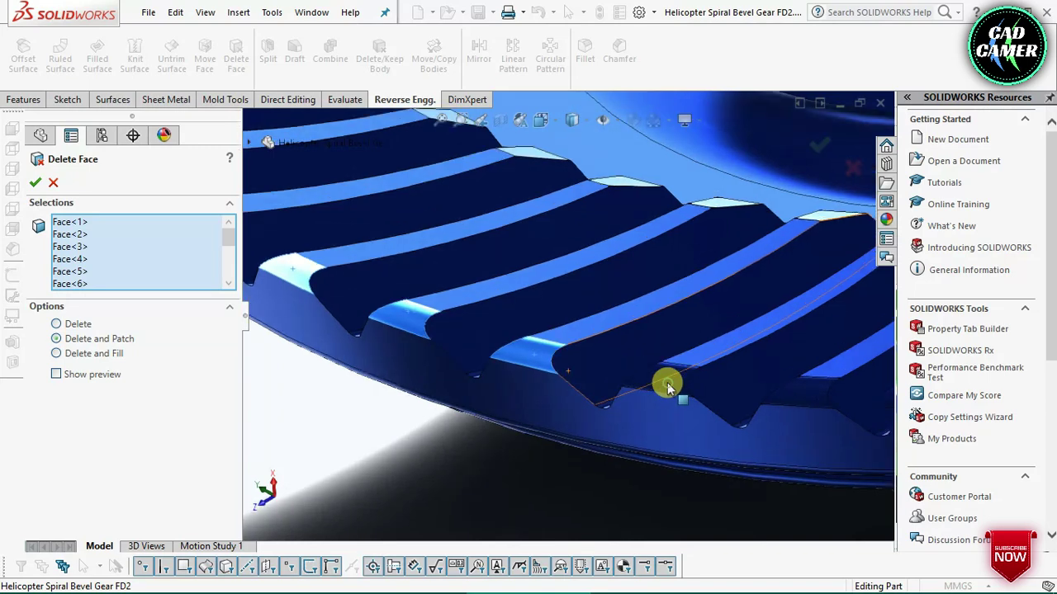
pyautogui.scroll(-2, 670, 382)
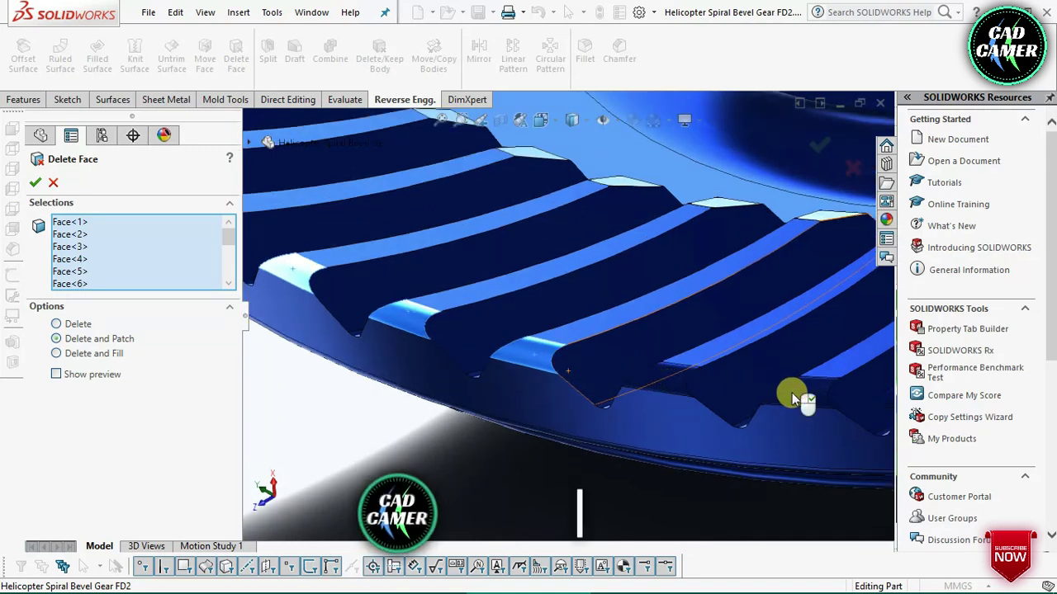
pyautogui.scroll(2, 790, 393)
pyautogui.scroll(2, 790, 394)
pyautogui.scroll(-4, 631, 330)
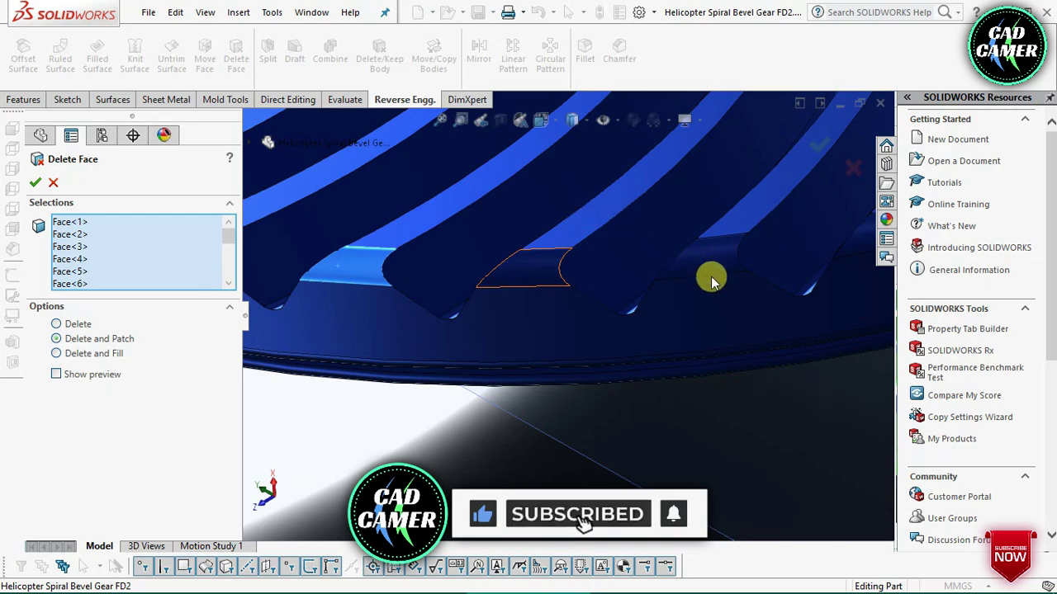
pyautogui.scroll(2, 714, 287)
pyautogui.scroll(2, 715, 289)
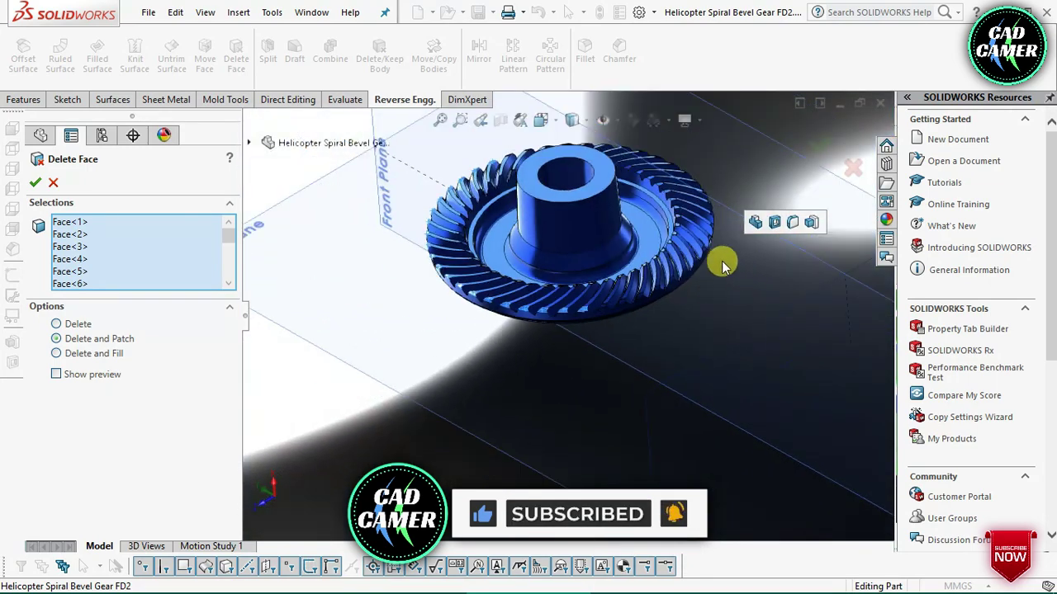
pyautogui.scroll(-3, 450, 361)
pyautogui.scroll(-2, 405, 354)
pyautogui.scroll(-2, 420, 359)
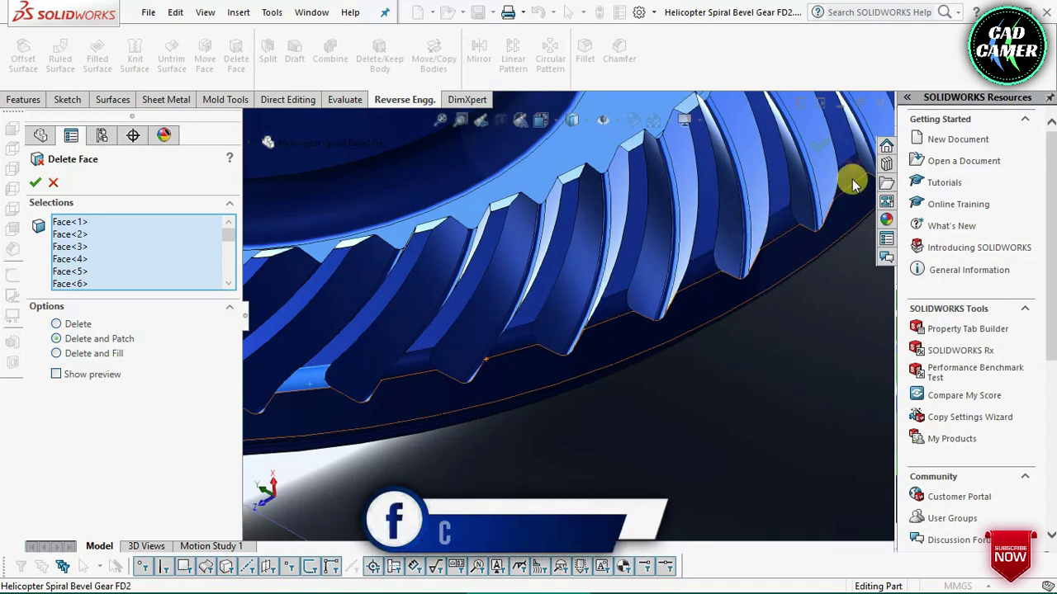
pyautogui.click(751, 282)
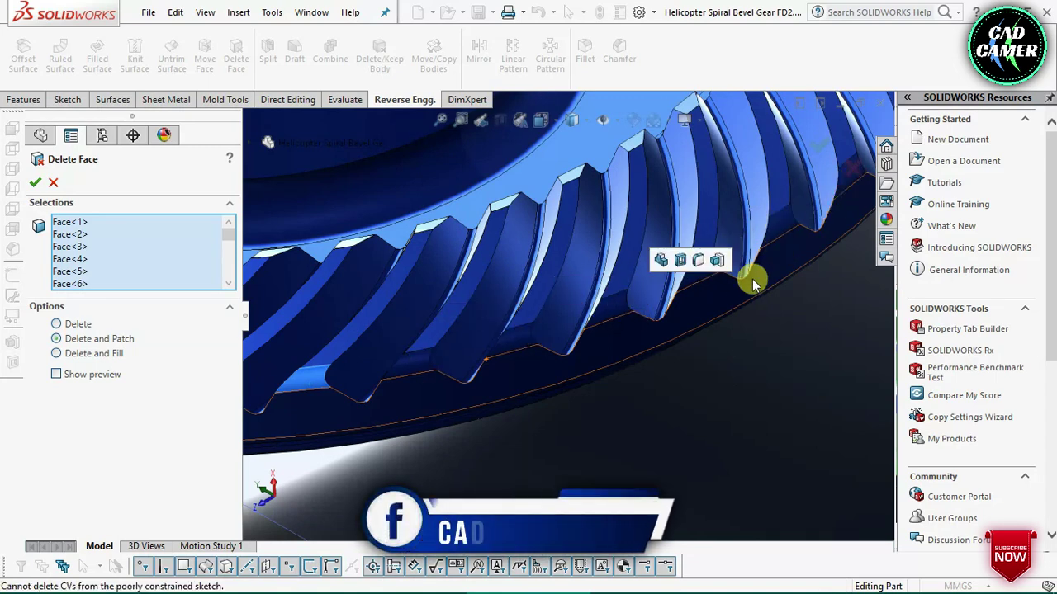
pyautogui.click(667, 409)
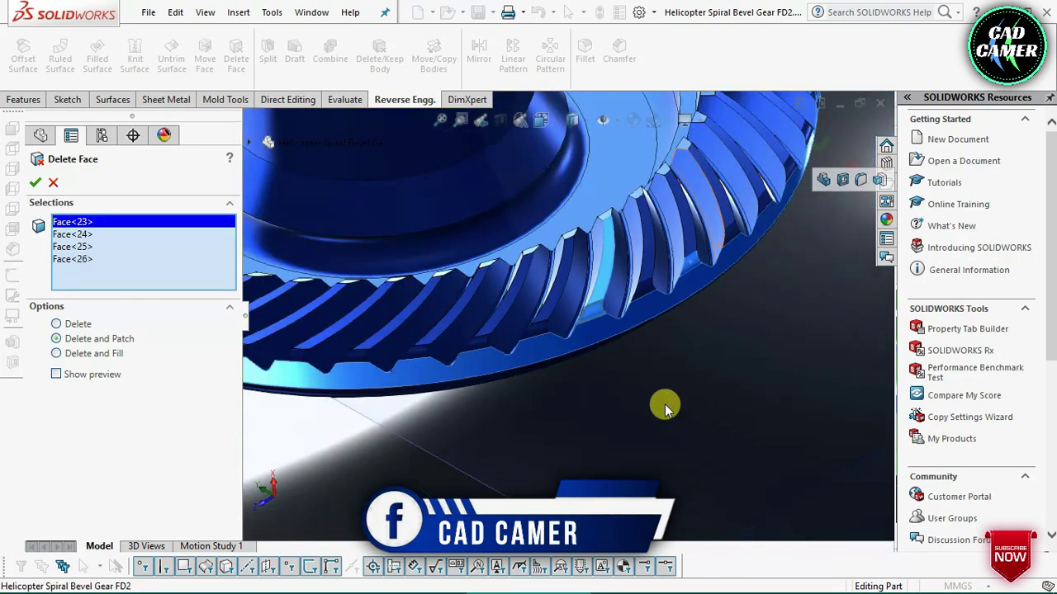
pyautogui.moveTo(667, 409); pyautogui.dragTo(487, 373, button='middle')
pyautogui.click(487, 373)
pyautogui.scroll(-2, 495, 363)
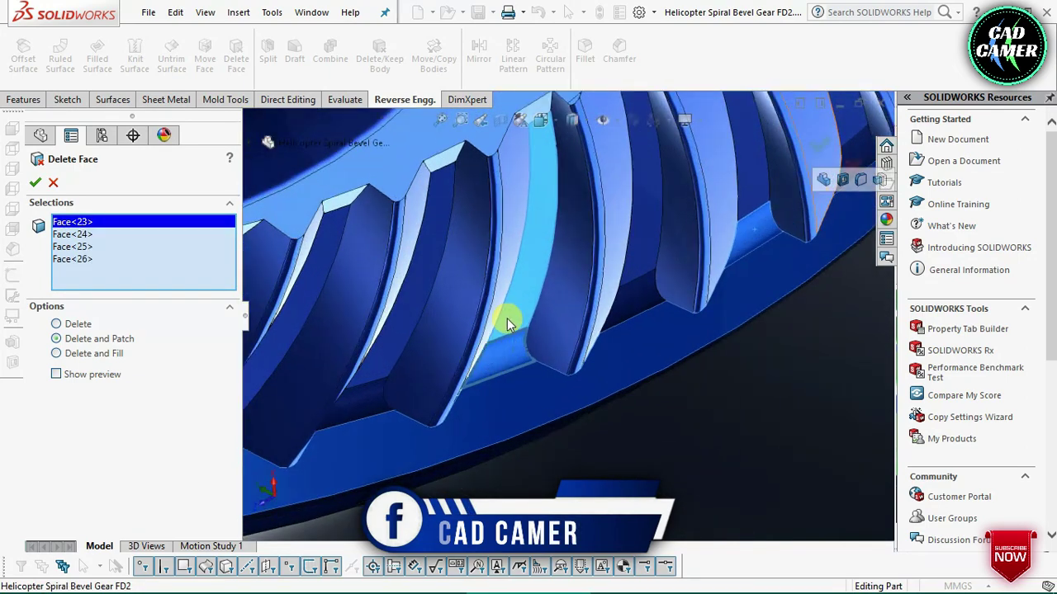
pyautogui.click(511, 354)
pyautogui.scroll(5, 487, 355)
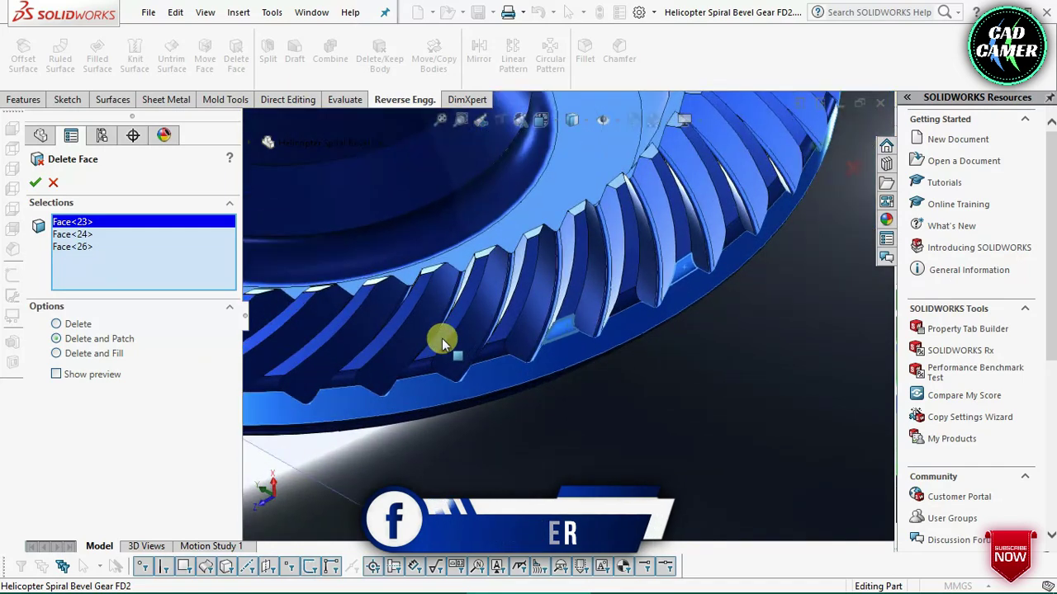
pyautogui.scroll(3, 446, 348)
pyautogui.scroll(-3, 456, 340)
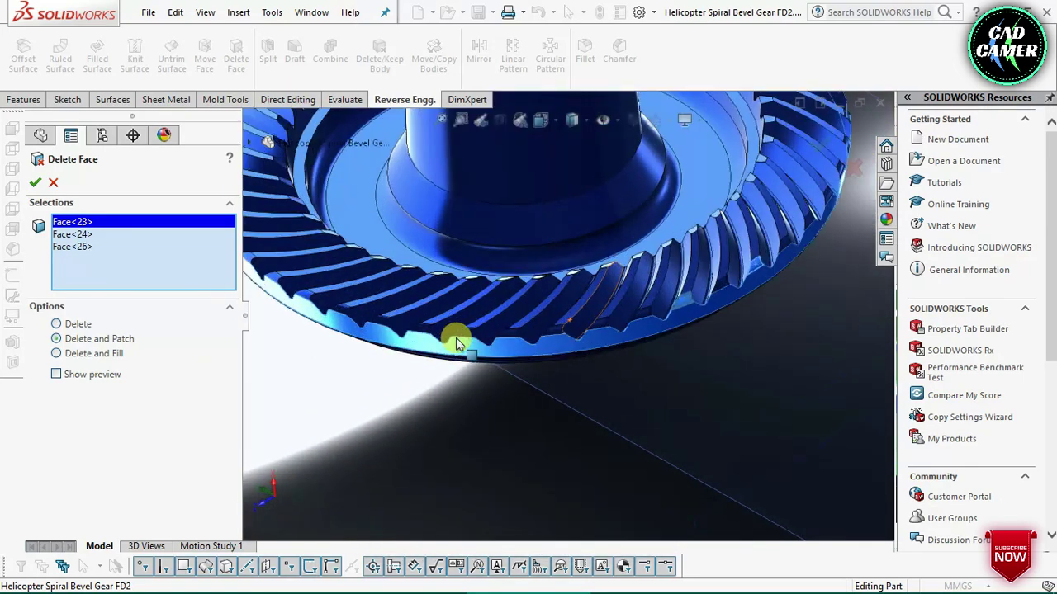
pyautogui.scroll(-2, 457, 341)
pyautogui.scroll(-2, 537, 306)
pyautogui.scroll(-1, 536, 306)
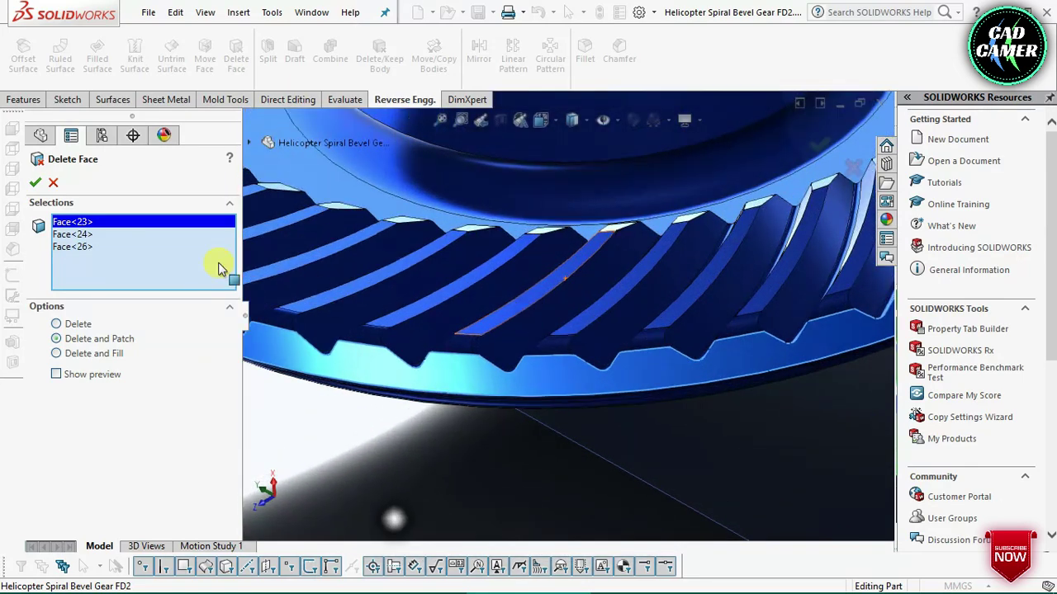
pyautogui.click(141, 246)
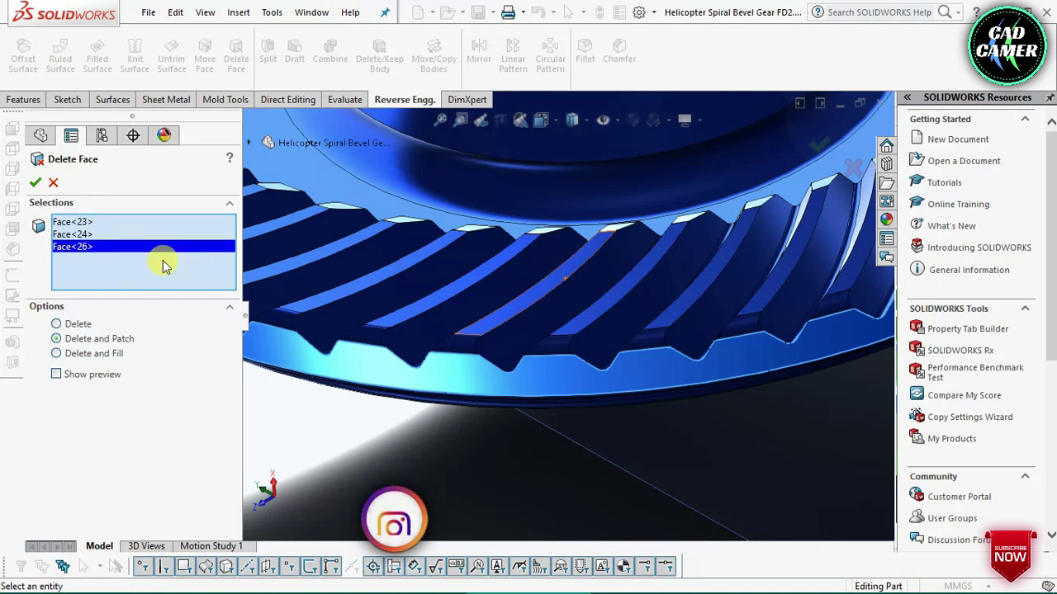
# Clear the picked faces and re-pick four outer-radius tooth faces
pyautogui.rightClick(112, 246)
pyautogui.scroll(3, 421, 339)
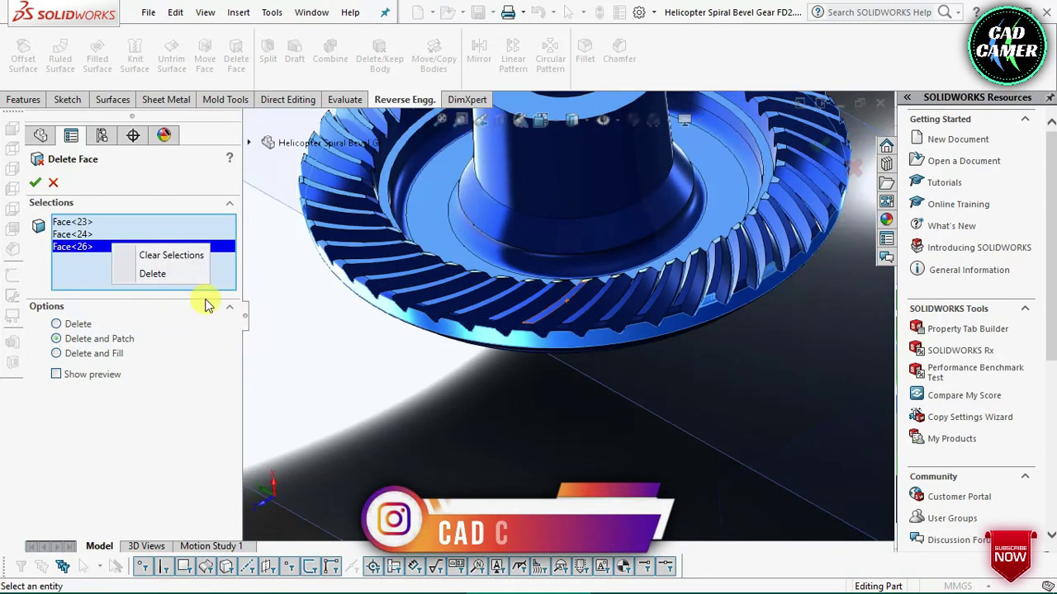
pyautogui.click(144, 255)
pyautogui.scroll(-2, 495, 314)
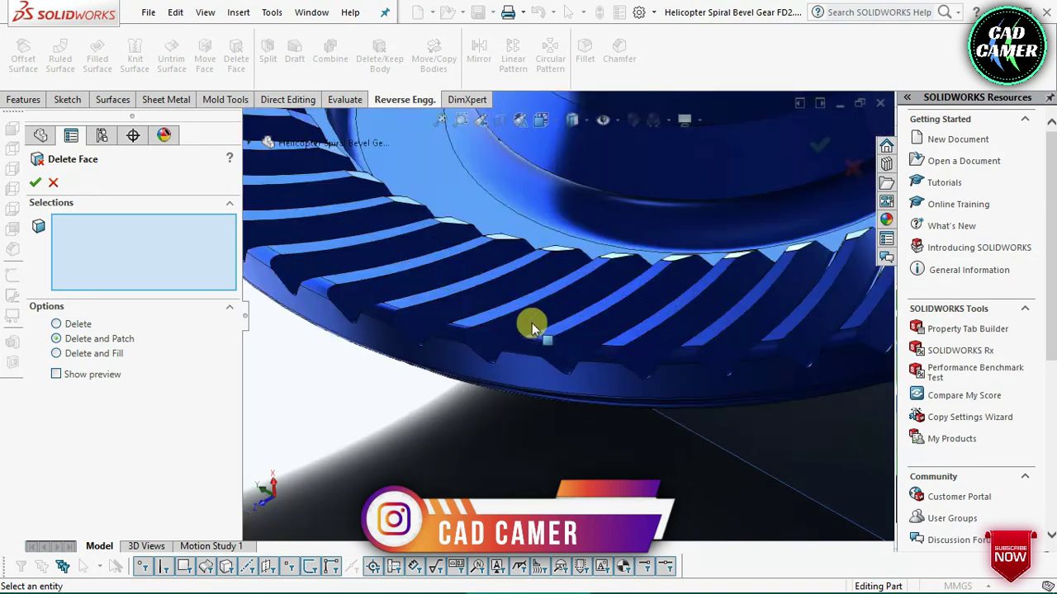
pyautogui.scroll(-2, 578, 355)
pyautogui.click(658, 381)
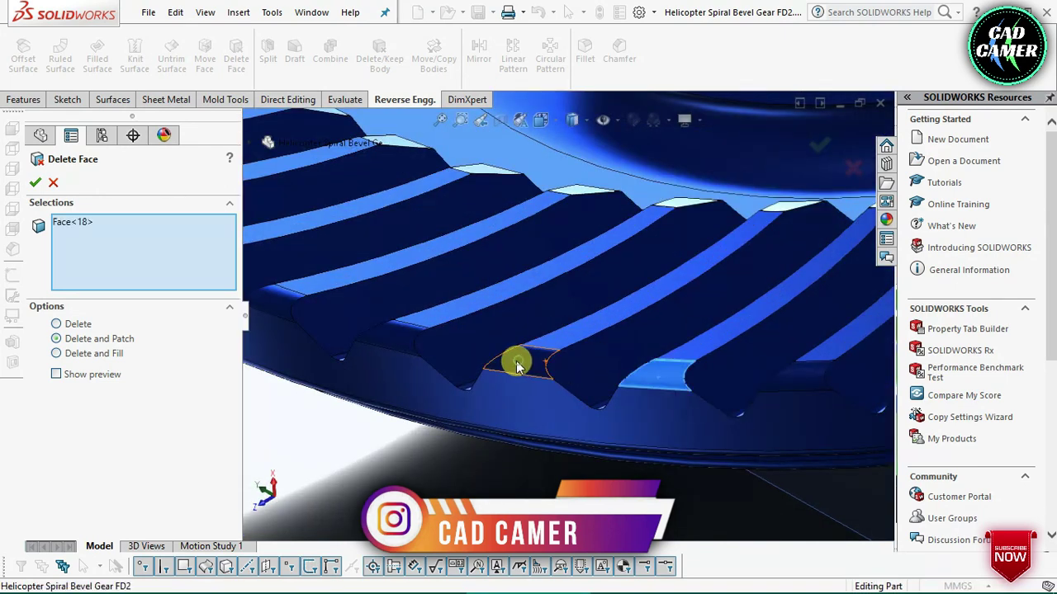
pyautogui.click(515, 360)
pyautogui.click(307, 302)
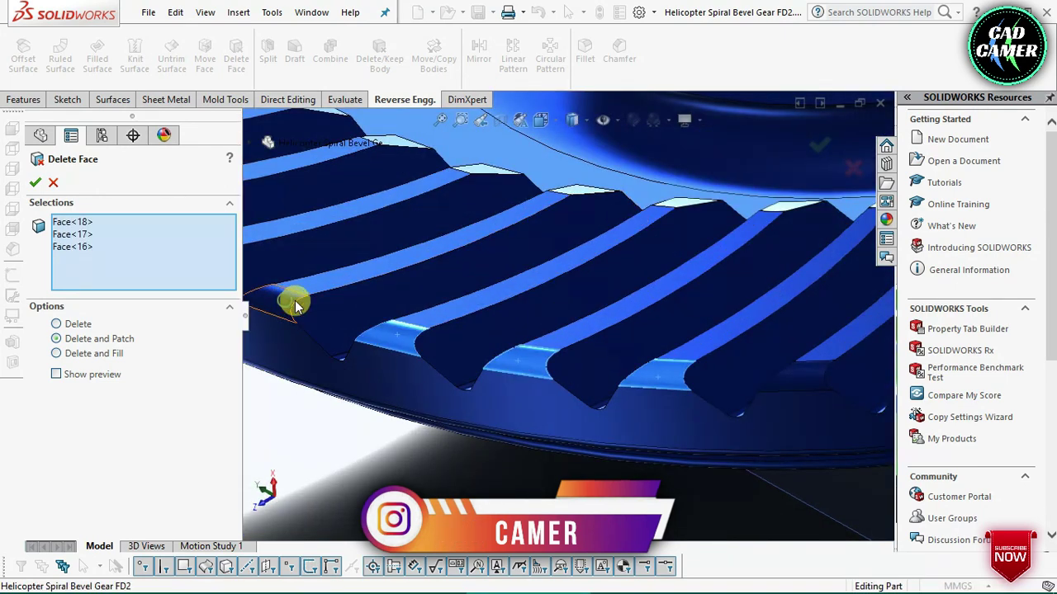
pyautogui.click(291, 301)
# Add five more outer-radius tooth faces to the deletion set
pyautogui.scroll(2, 330, 306)
pyautogui.scroll(2, 363, 298)
pyautogui.scroll(-2, 388, 289)
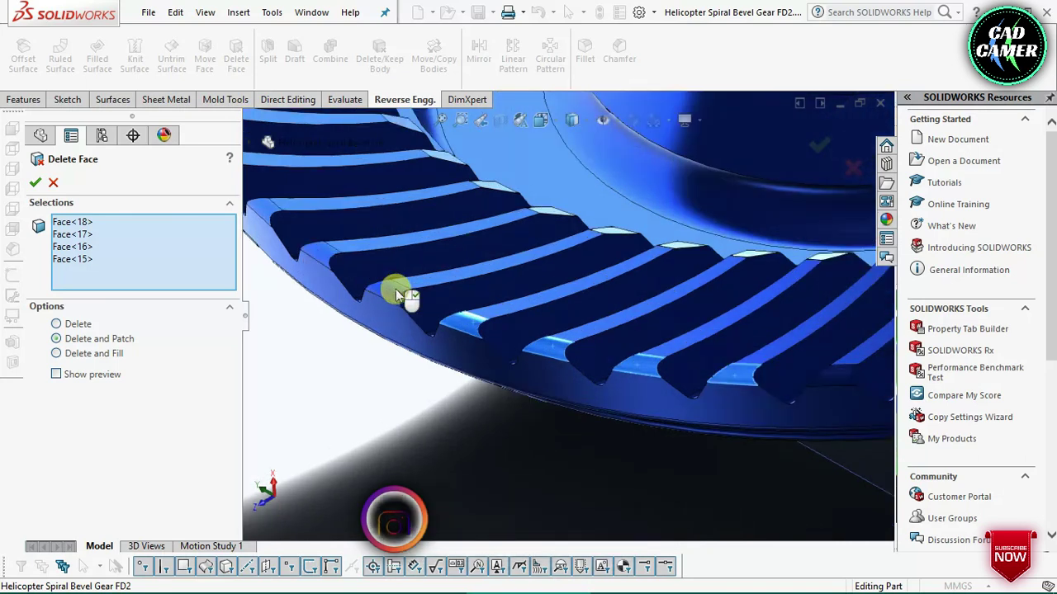
pyautogui.click(310, 251)
pyautogui.click(268, 217)
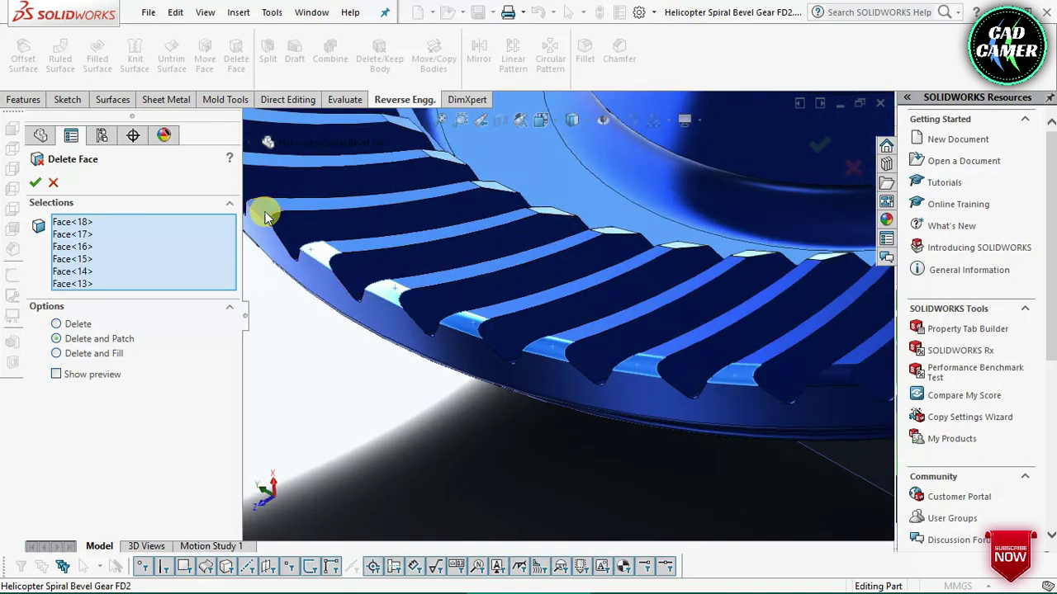
pyautogui.scroll(2, 388, 237)
pyautogui.scroll(-2, 404, 236)
pyautogui.scroll(-1, 417, 236)
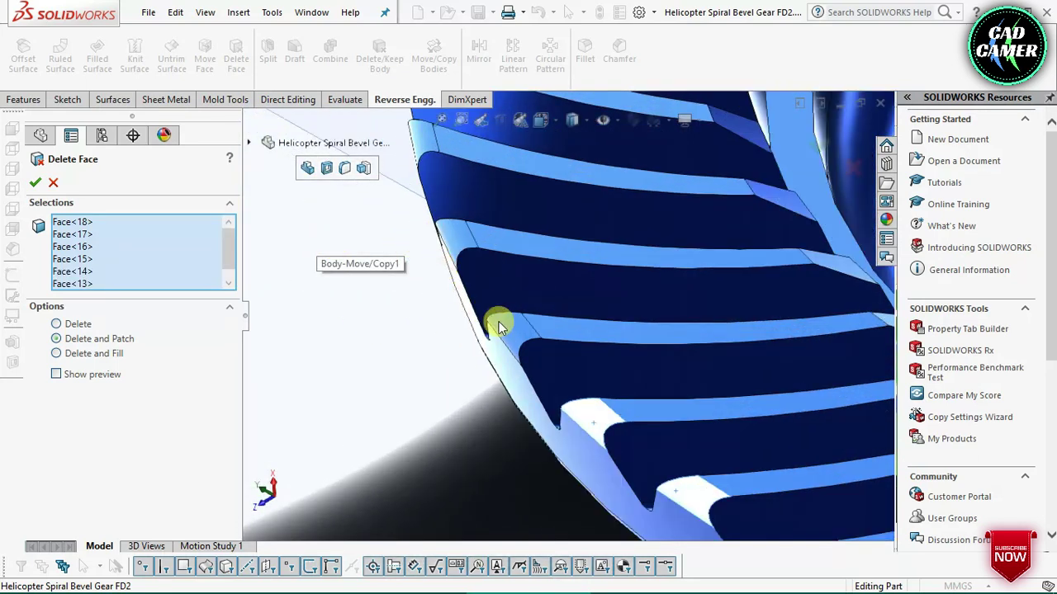
pyautogui.click(507, 325)
pyautogui.click(428, 135)
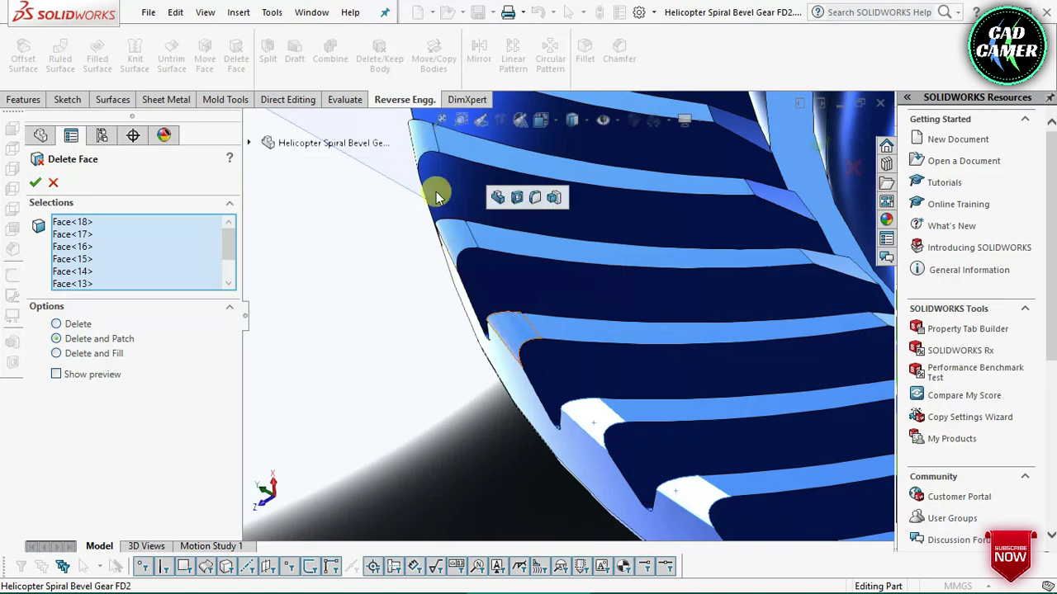
pyautogui.scroll(-1, 462, 221)
pyautogui.scroll(-1, 500, 235)
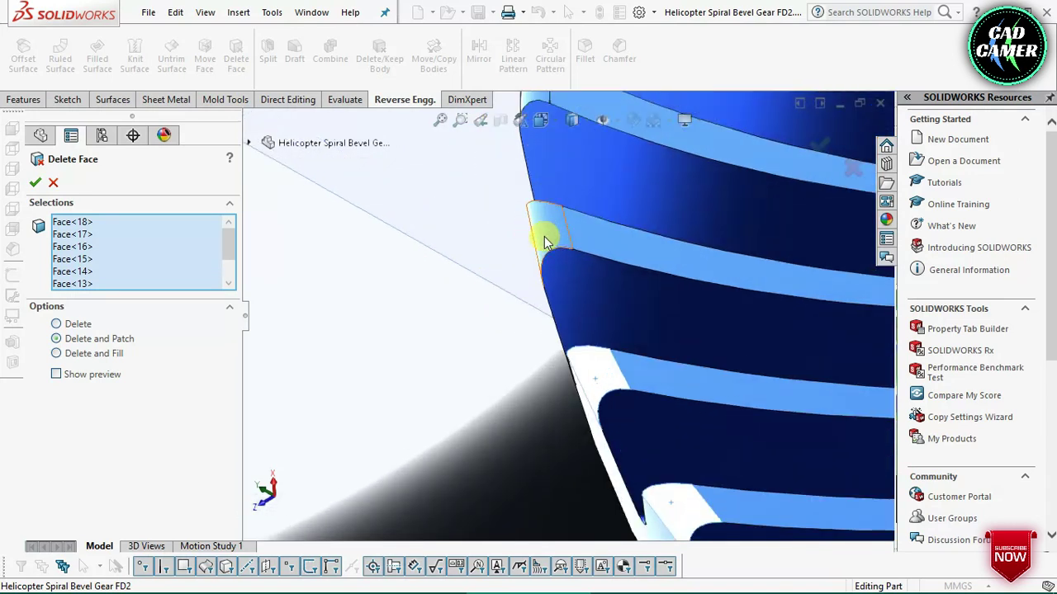
pyautogui.click(545, 242)
pyautogui.scroll(2, 545, 239)
pyautogui.scroll(-1, 554, 220)
pyautogui.scroll(-1, 570, 272)
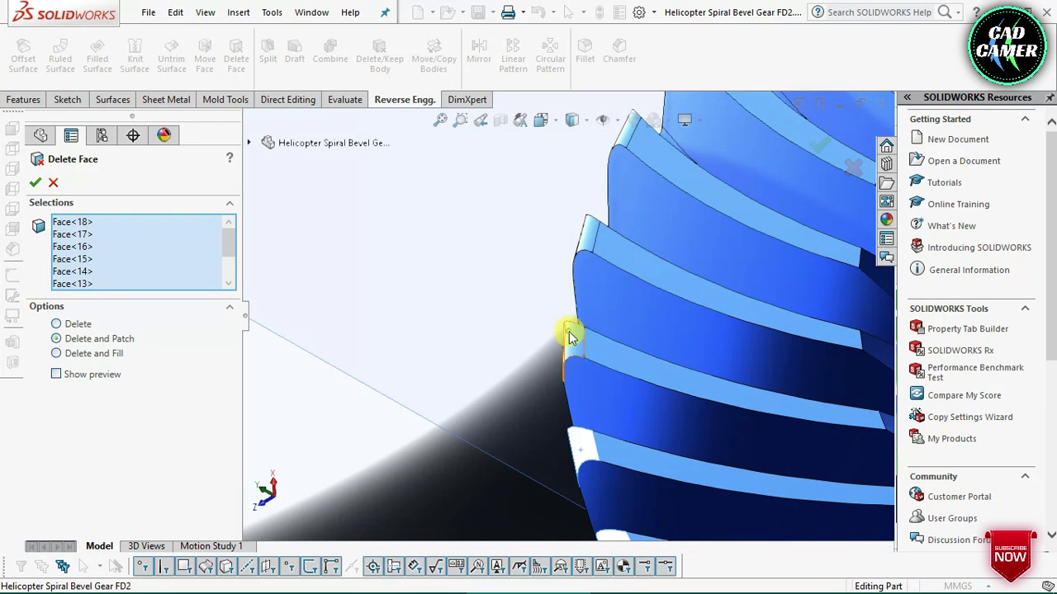
# Pick further tooth end faces, including lower ones seen from below the gear
pyautogui.click(582, 246)
pyautogui.click(623, 159)
pyautogui.scroll(1, 633, 189)
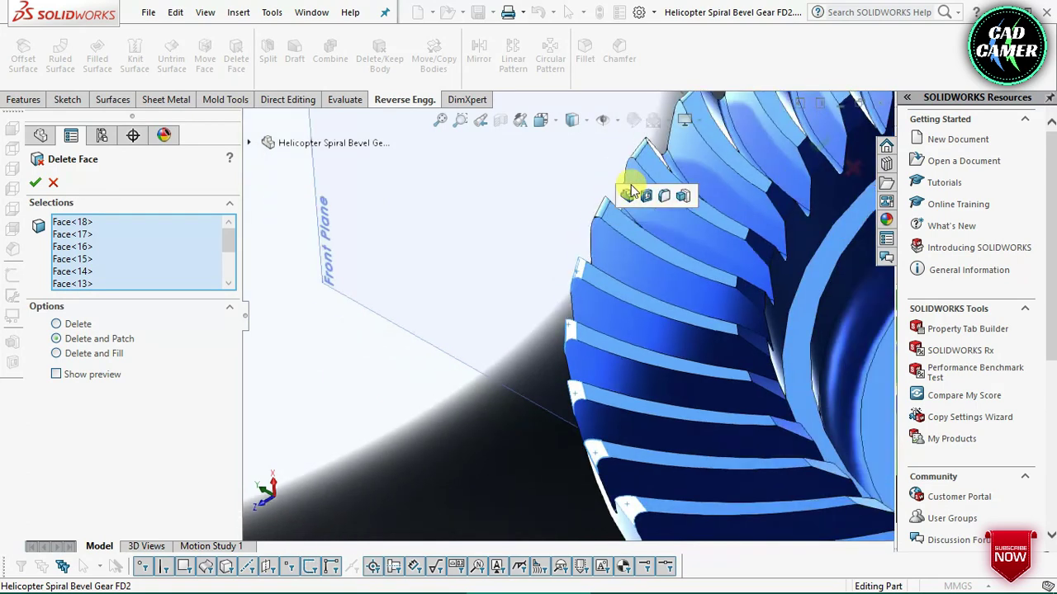
pyautogui.scroll(1, 635, 196)
pyautogui.scroll(-2, 627, 223)
pyautogui.scroll(-2, 613, 255)
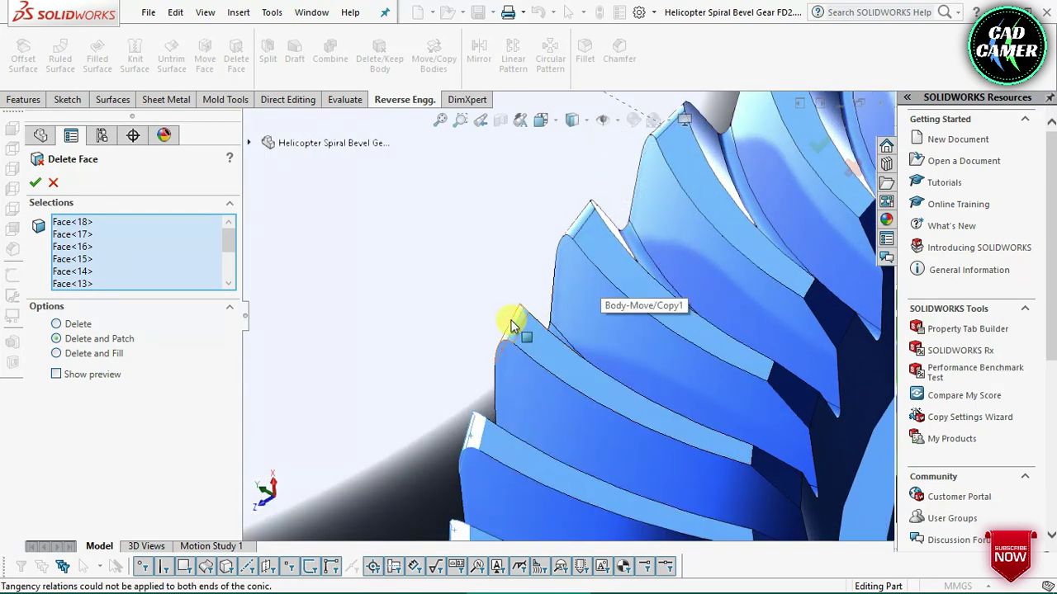
pyautogui.click(582, 219)
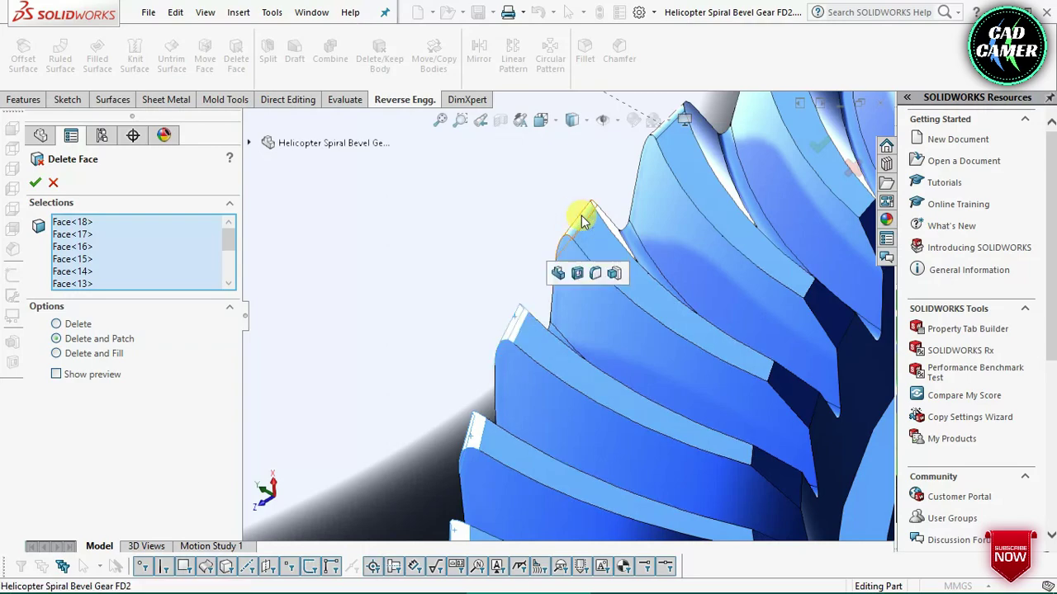
pyautogui.moveTo(582, 197)
pyautogui.mouseDown(button='middle')
pyautogui.moveTo(596, 170)
pyautogui.moveTo(663, 198)
pyautogui.moveTo(645, 248)
pyautogui.moveTo(502, 166)
pyautogui.moveTo(520, 365)
pyautogui.mouseUp(button='middle')
pyautogui.click(570, 464)
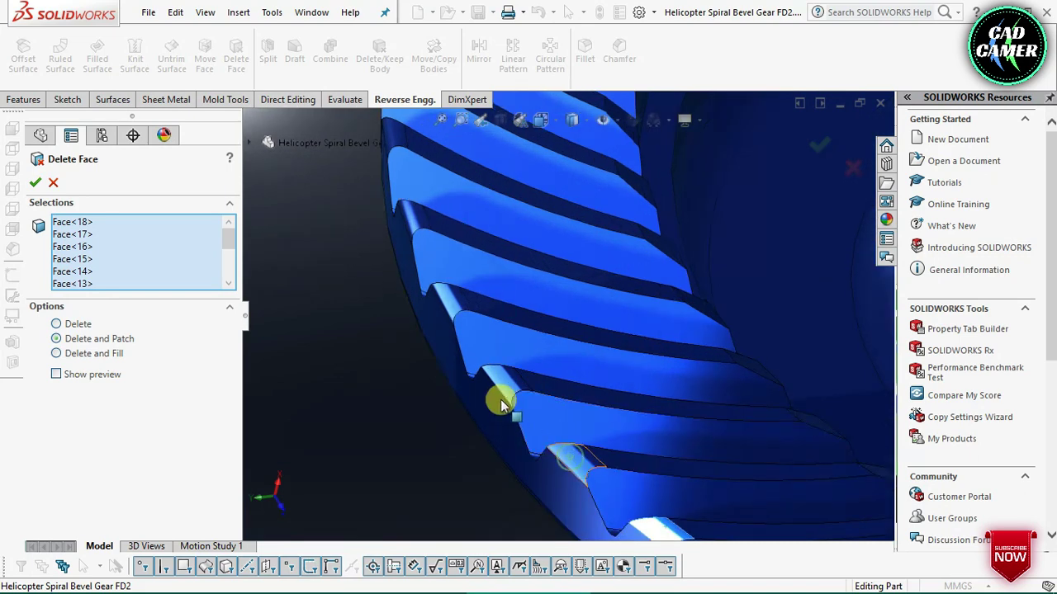
pyautogui.click(448, 295)
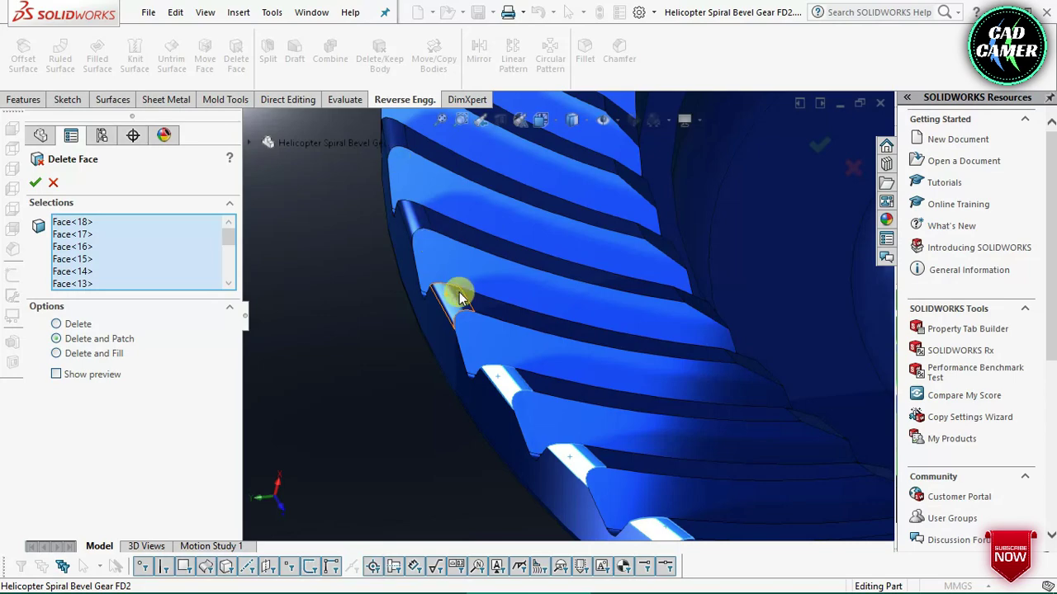
pyautogui.scroll(3, 460, 293)
pyautogui.scroll(3, 458, 285)
pyautogui.scroll(2, 456, 264)
# Add faces along the lower teeth and another tooth face after rotating the gear
pyautogui.moveTo(459, 259); pyautogui.dragTo(515, 239, button='middle')
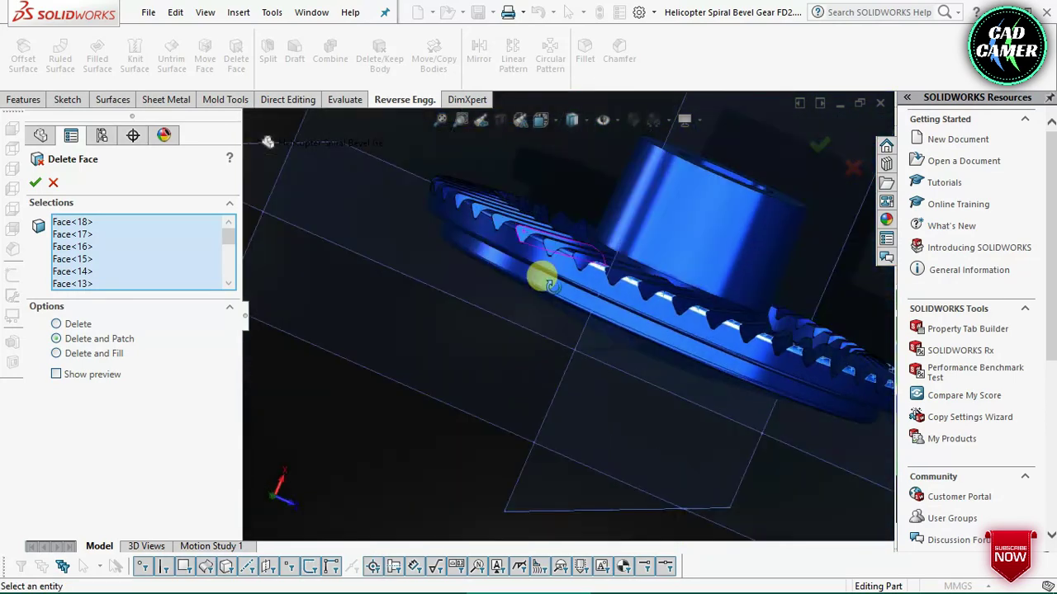
pyautogui.scroll(-3, 504, 215)
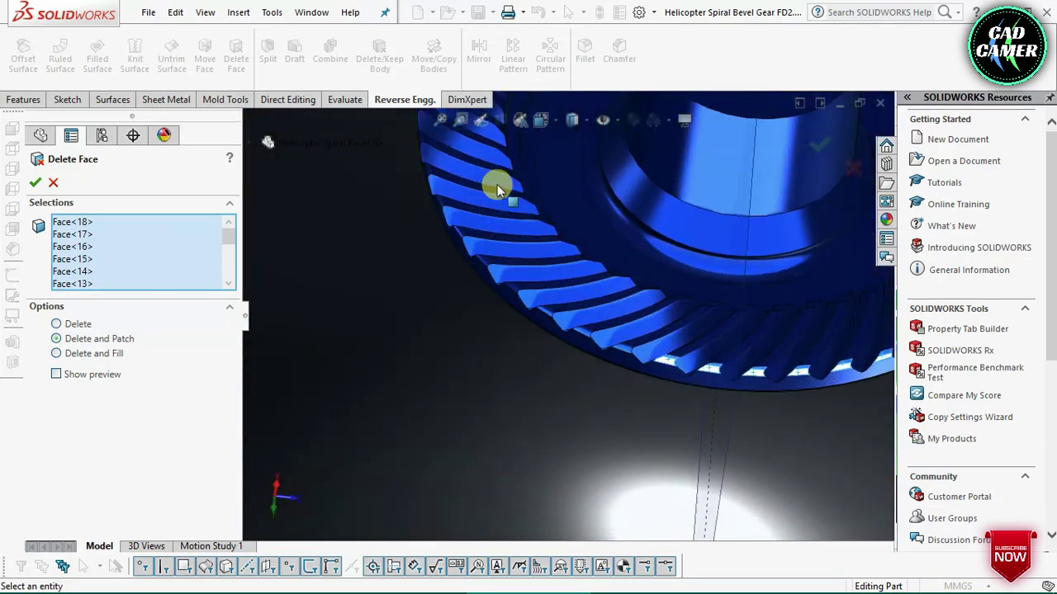
pyautogui.scroll(-3, 501, 288)
pyautogui.scroll(-3, 537, 322)
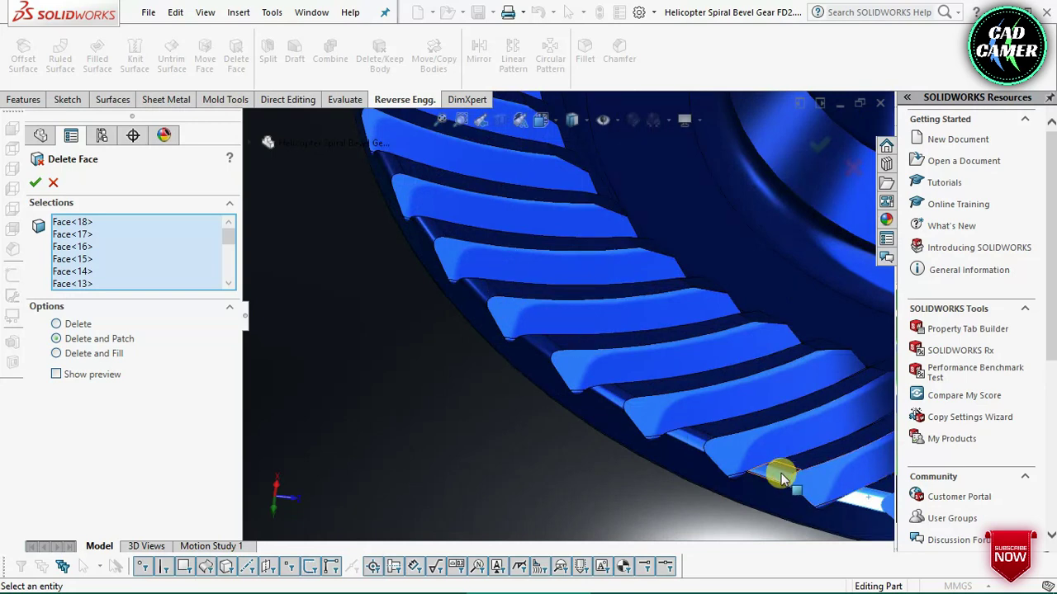
pyautogui.click(611, 398)
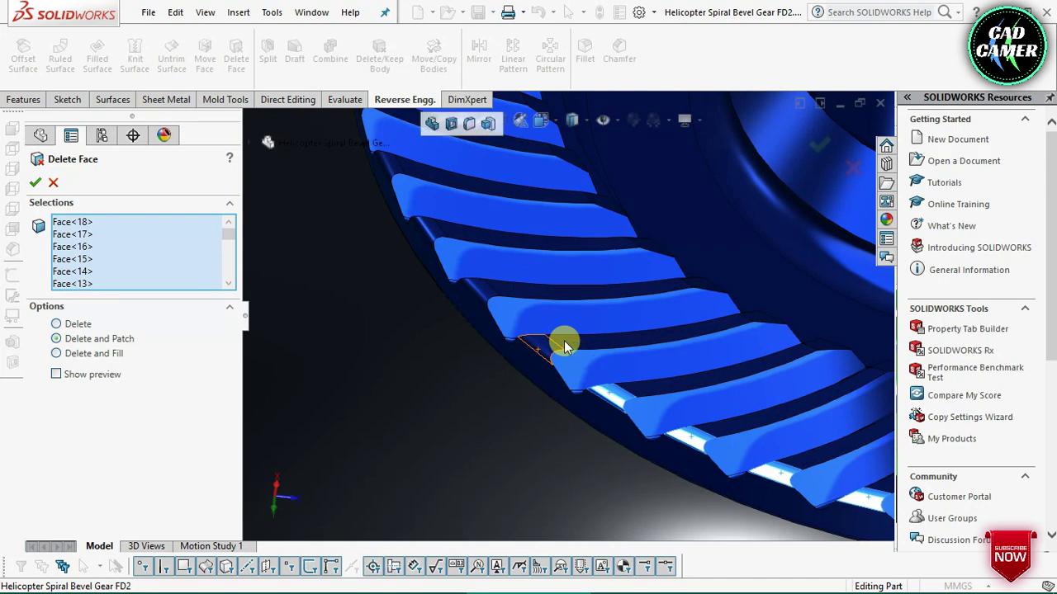
pyautogui.scroll(-3, 568, 363)
pyautogui.moveTo(573, 383); pyautogui.dragTo(531, 236, button='middle')
pyautogui.scroll(3, 528, 272)
pyautogui.moveTo(530, 295)
pyautogui.mouseDown(button='middle')
pyautogui.moveTo(515, 231)
pyautogui.moveTo(562, 219)
pyautogui.moveTo(615, 311)
pyautogui.moveTo(602, 330)
pyautogui.moveTo(389, 219)
pyautogui.mouseUp(button='middle')
pyautogui.scroll(3, 462, 257)
pyautogui.moveTo(463, 257); pyautogui.dragTo(571, 355, button='middle')
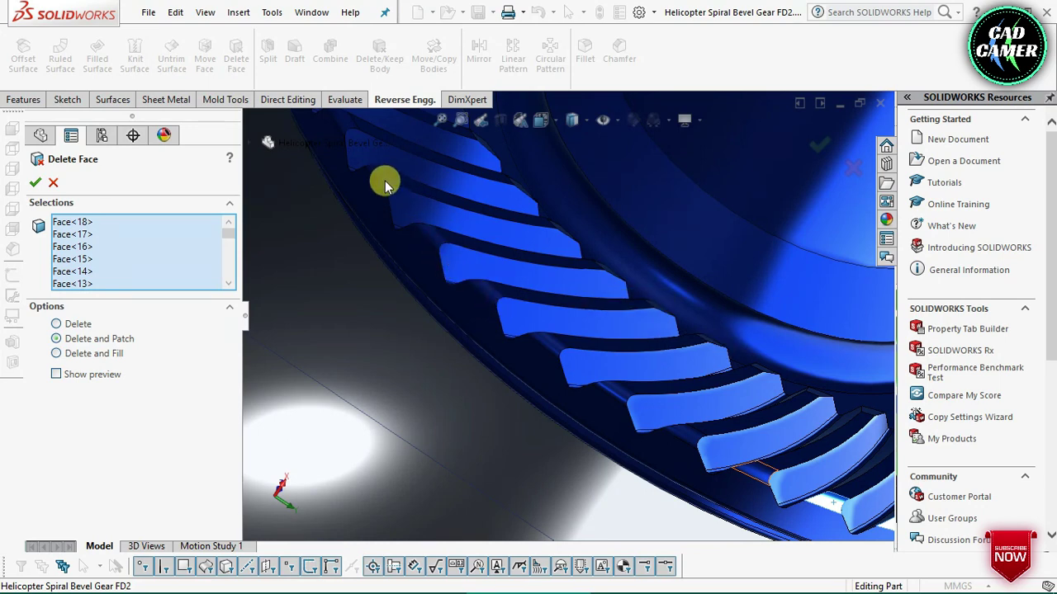
pyautogui.click(560, 273)
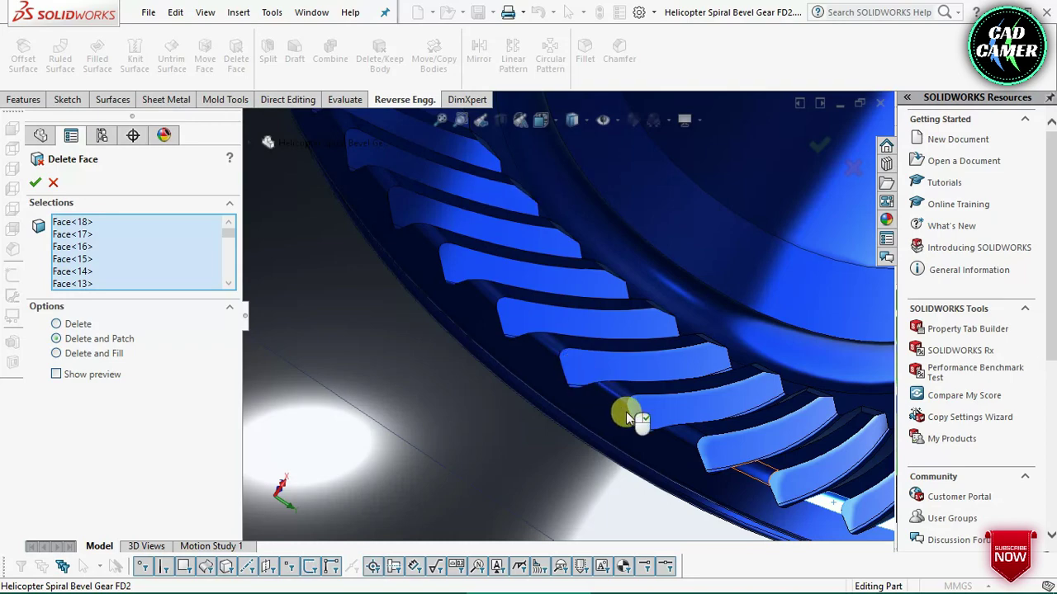
# Pick the remaining tooth end faces around the rim
pyautogui.scroll(3, 627, 417)
pyautogui.scroll(2, 625, 416)
pyautogui.moveTo(625, 415)
pyautogui.mouseDown(button='middle')
pyautogui.moveTo(419, 172)
pyautogui.moveTo(566, 326)
pyautogui.moveTo(547, 377)
pyautogui.moveTo(495, 377)
pyautogui.moveTo(489, 367)
pyautogui.moveTo(608, 205)
pyautogui.moveTo(529, 283)
pyautogui.moveTo(661, 358)
pyautogui.mouseUp(button='middle')
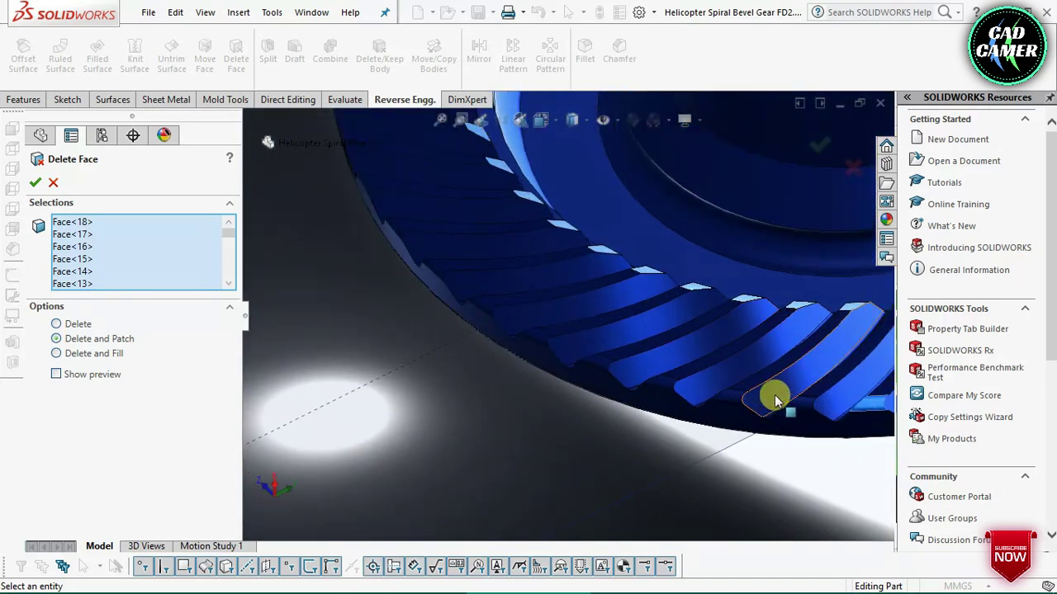
pyautogui.scroll(-3, 775, 400)
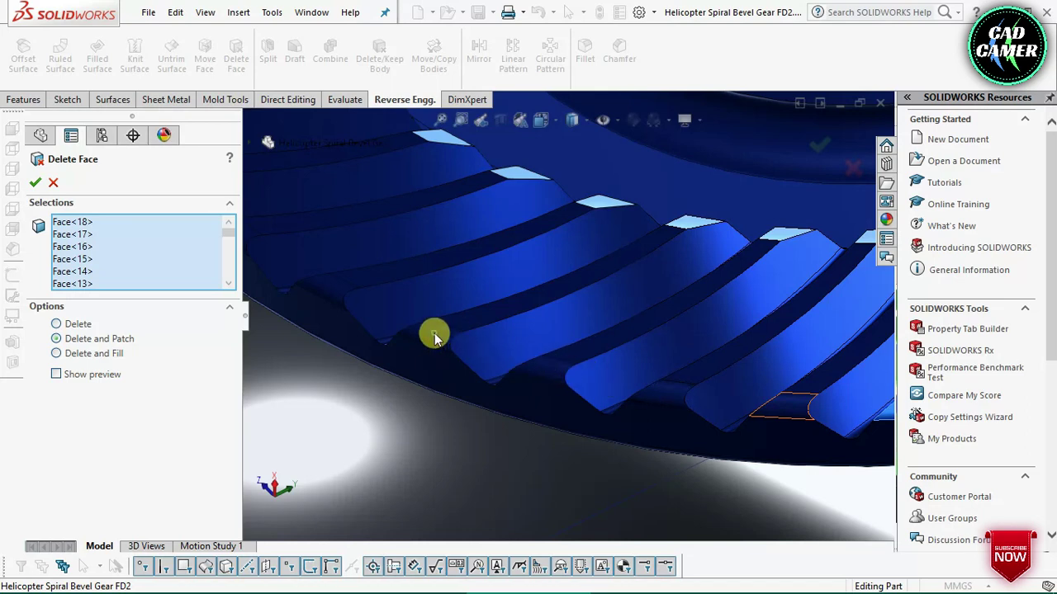
pyautogui.click(618, 363)
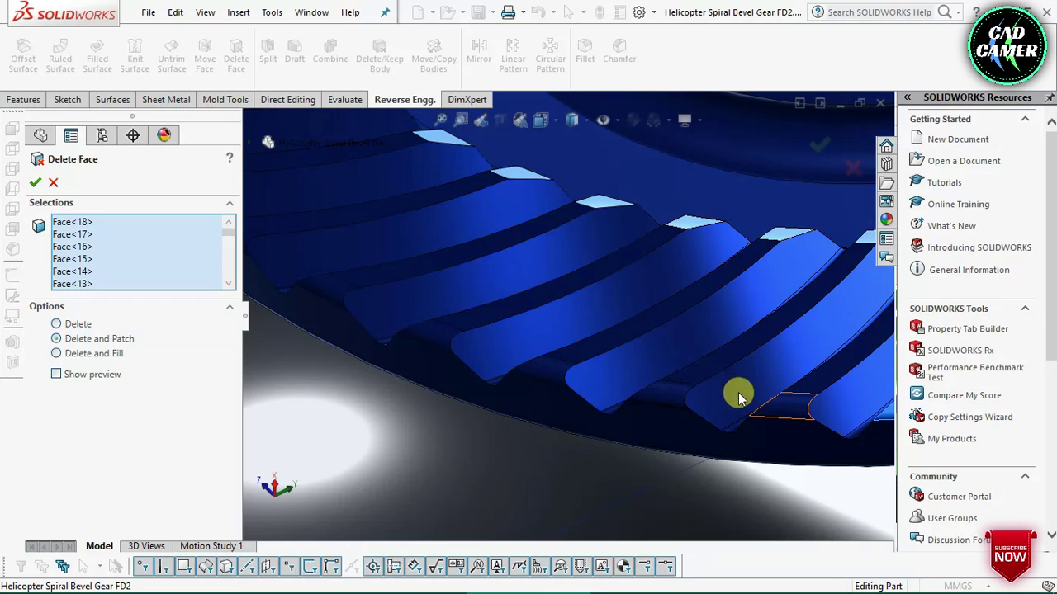
pyautogui.scroll(5, 739, 396)
pyautogui.scroll(5, 739, 396)
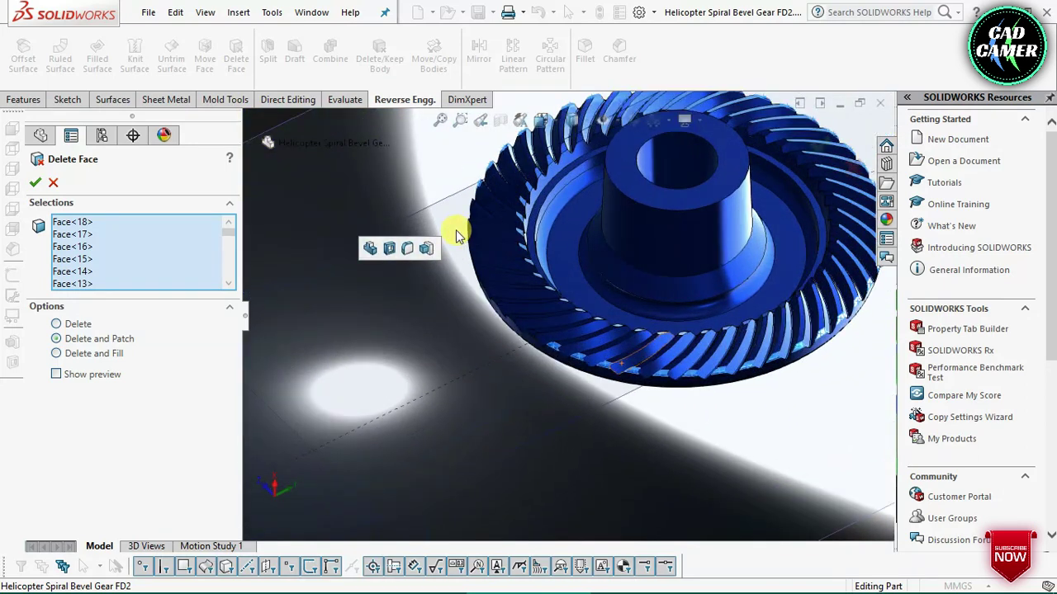
pyautogui.scroll(-3, 456, 239)
pyautogui.scroll(-2, 459, 227)
pyautogui.scroll(-3, 470, 222)
pyautogui.scroll(-2, 479, 220)
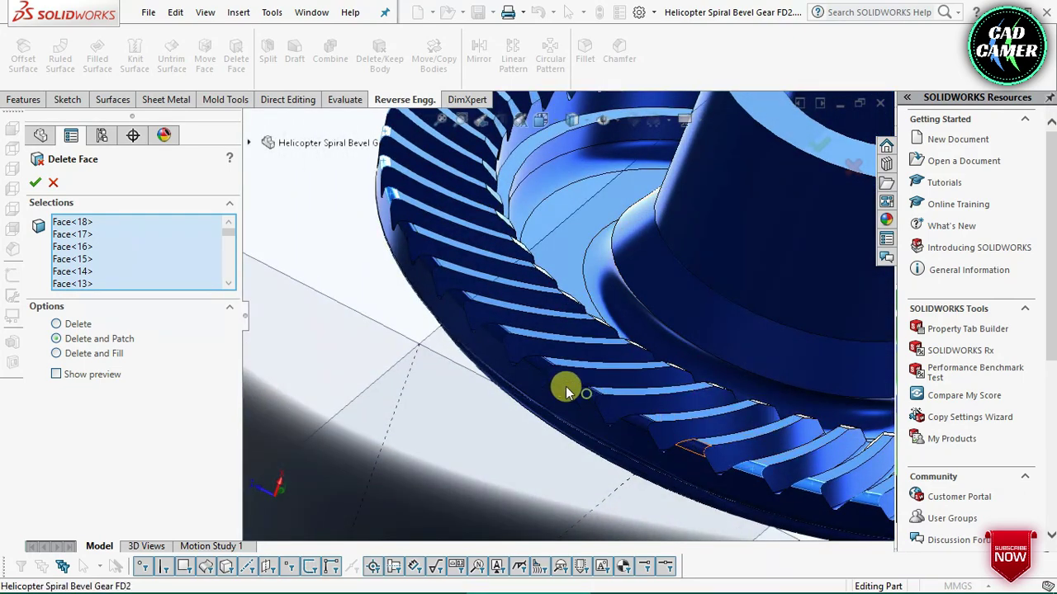
pyautogui.click(536, 369)
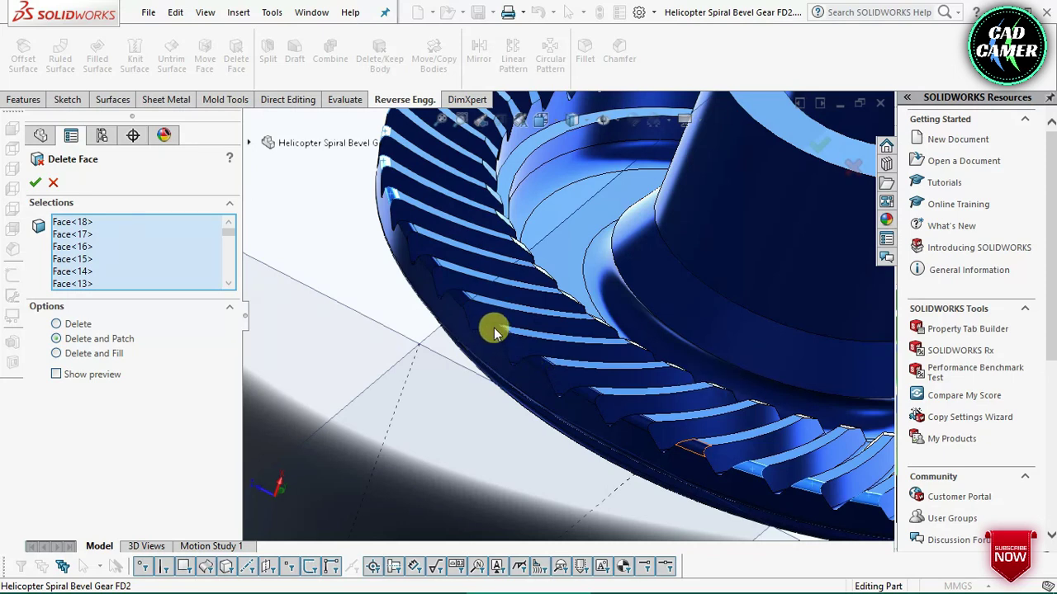
pyautogui.click(462, 304)
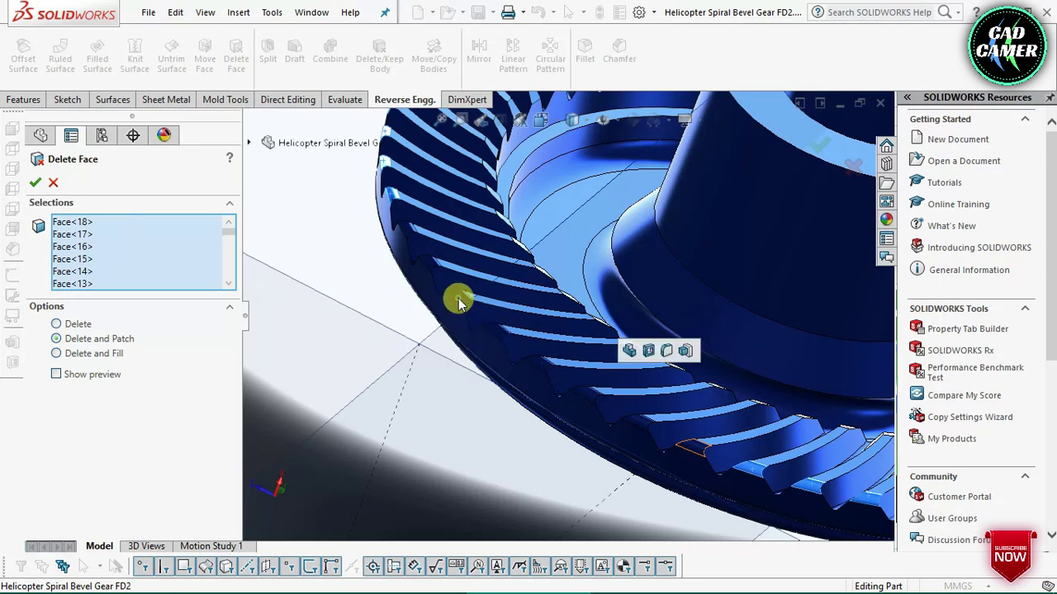
pyautogui.click(427, 259)
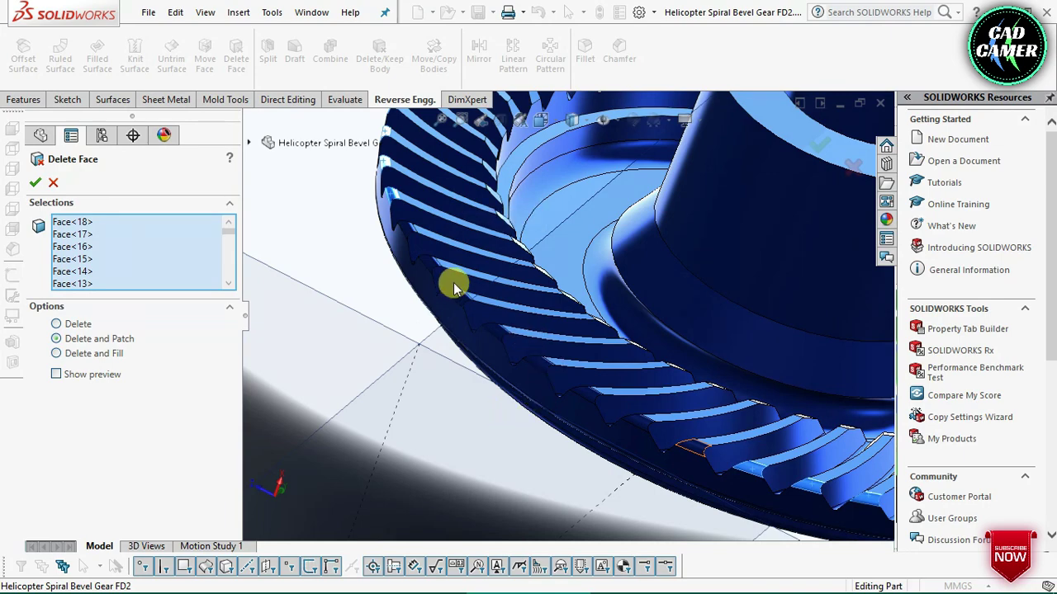
# Add a final tooth face and accept Delete and Patch, creating DeleteFace9
pyautogui.moveTo(488, 314); pyautogui.dragTo(524, 350, button='middle')
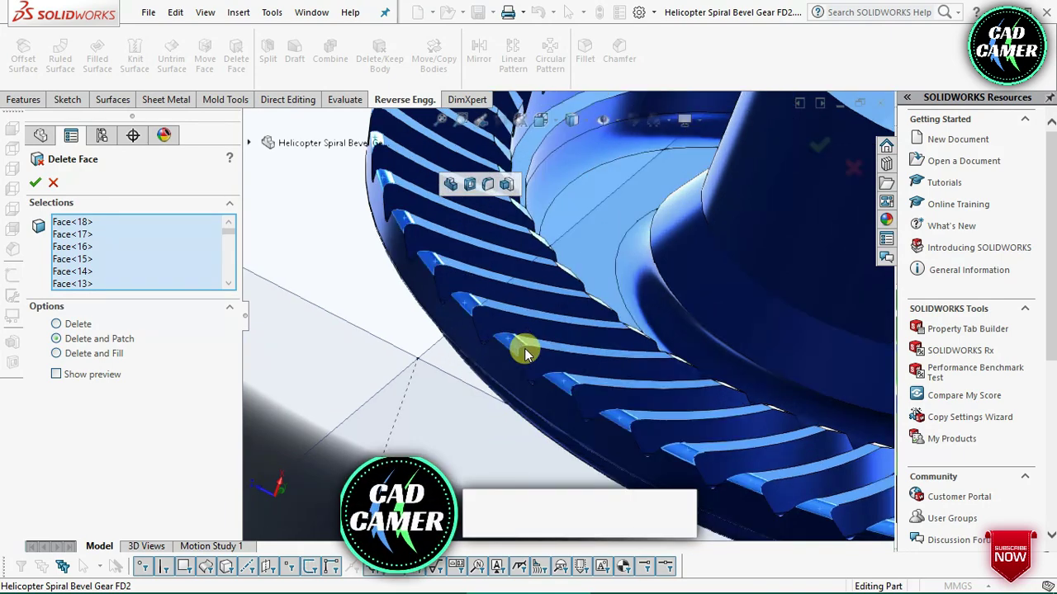
pyautogui.click(468, 278)
pyautogui.scroll(2, 483, 319)
pyautogui.scroll(2, 484, 330)
pyautogui.scroll(2, 484, 342)
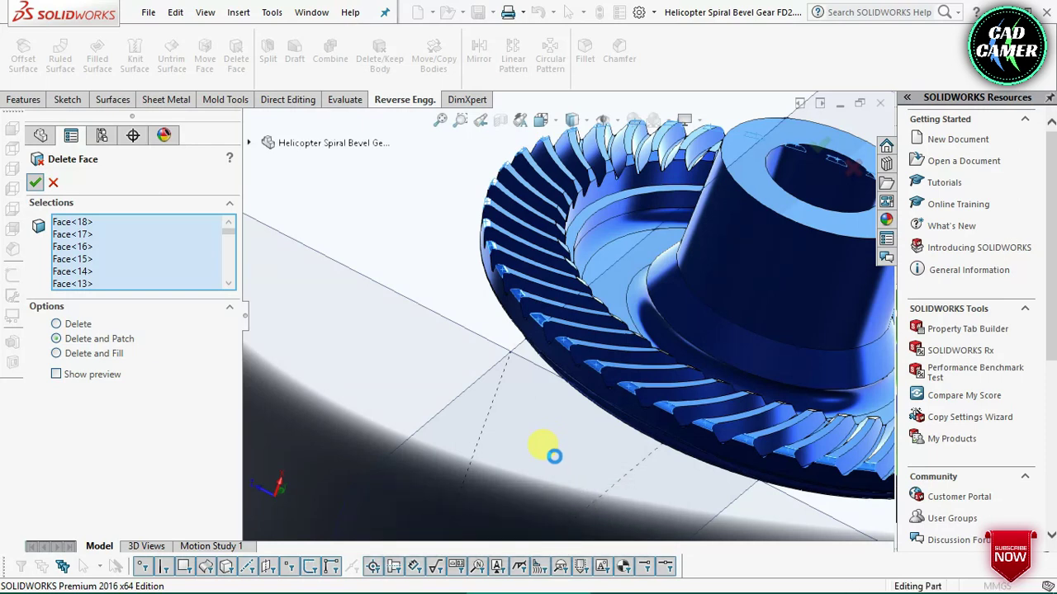
pyautogui.rightClick(555, 456)
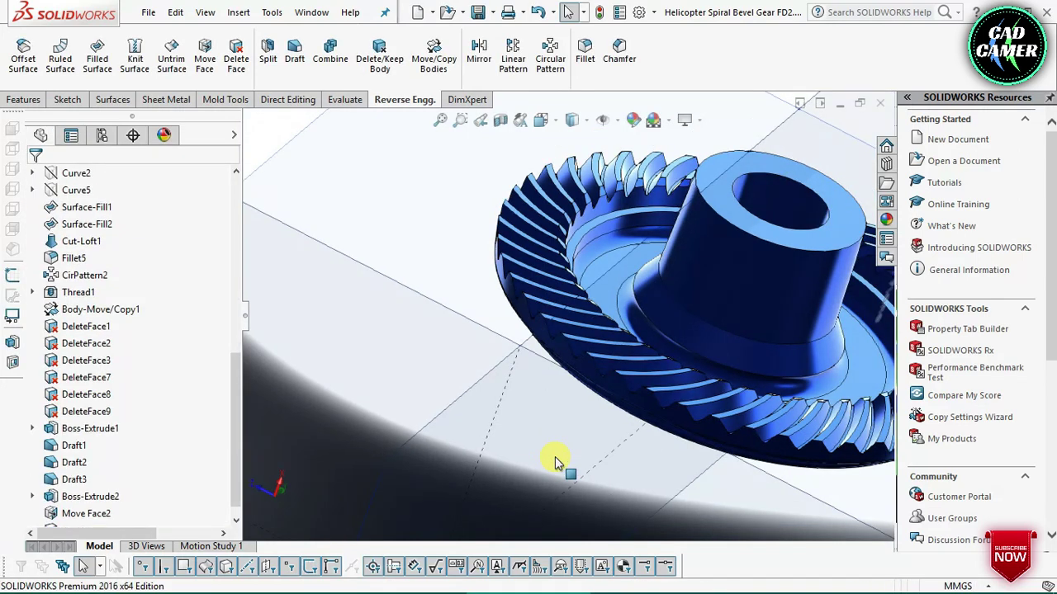
# Start a new extruded boss sketch on the Right Plane
pyautogui.moveTo(555, 456)
pyautogui.mouseDown(button='middle')
pyautogui.moveTo(542, 297)
pyautogui.moveTo(526, 350)
pyautogui.moveTo(186, 140)
pyautogui.mouseUp(button='middle')
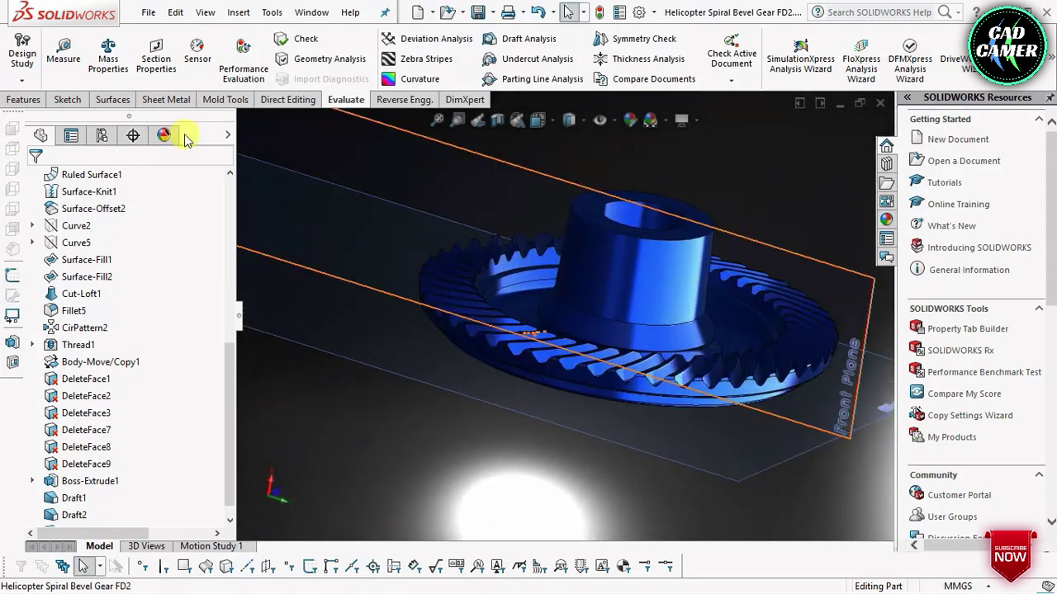
pyautogui.click(23, 98)
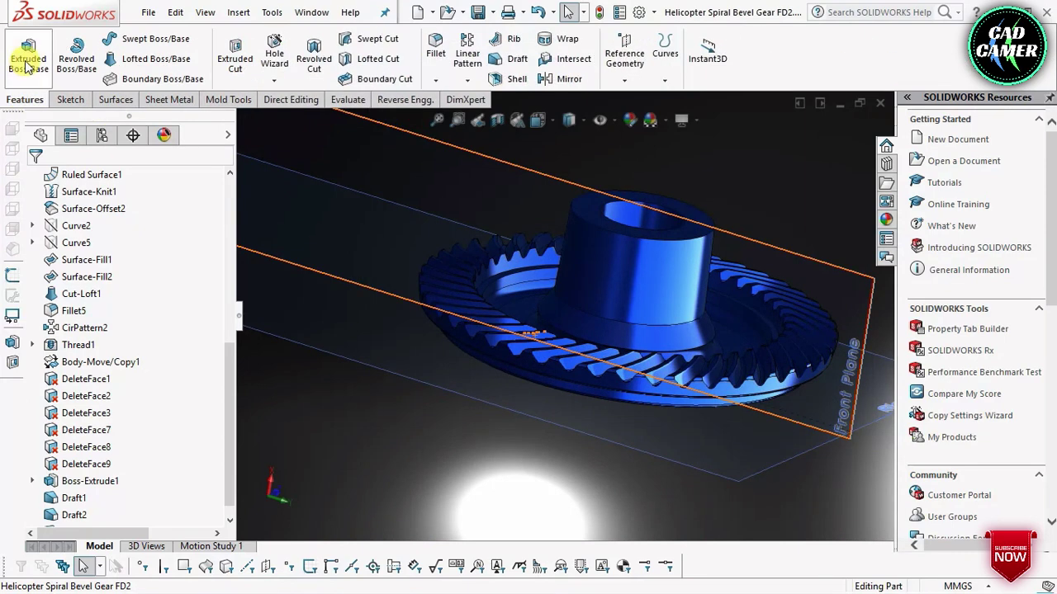
pyautogui.click(27, 66)
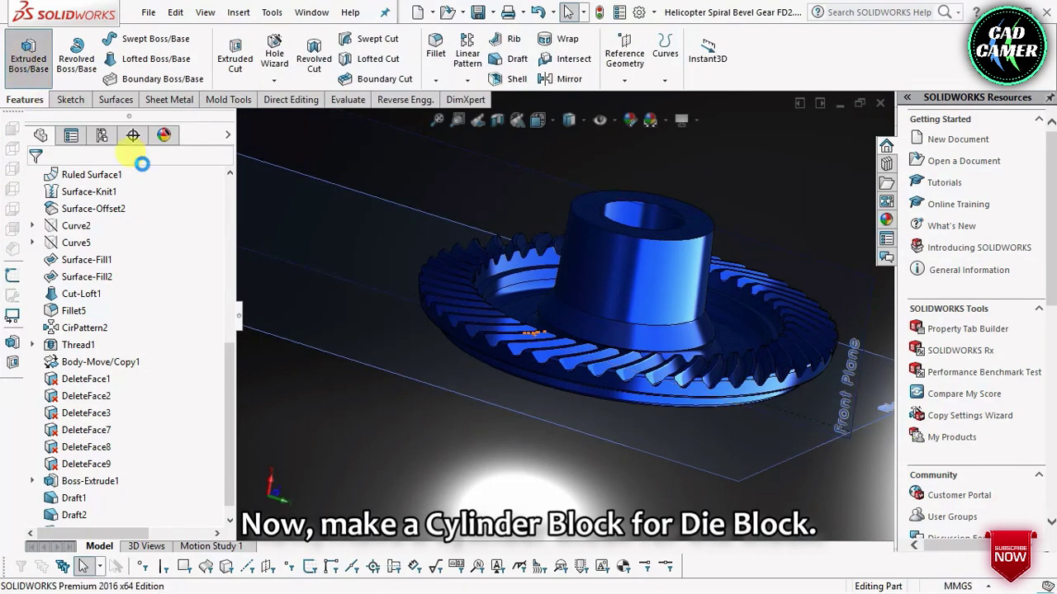
pyautogui.click(386, 368)
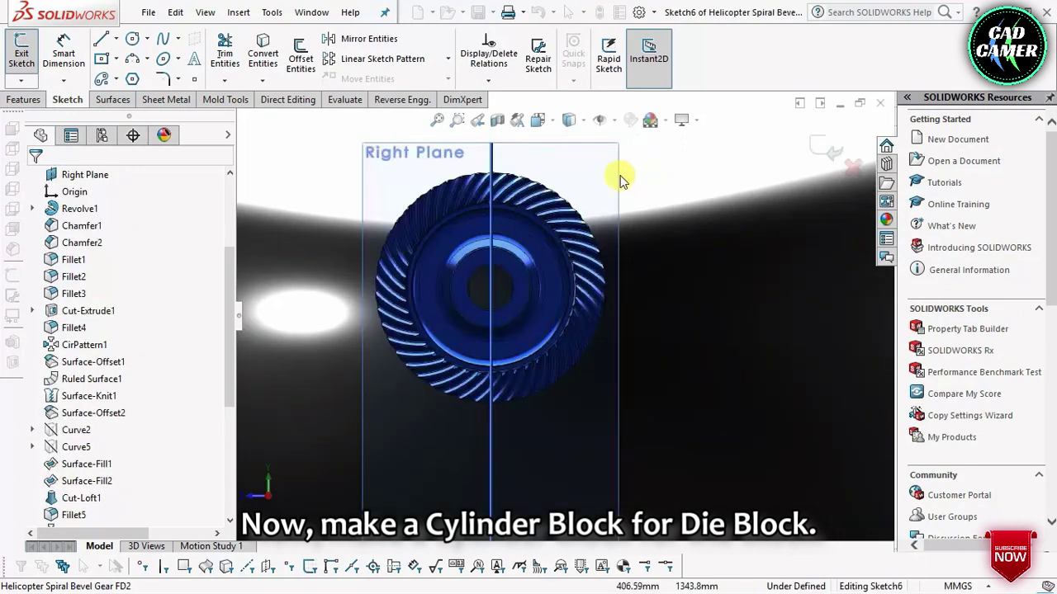
# Draw a 1200-diameter circle centred on the origin around the gear
pyautogui.click(132, 38)
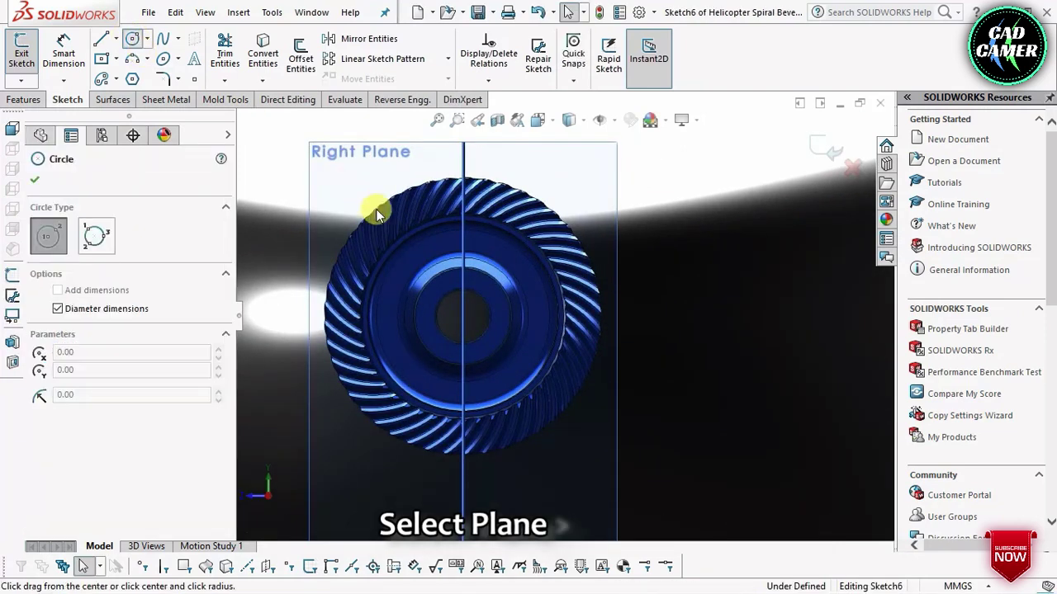
pyautogui.click(459, 315)
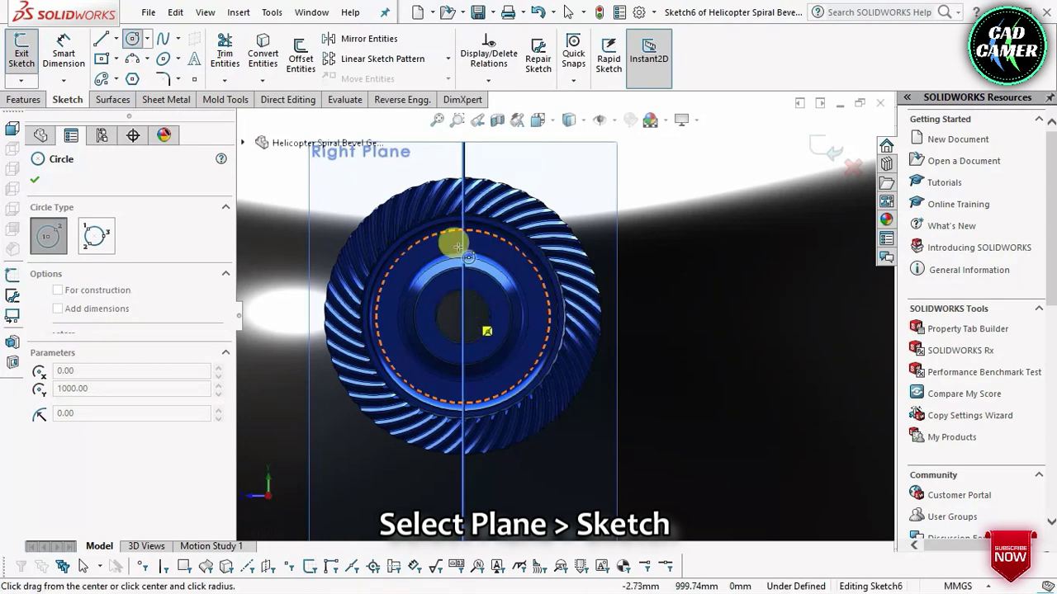
pyautogui.scroll(-1, 565, 177)
pyautogui.scroll(-1, 570, 177)
pyautogui.write('1200')
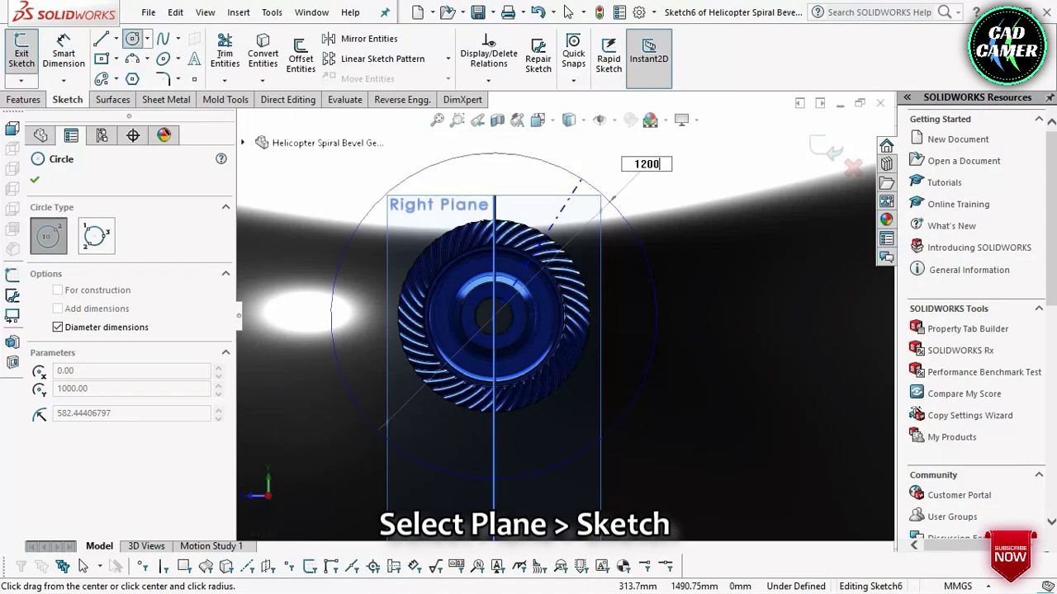
pyautogui.press('Return')
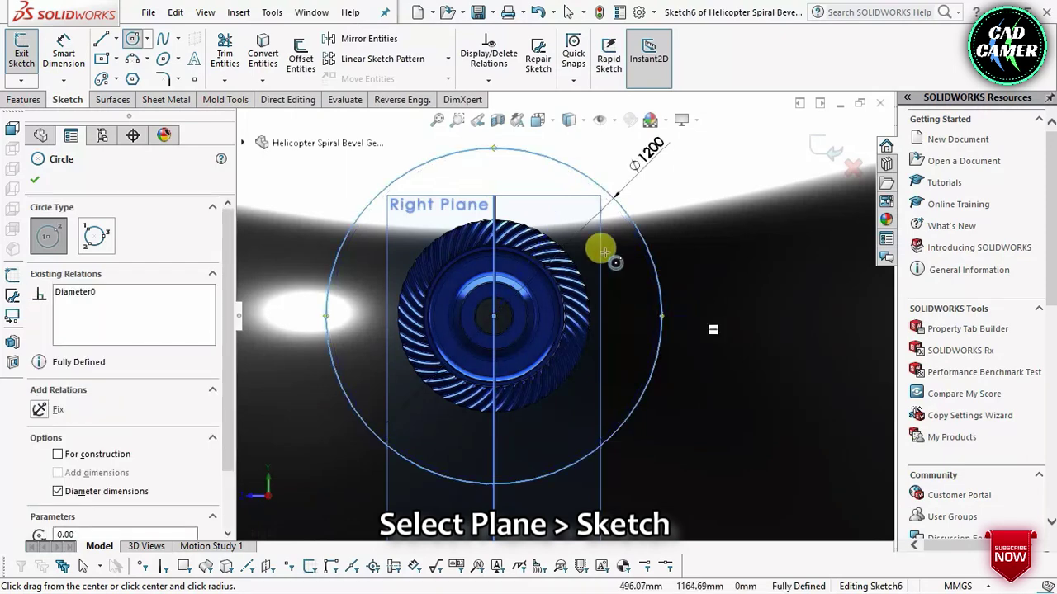
pyautogui.press('Escape')
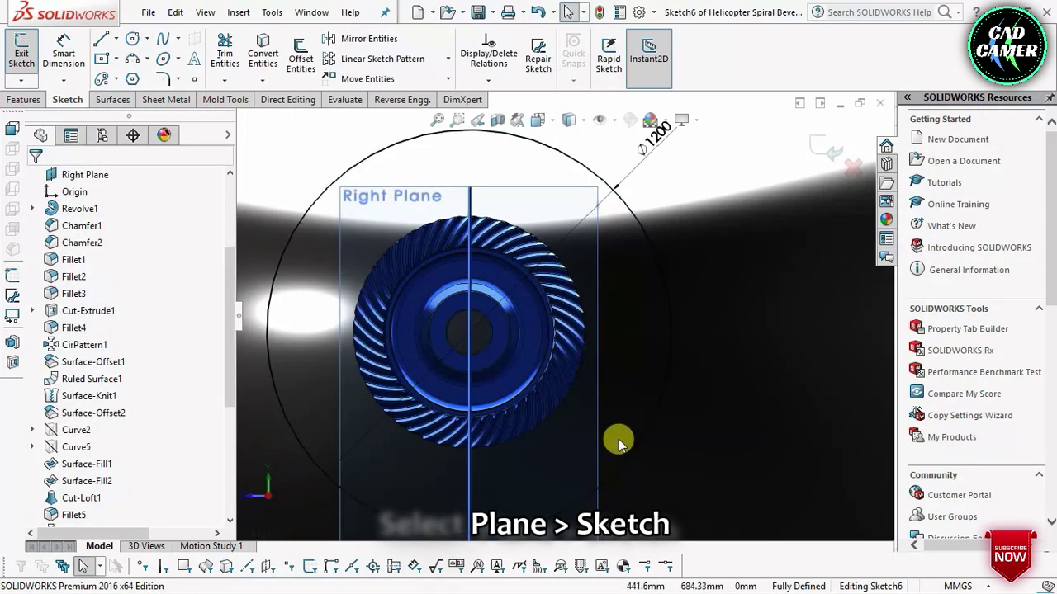
pyautogui.moveTo(617, 433)
pyautogui.mouseDown(button='middle')
pyautogui.moveTo(620, 322)
pyautogui.moveTo(586, 252)
pyautogui.moveTo(547, 241)
pyautogui.moveTo(573, 288)
pyautogui.mouseUp(button='middle')
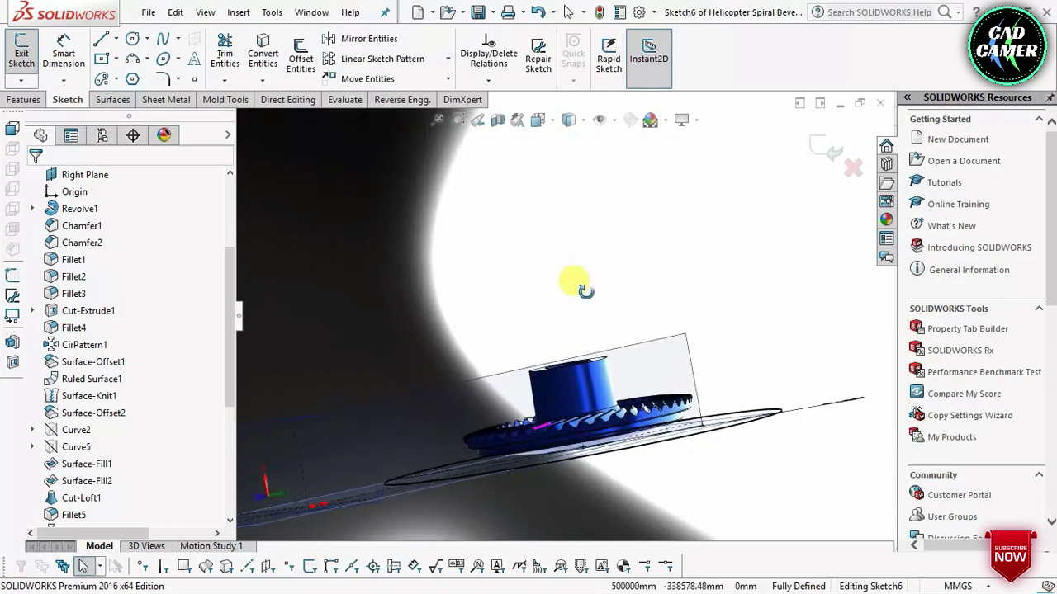
pyautogui.moveTo(607, 441)
pyautogui.mouseDown(button='middle')
pyautogui.moveTo(516, 436)
pyautogui.moveTo(537, 466)
pyautogui.mouseUp(button='middle')
# Start an Extruded Boss/Base on the circle sketch, trying Direction 1 depths of 500 and 300 mm
pyautogui.click(26, 99)
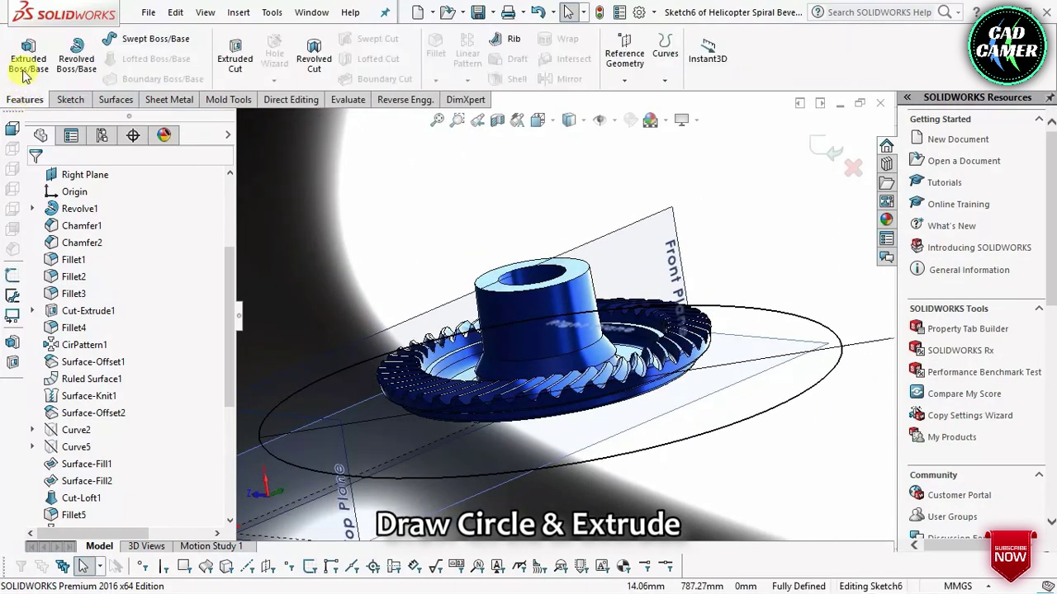
pyautogui.click(25, 57)
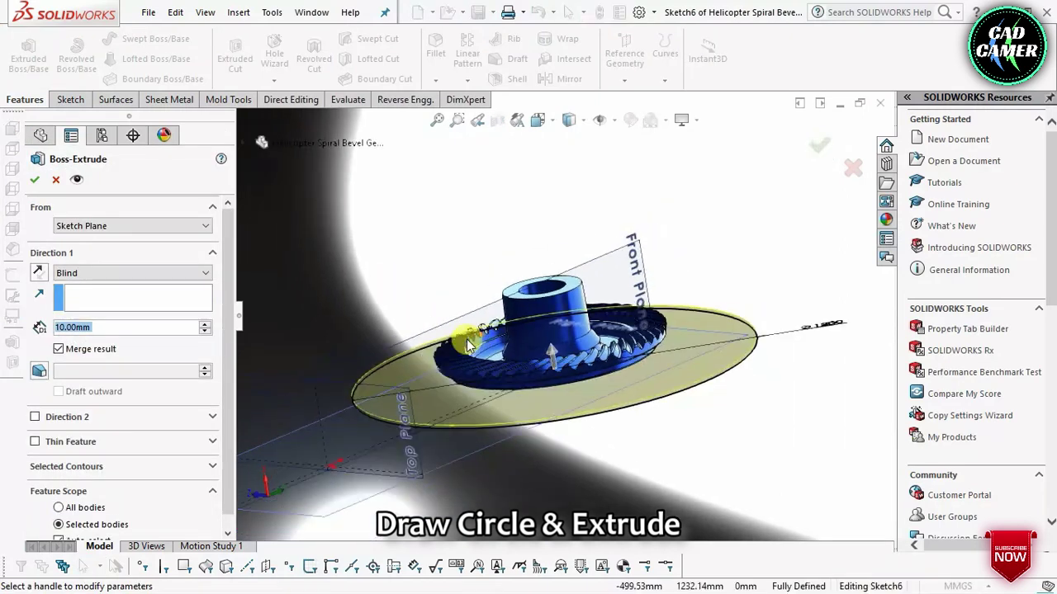
pyautogui.write('5')
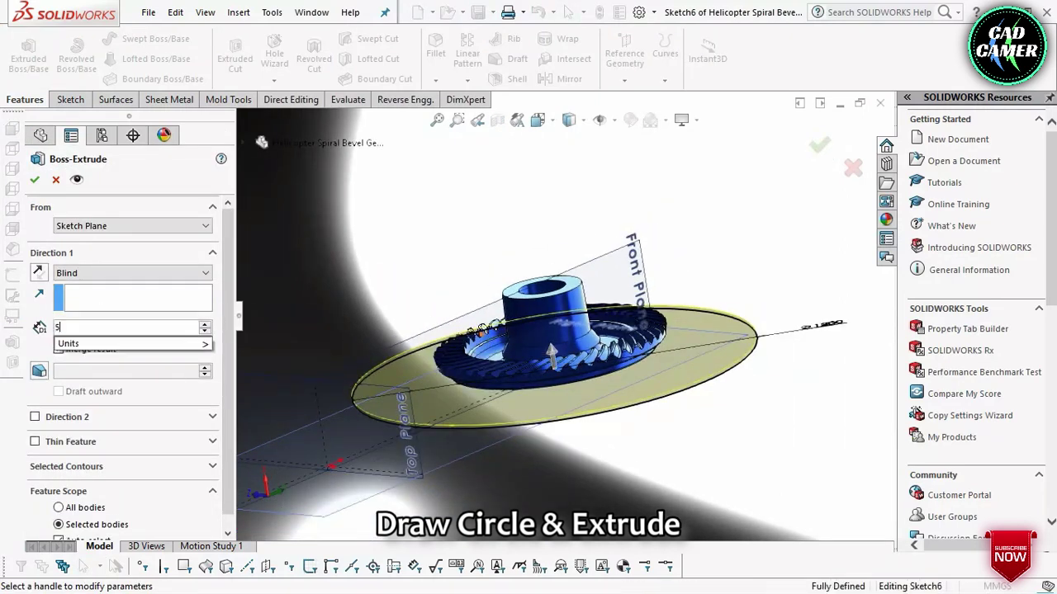
pyautogui.write('00')
pyautogui.press('Return')
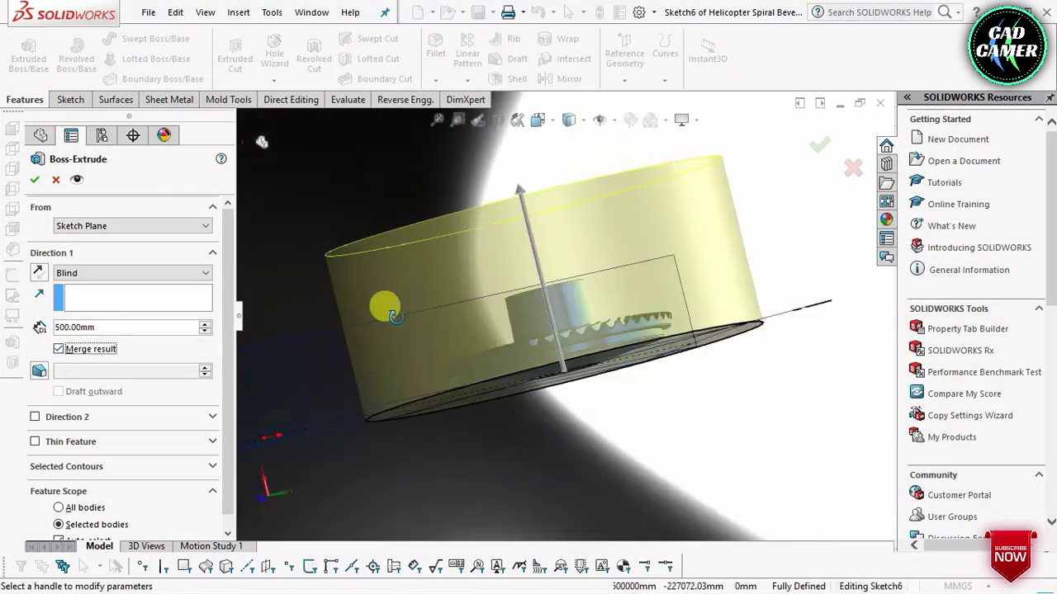
pyautogui.moveTo(409, 329)
pyautogui.mouseDown(button='middle')
pyautogui.moveTo(392, 326)
pyautogui.moveTo(396, 351)
pyautogui.mouseUp(button='middle')
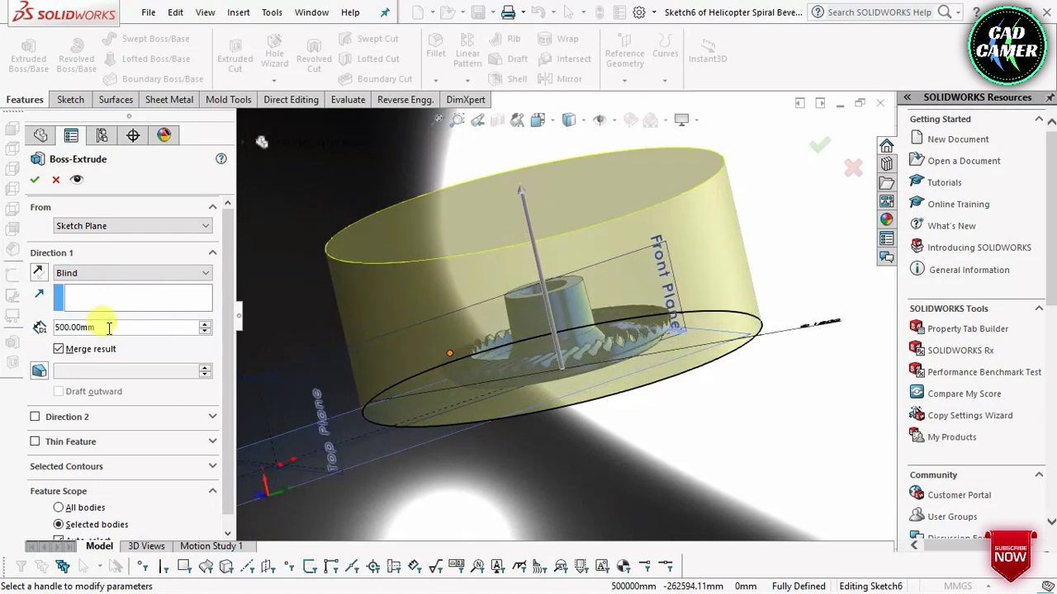
pyautogui.write('300')
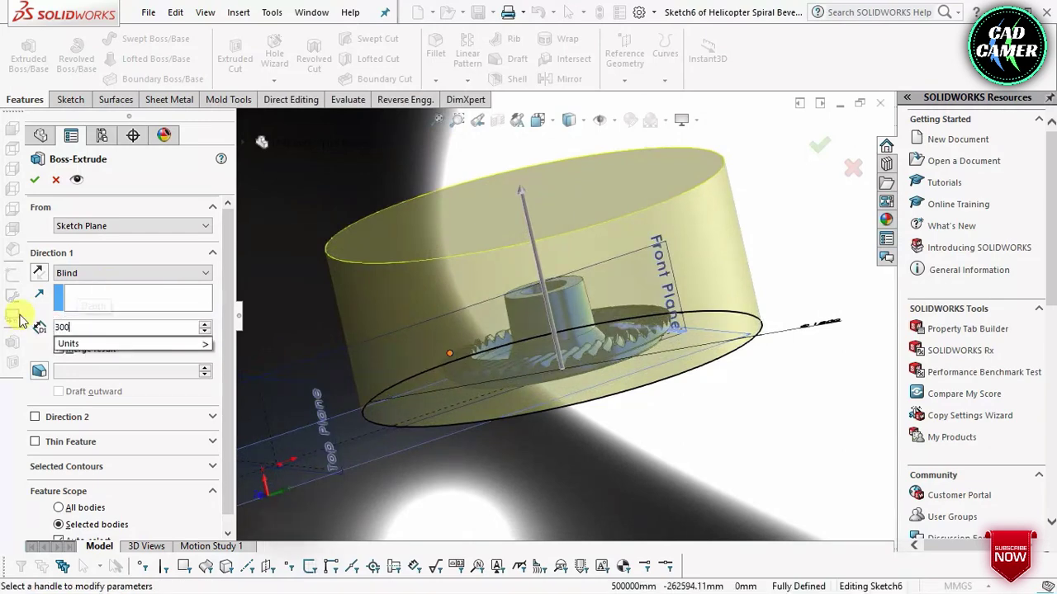
pyautogui.press('Return')
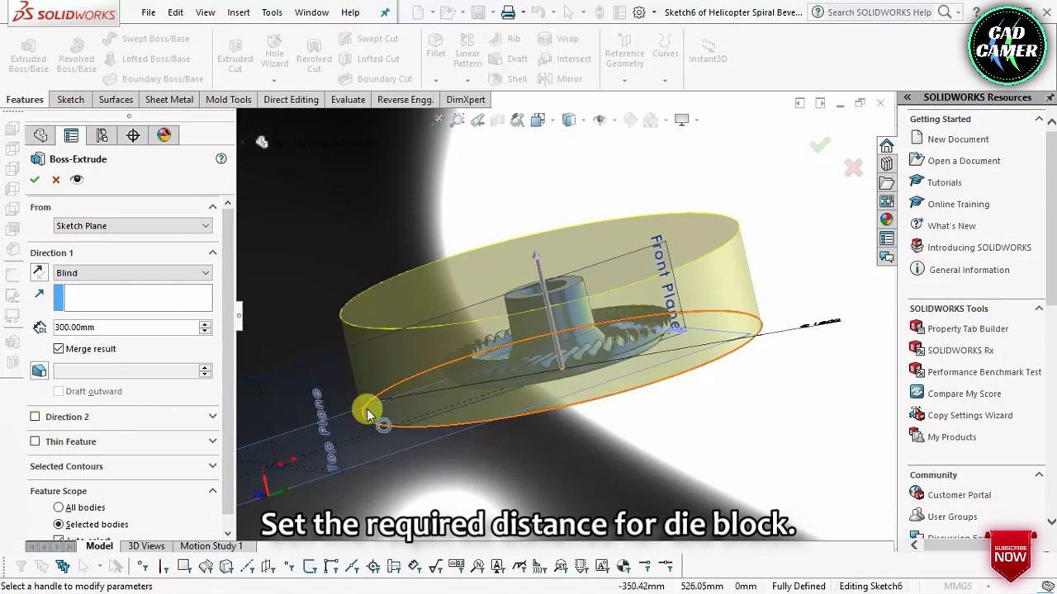
# Enable Direction 2 and set its blind depth to 200 mm
pyautogui.click(34, 417)
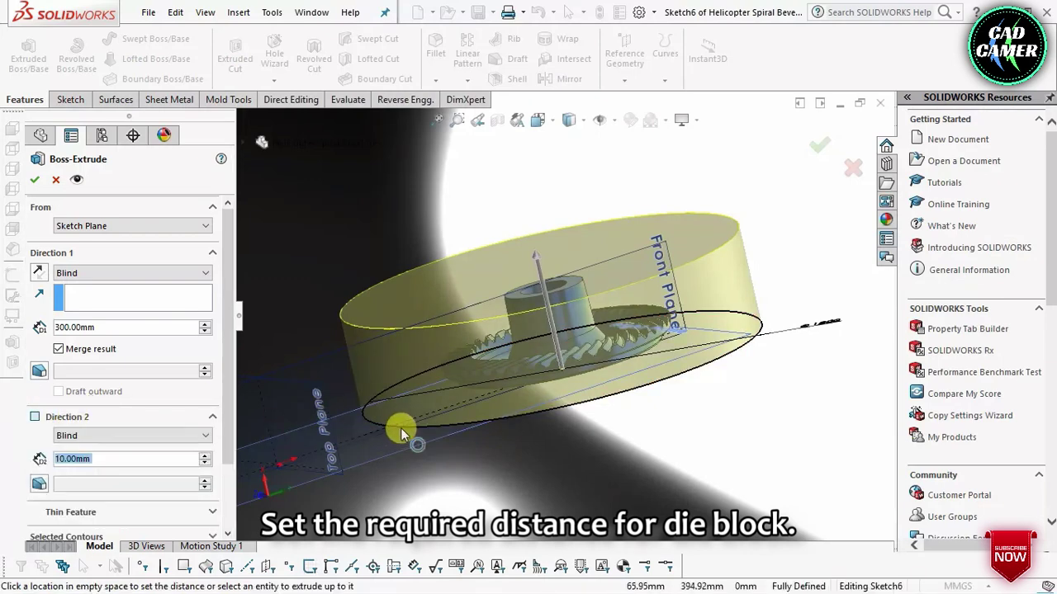
pyautogui.moveTo(404, 429)
pyautogui.mouseDown(button='middle')
pyautogui.moveTo(393, 404)
pyautogui.moveTo(389, 424)
pyautogui.mouseUp(button='middle')
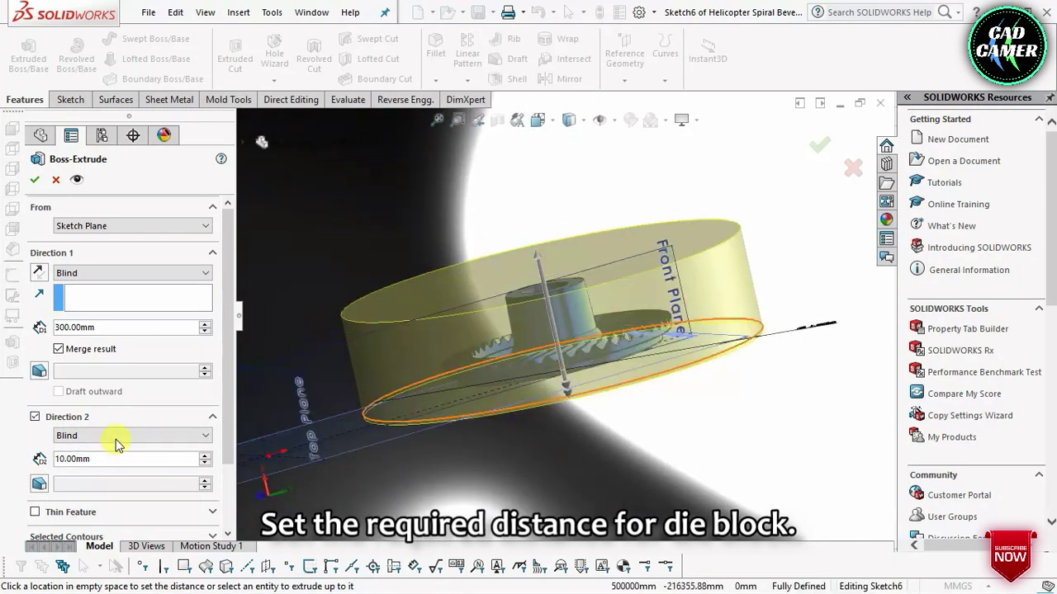
pyautogui.click(107, 459)
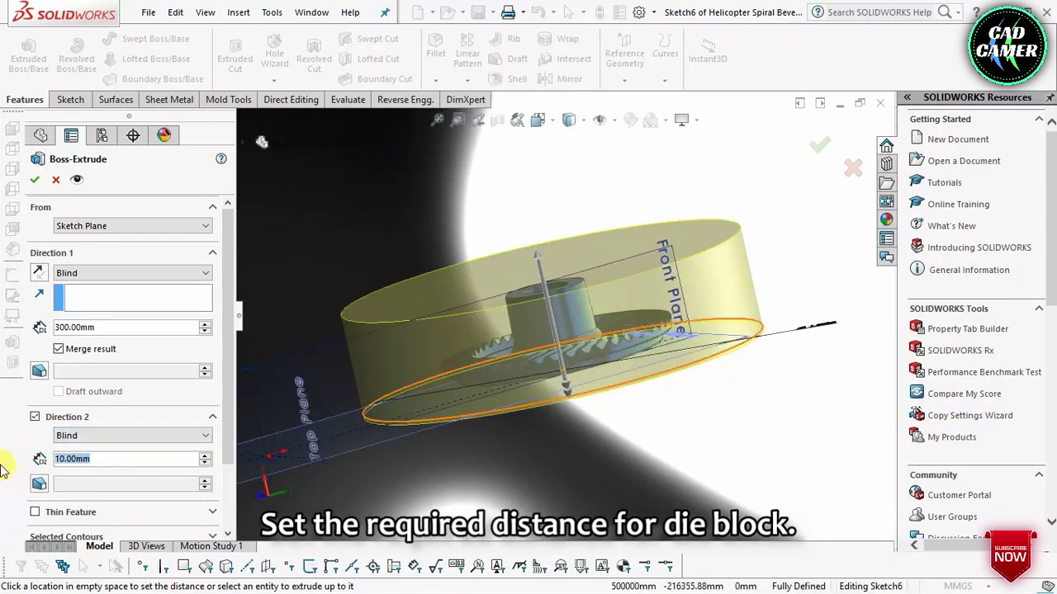
pyautogui.write('30')
pyautogui.press('Return')
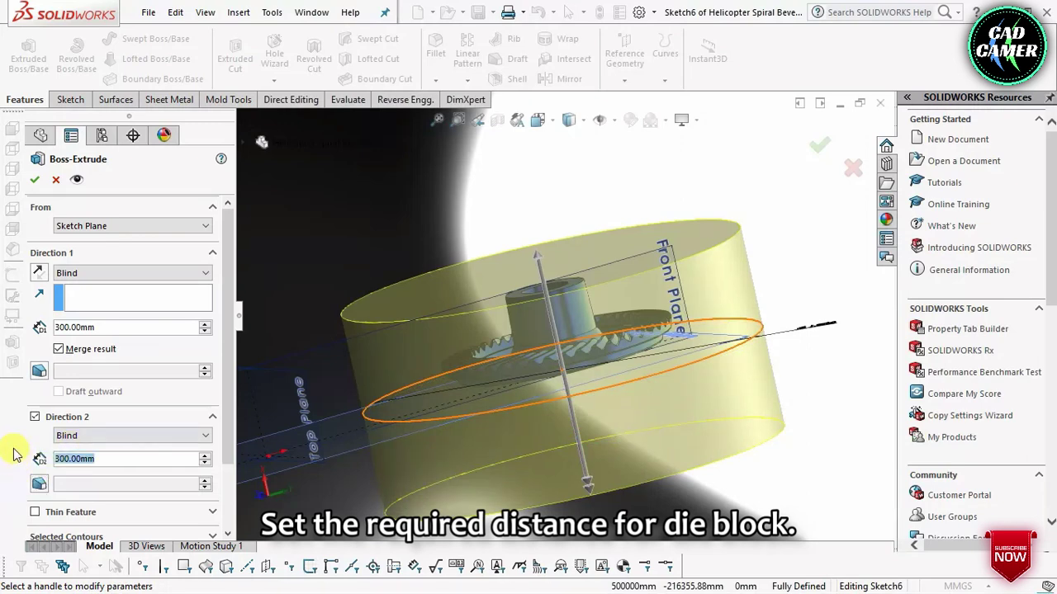
pyautogui.write('200')
pyautogui.press('Return')
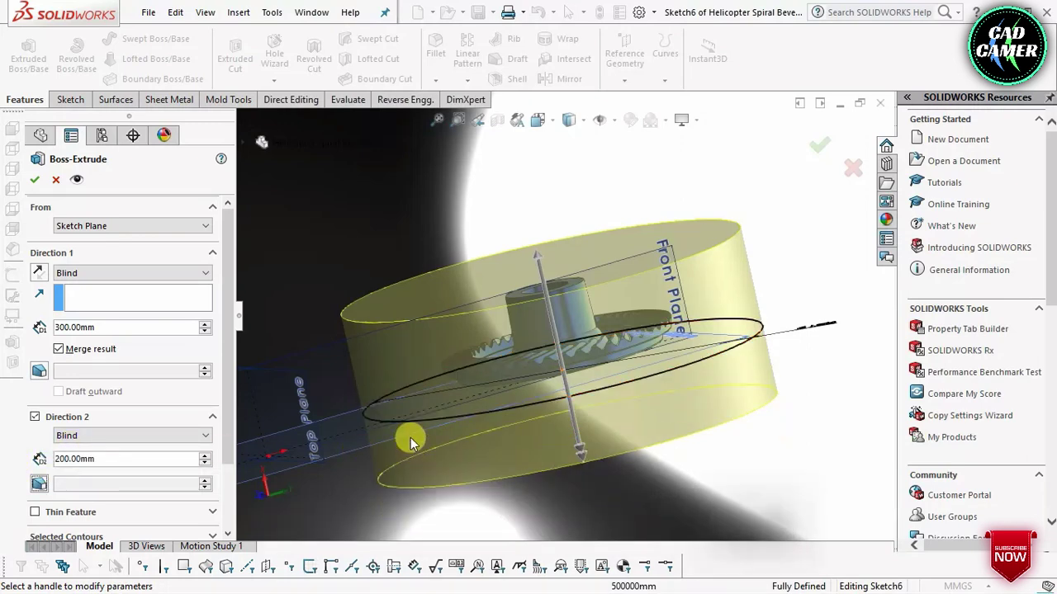
# Raise the Direction 1 blind depth to 400 mm so the block encloses the gear
pyautogui.moveTo(410, 441)
pyautogui.mouseDown(button='middle')
pyautogui.moveTo(394, 402)
pyautogui.moveTo(371, 405)
pyautogui.moveTo(370, 418)
pyautogui.mouseUp(button='middle')
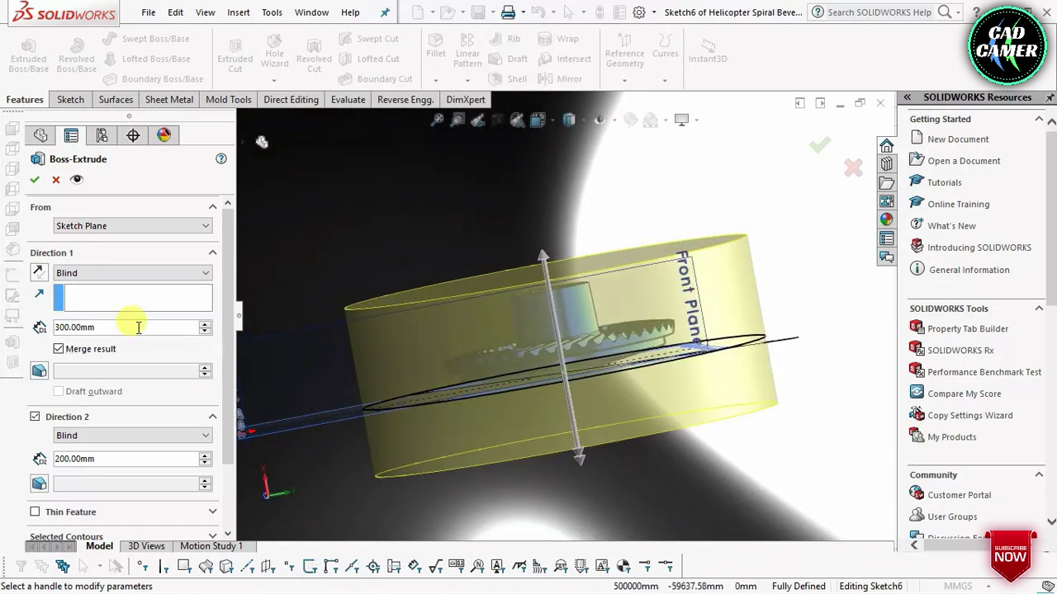
pyautogui.write('350')
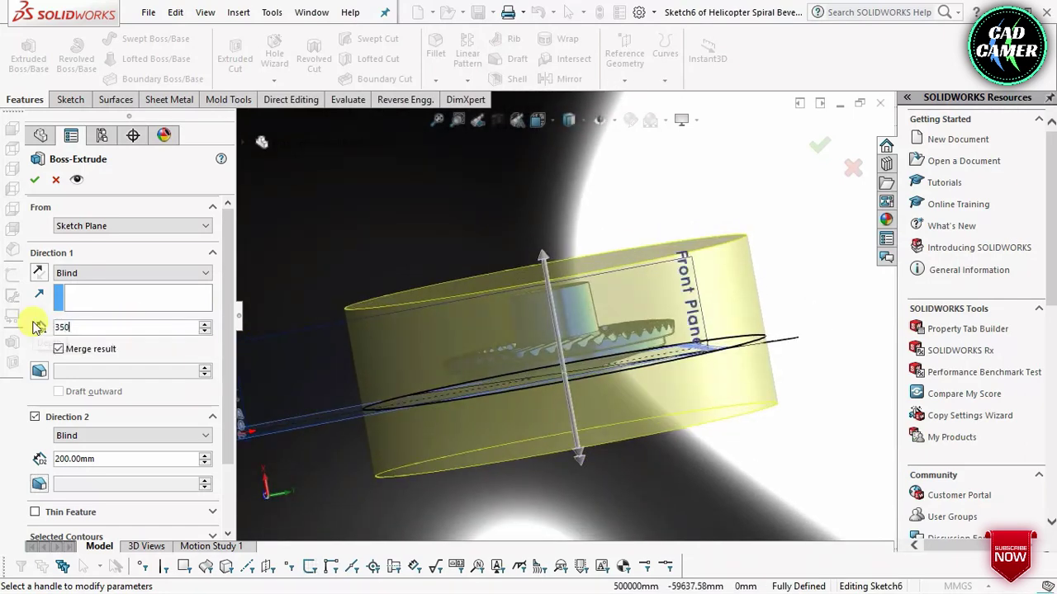
pyautogui.press('Return')
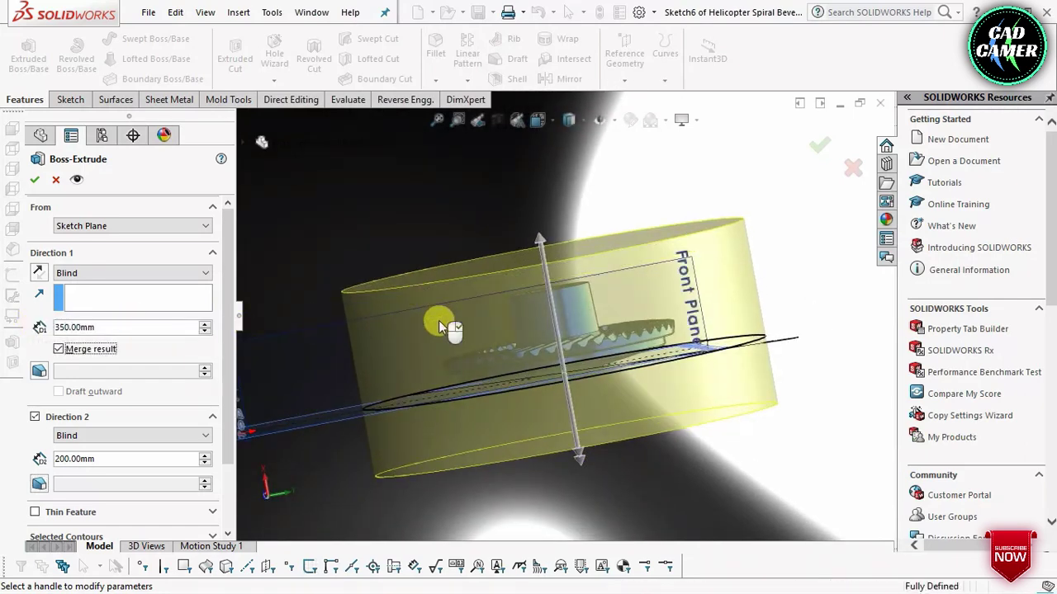
pyautogui.moveTo(438, 321)
pyautogui.mouseDown(button='middle')
pyautogui.moveTo(376, 303)
pyautogui.moveTo(376, 317)
pyautogui.mouseUp(button='middle')
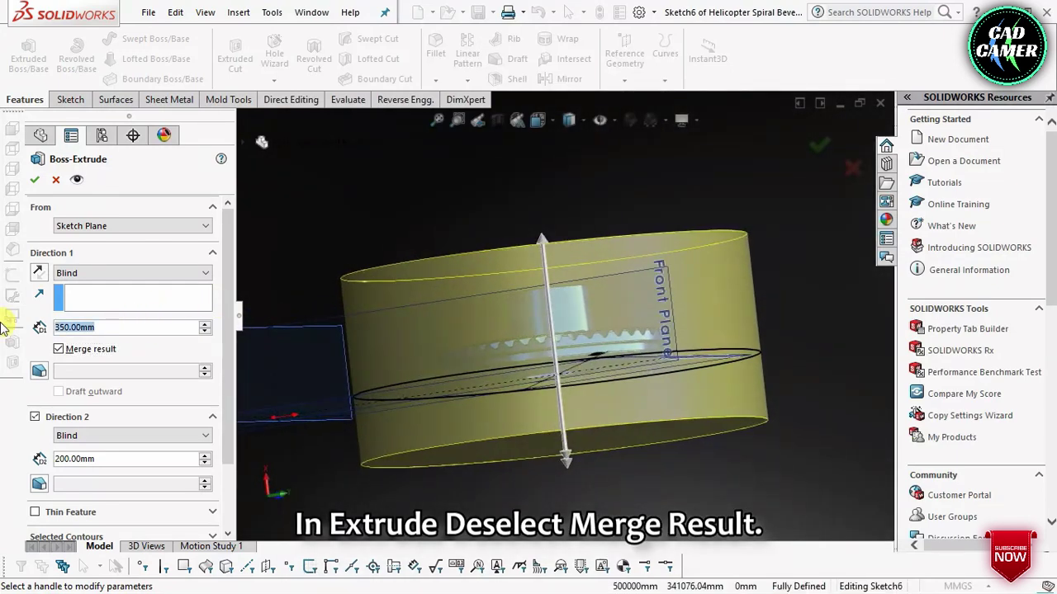
pyautogui.write('400')
pyautogui.press('Return')
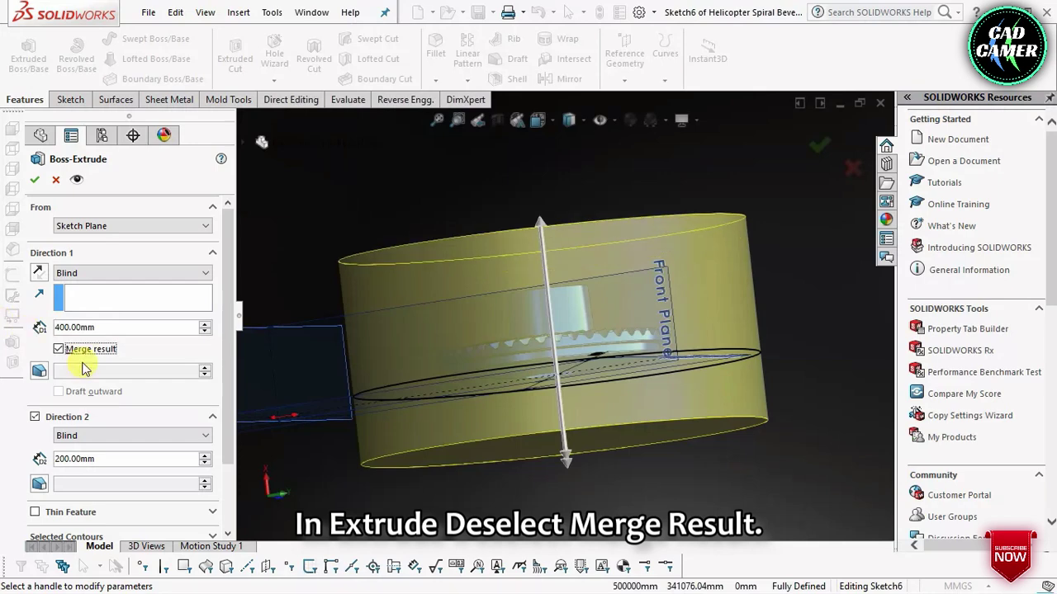
pyautogui.moveTo(578, 440)
pyautogui.mouseDown(button='middle')
pyautogui.moveTo(594, 438)
pyautogui.moveTo(603, 416)
pyautogui.moveTo(597, 467)
pyautogui.mouseUp(button='middle')
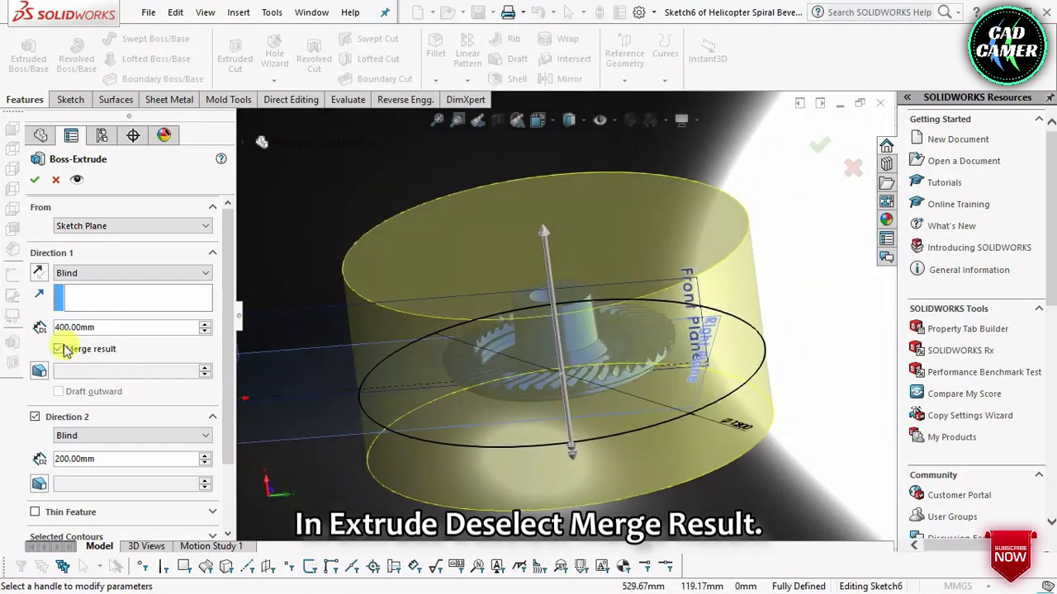
# Confirm Boss-Extrude2 and set the cylinder block's face transparent so the gear shows inside
pyautogui.click(34, 178)
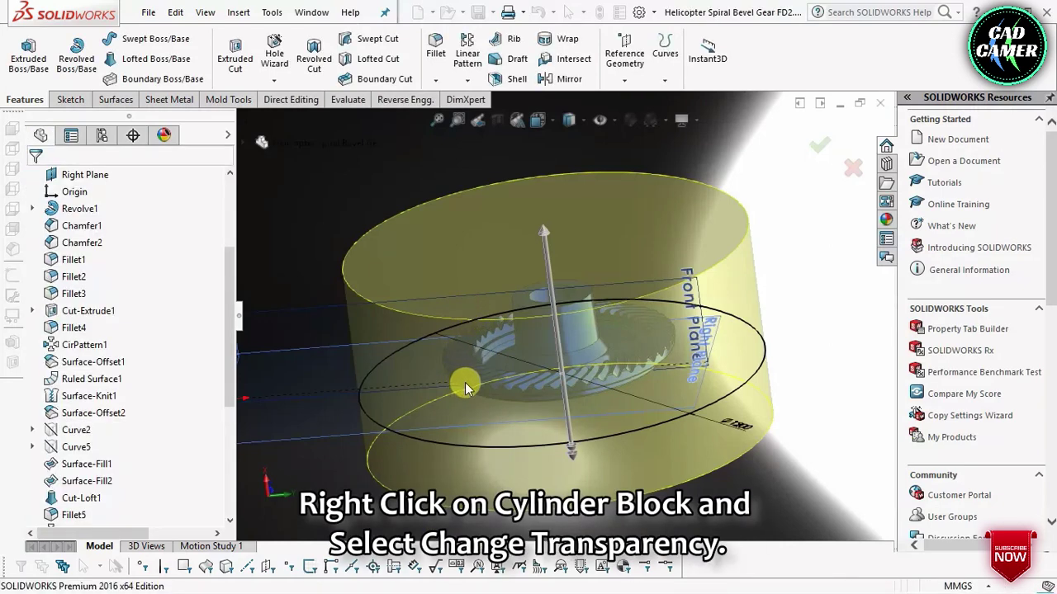
pyautogui.click(520, 342)
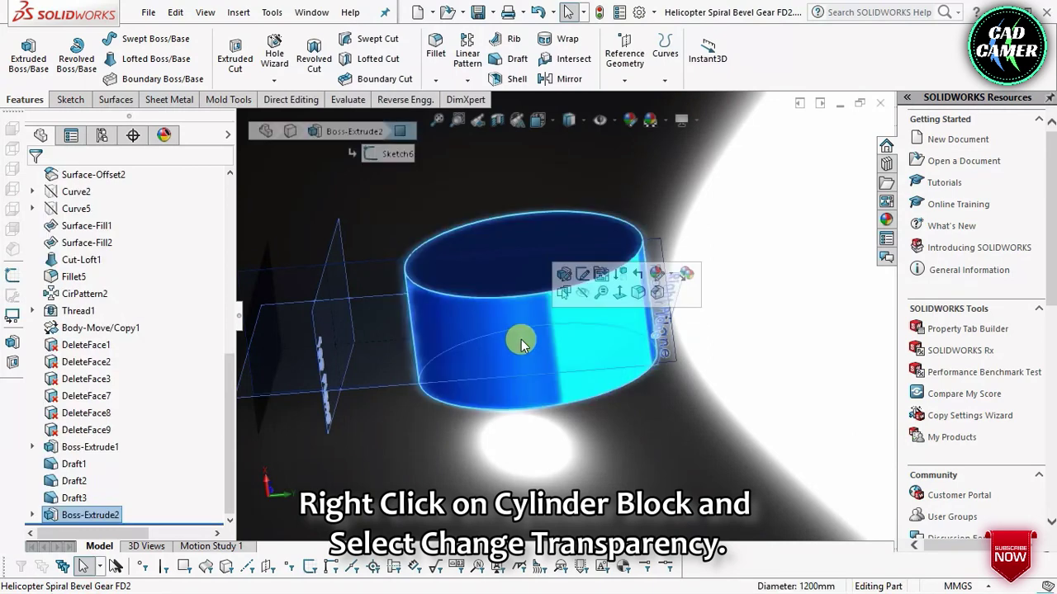
pyautogui.rightClick(520, 342)
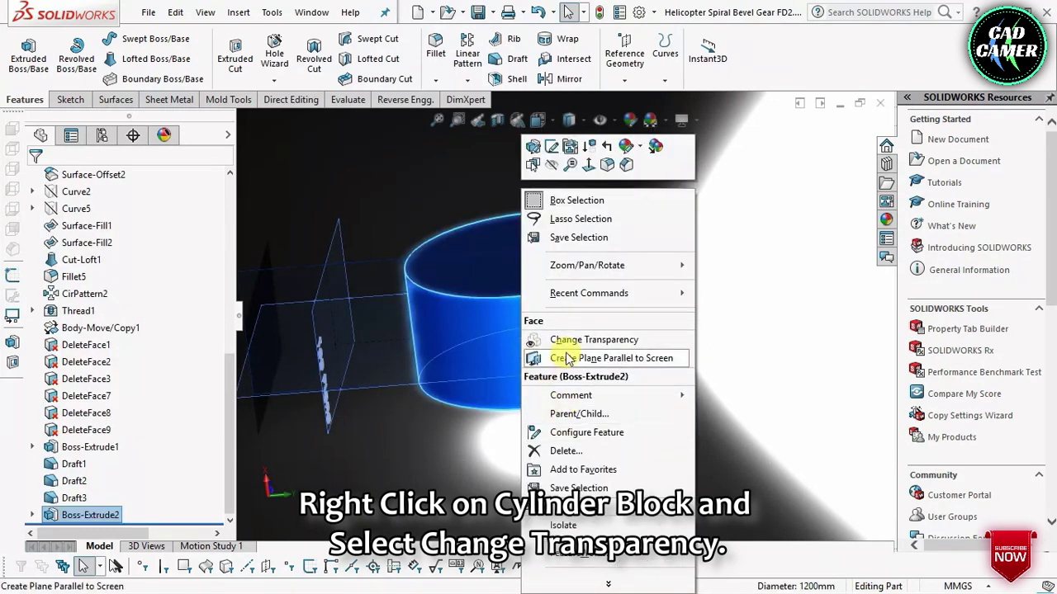
pyautogui.click(445, 486)
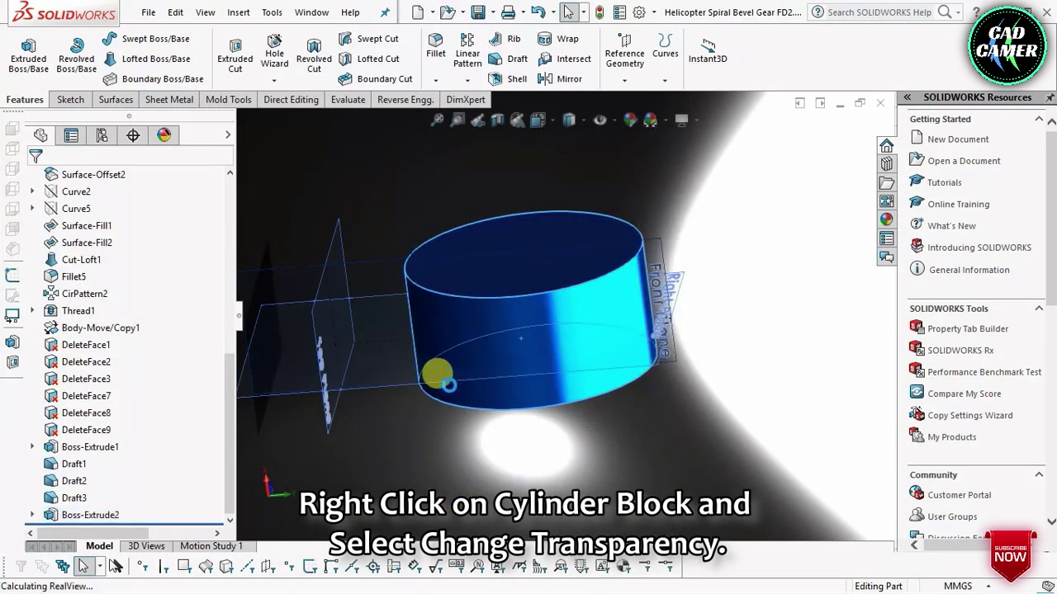
pyautogui.moveTo(420, 460)
pyautogui.mouseDown(button='middle')
pyautogui.moveTo(433, 357)
pyautogui.moveTo(383, 408)
pyautogui.mouseUp(button='middle')
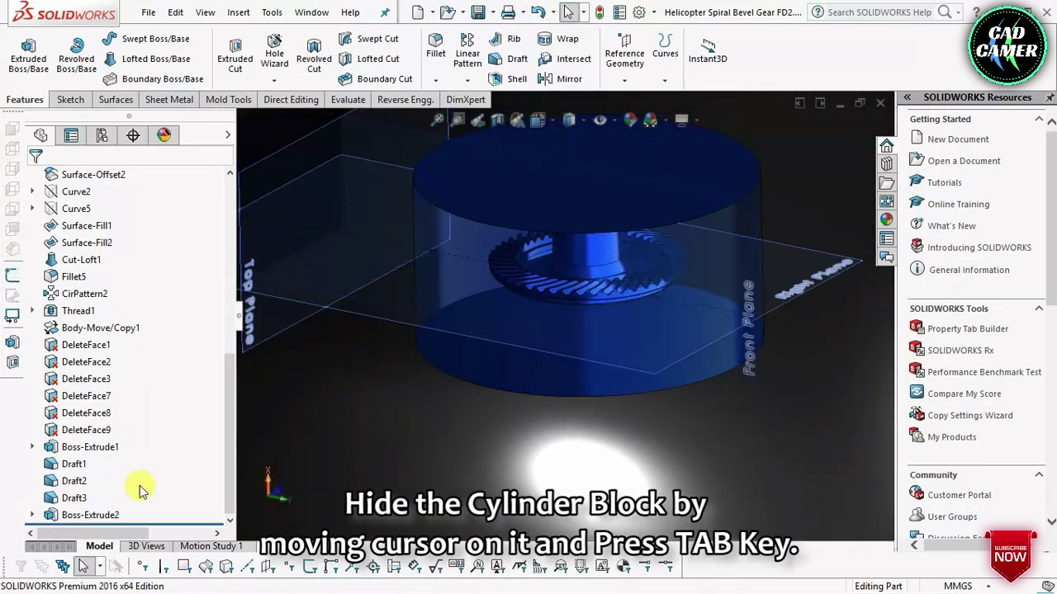
pyautogui.rightClick(107, 512)
pyautogui.click(124, 248)
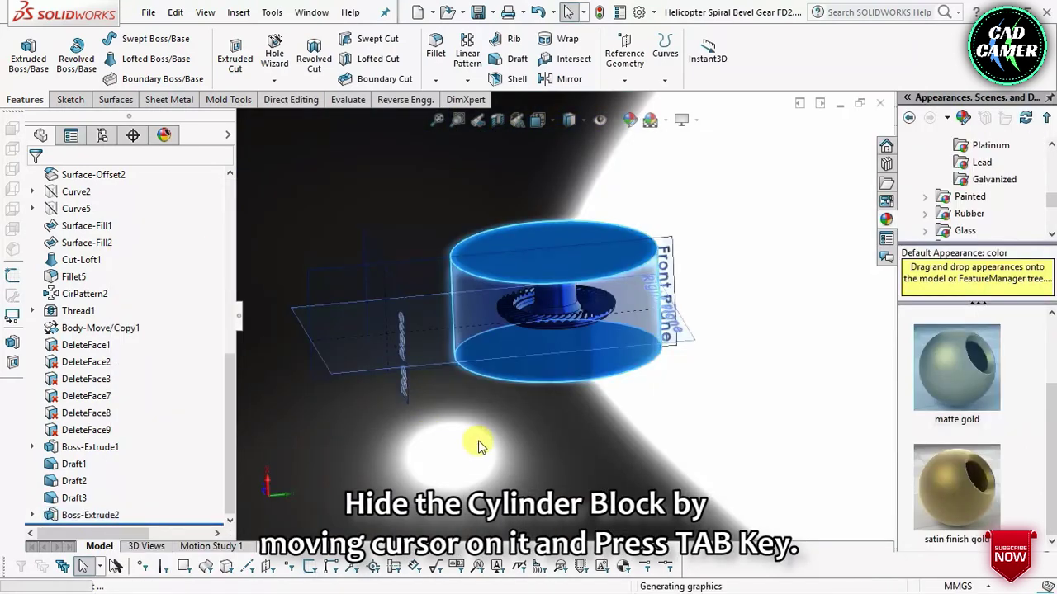
# Hide the Boss-Extrude2 cylinder block to expose the bevel gear
pyautogui.press('Tab')
pyautogui.scroll(-2, 548, 299)
pyautogui.scroll(-3, 562, 306)
pyautogui.scroll(-2, 571, 312)
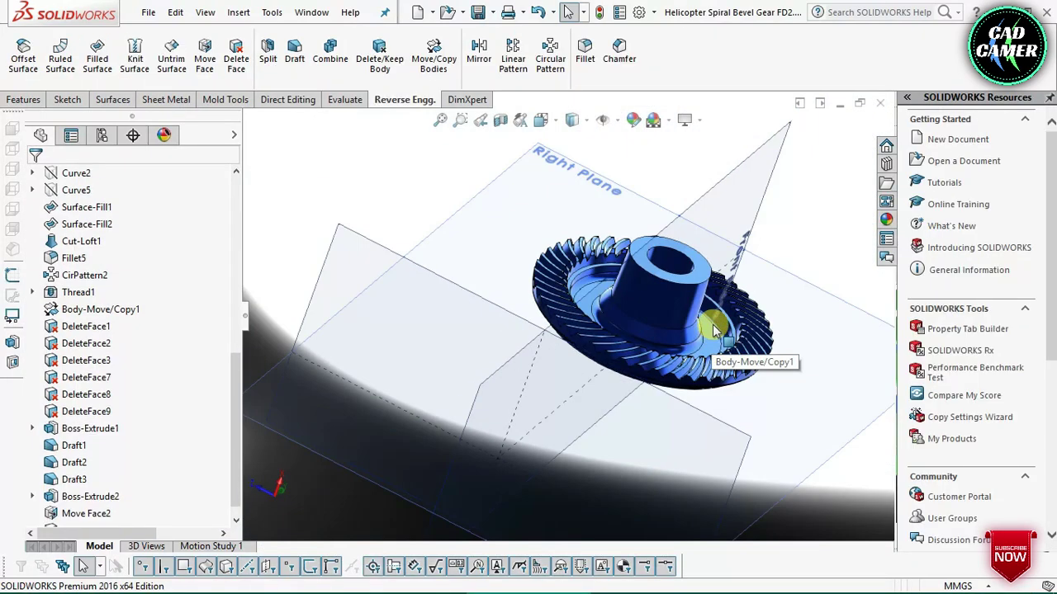
pyautogui.scroll(-3, 715, 330)
pyautogui.scroll(-2, 696, 354)
pyautogui.scroll(-2, 668, 380)
pyautogui.scroll(-2, 597, 335)
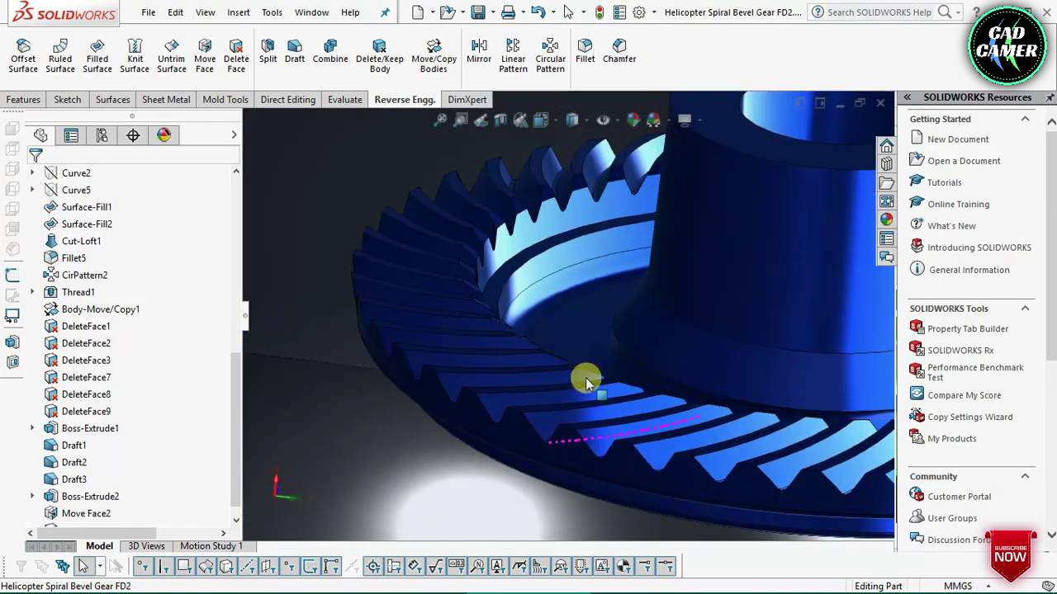
pyautogui.scroll(5, 588, 380)
# Orbit and zoom to inspect the gear's teeth and flat underside
pyautogui.moveTo(589, 377)
pyautogui.mouseDown(button='middle')
pyautogui.moveTo(589, 388)
pyautogui.moveTo(627, 248)
pyautogui.moveTo(613, 206)
pyautogui.moveTo(602, 219)
pyautogui.mouseUp(button='middle')
pyautogui.scroll(-2, 589, 237)
pyautogui.scroll(-2, 594, 239)
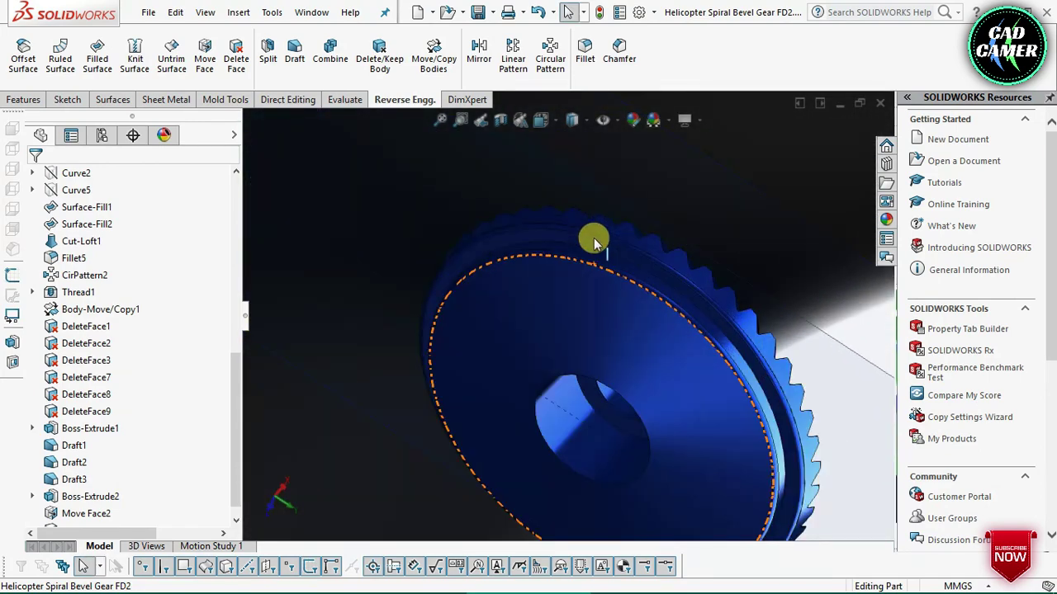
pyautogui.scroll(-2, 593, 238)
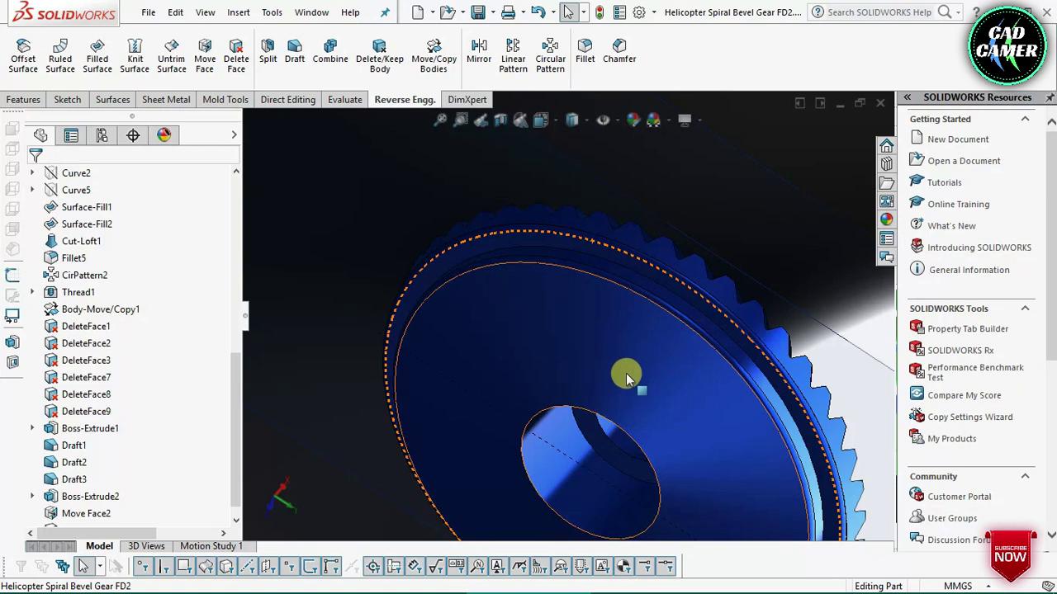
pyautogui.scroll(2, 626, 373)
pyautogui.scroll(2, 625, 375)
pyautogui.moveTo(624, 375)
pyautogui.mouseDown(button='middle')
pyautogui.moveTo(630, 325)
pyautogui.moveTo(591, 340)
pyautogui.mouseUp(button='middle')
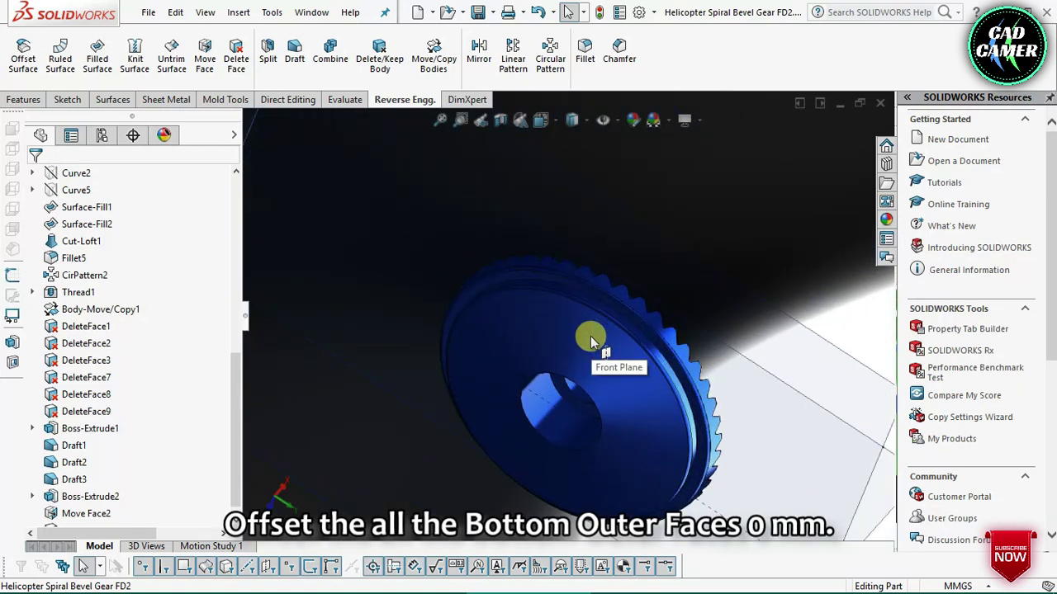
# Start an Offset Surface on two gear bottom faces with a 0 mm offset distance
pyautogui.click(36, 66)
pyautogui.scroll(-3, 558, 377)
pyautogui.scroll(-3, 570, 388)
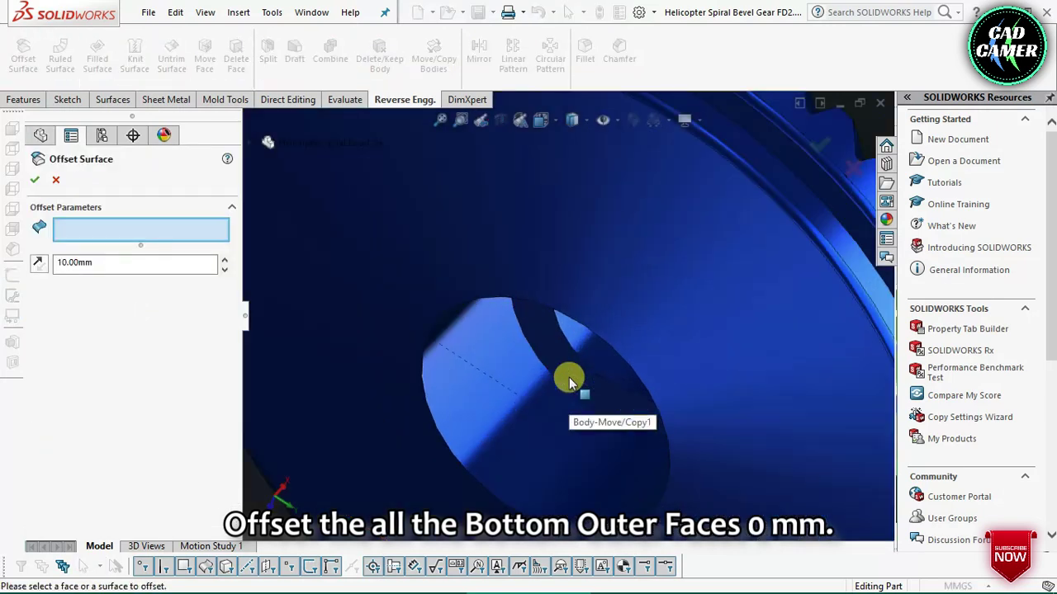
pyautogui.click(558, 364)
pyautogui.click(483, 415)
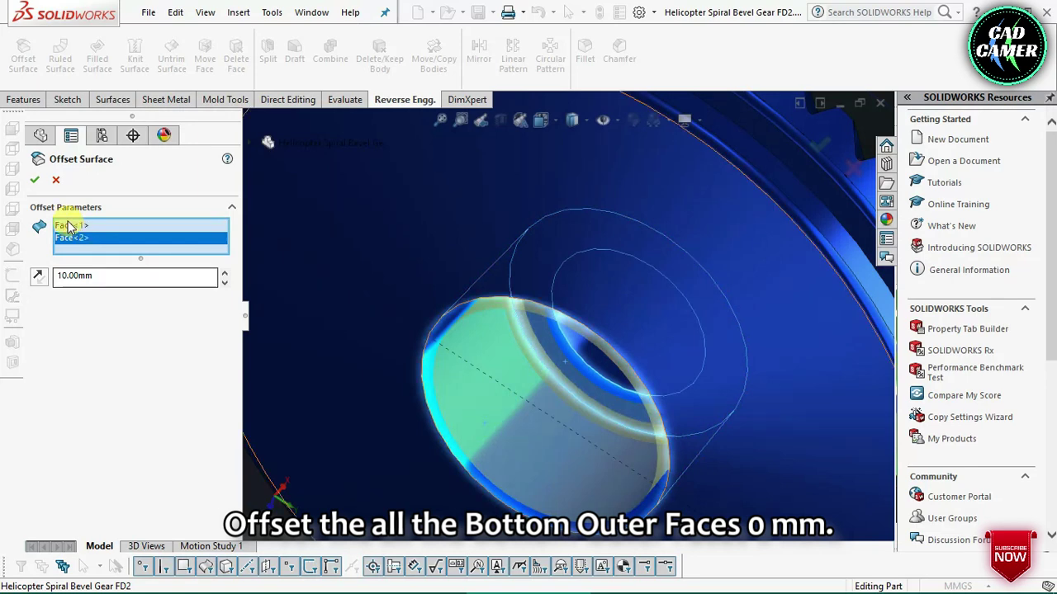
pyautogui.doubleClick(101, 281)
pyautogui.write('0')
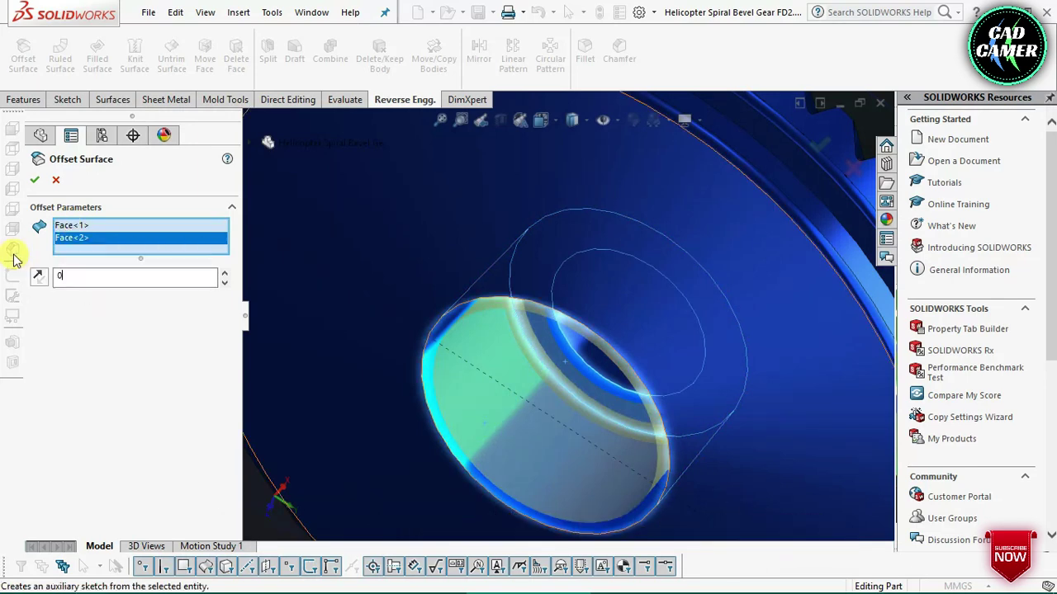
pyautogui.click(130, 360)
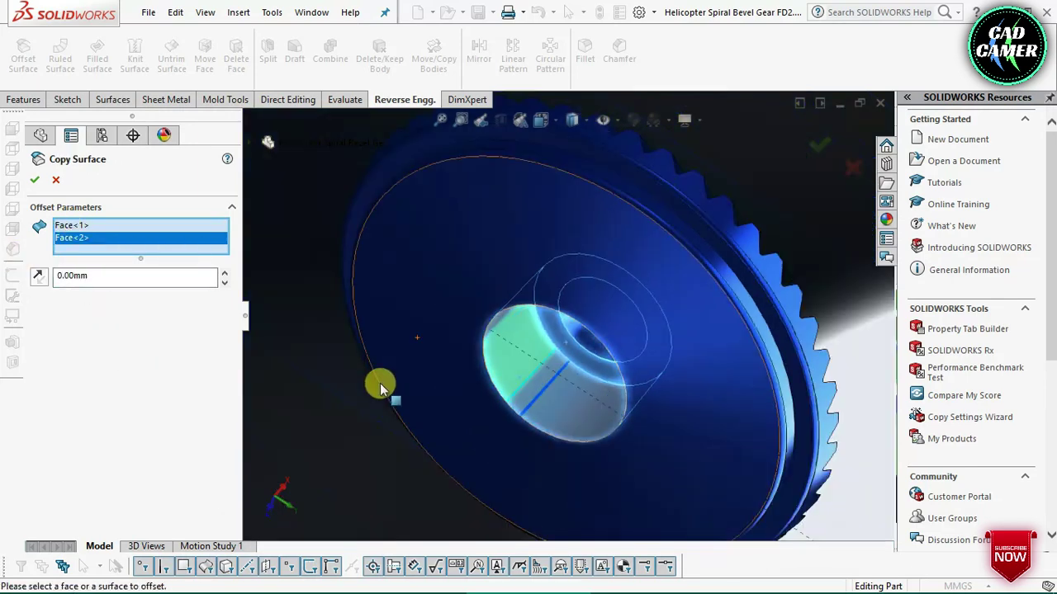
# Add the gear's front face and four rim faces to the copy selection
pyautogui.scroll(3, 382, 388)
pyautogui.click(479, 262)
pyautogui.scroll(-2, 550, 207)
pyautogui.scroll(-2, 639, 346)
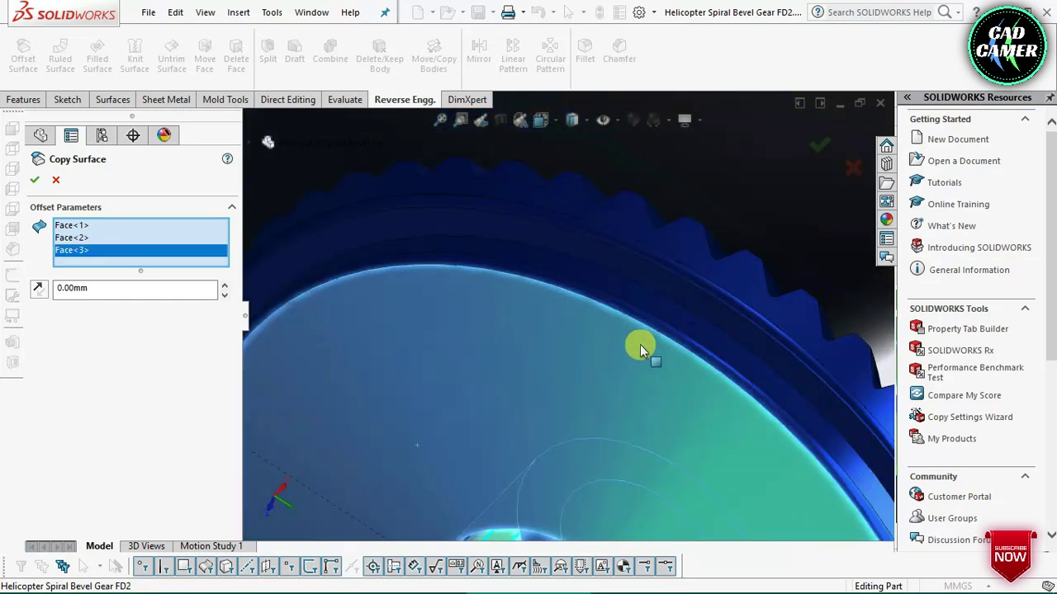
pyautogui.scroll(-2, 671, 328)
pyautogui.click(672, 318)
pyautogui.click(691, 289)
pyautogui.click(702, 279)
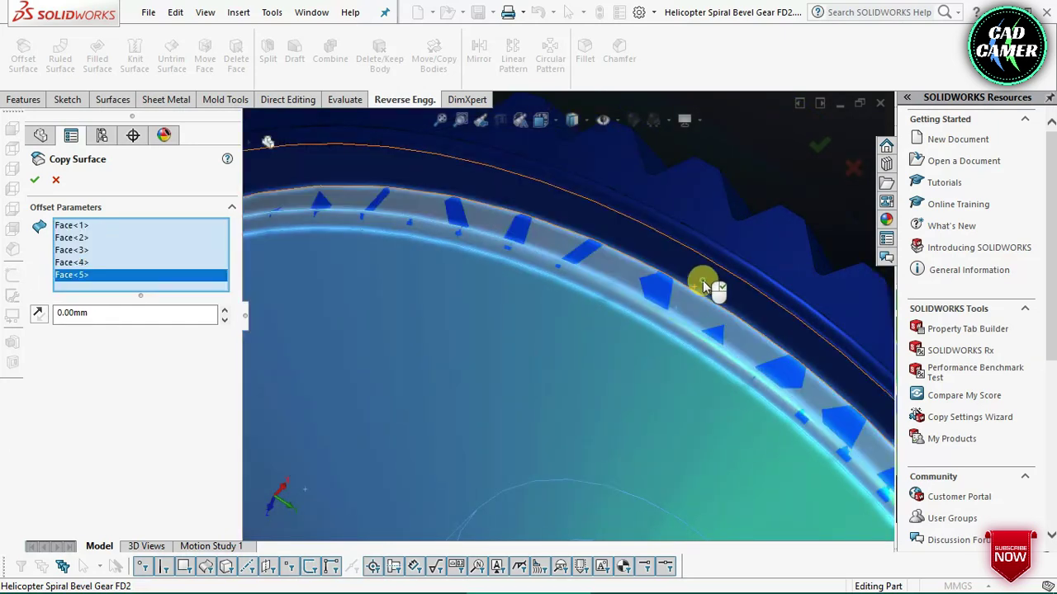
pyautogui.click(711, 263)
pyautogui.scroll(-1, 731, 264)
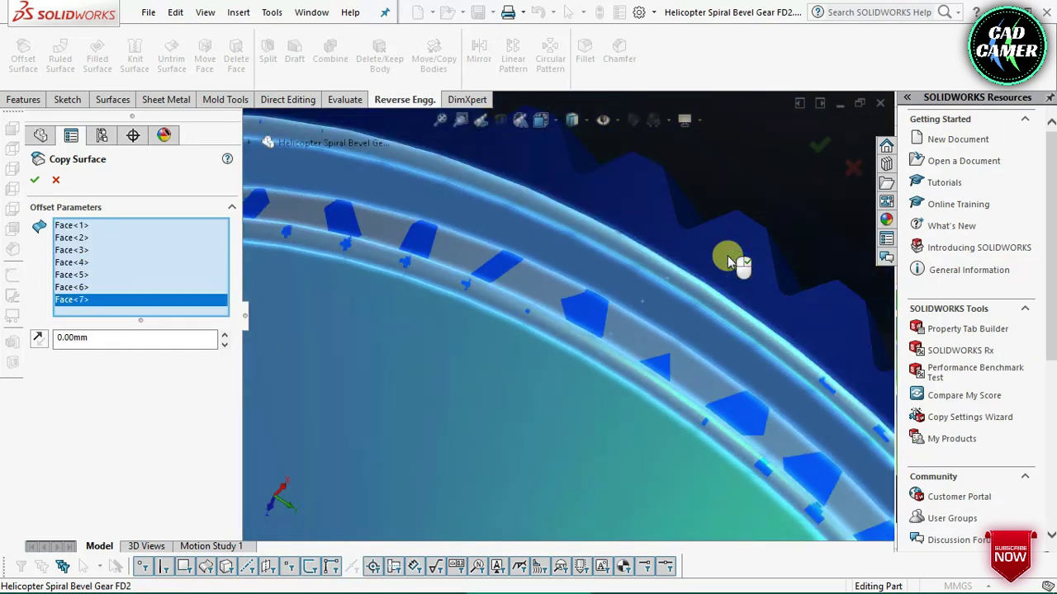
pyautogui.scroll(-1, 727, 255)
pyautogui.scroll(1, 727, 255)
pyautogui.scroll(1, 727, 258)
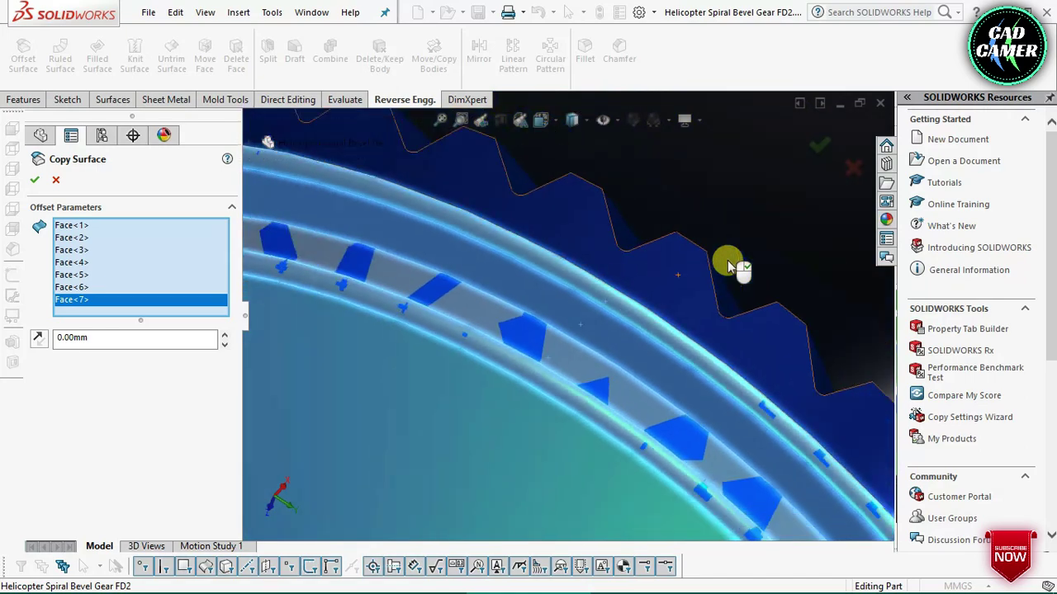
# Add the eighth face and confirm the zero-offset copy surface
pyautogui.click(690, 290)
pyautogui.moveTo(690, 291)
pyautogui.mouseDown(button='middle')
pyautogui.moveTo(616, 384)
pyautogui.moveTo(636, 382)
pyautogui.moveTo(683, 310)
pyautogui.mouseUp(button='middle')
pyautogui.click(35, 184)
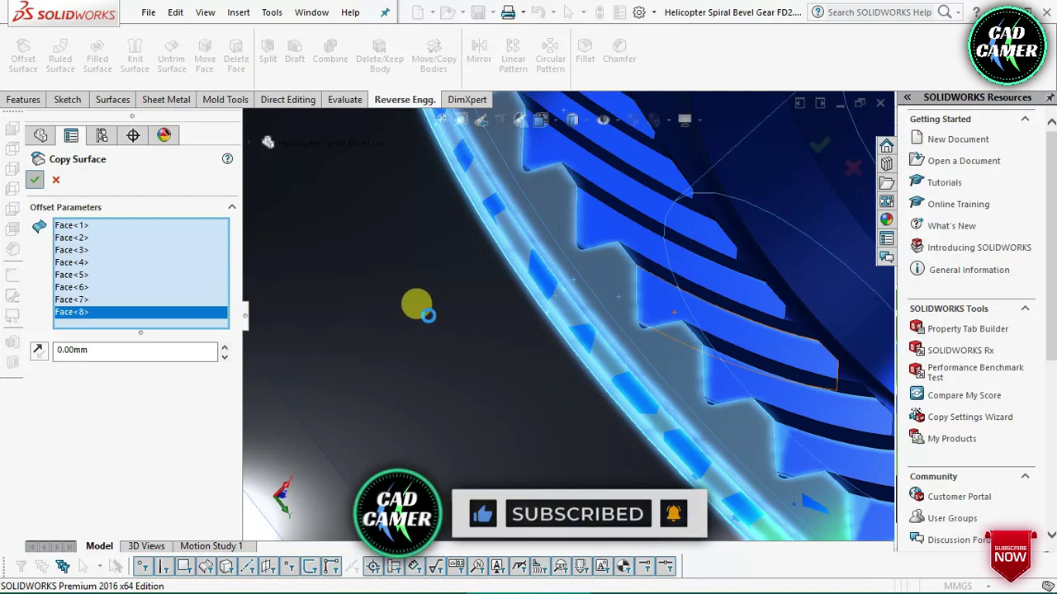
pyautogui.scroll(3, 644, 349)
# Select Surface-Offset3 and browse to the Painted > Car appearances
pyautogui.scroll(5, 644, 349)
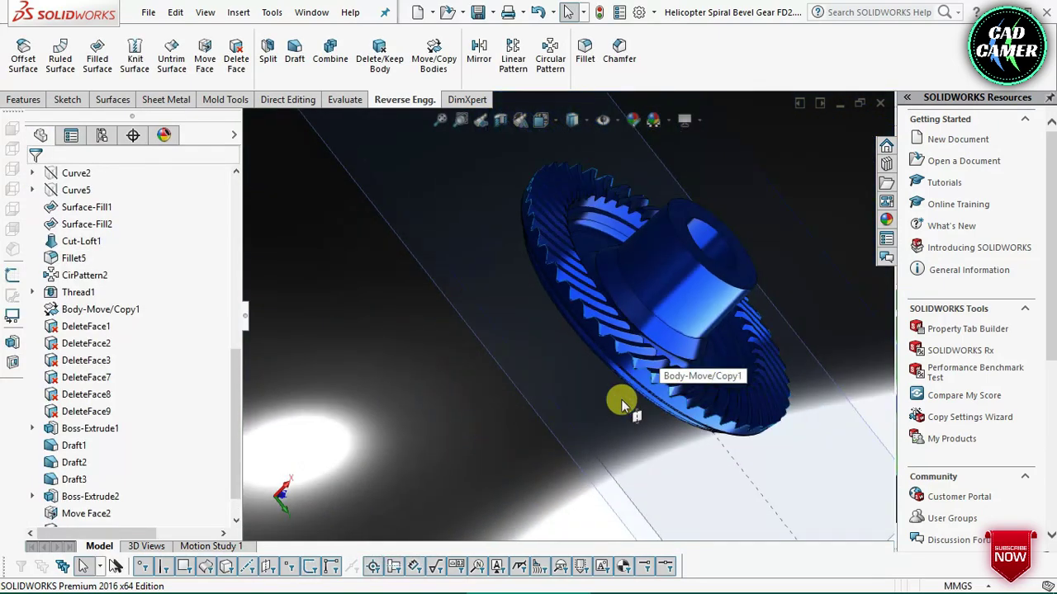
pyautogui.scroll(-5, 627, 397)
pyautogui.scroll(1, 644, 343)
pyautogui.scroll(-1, 154, 491)
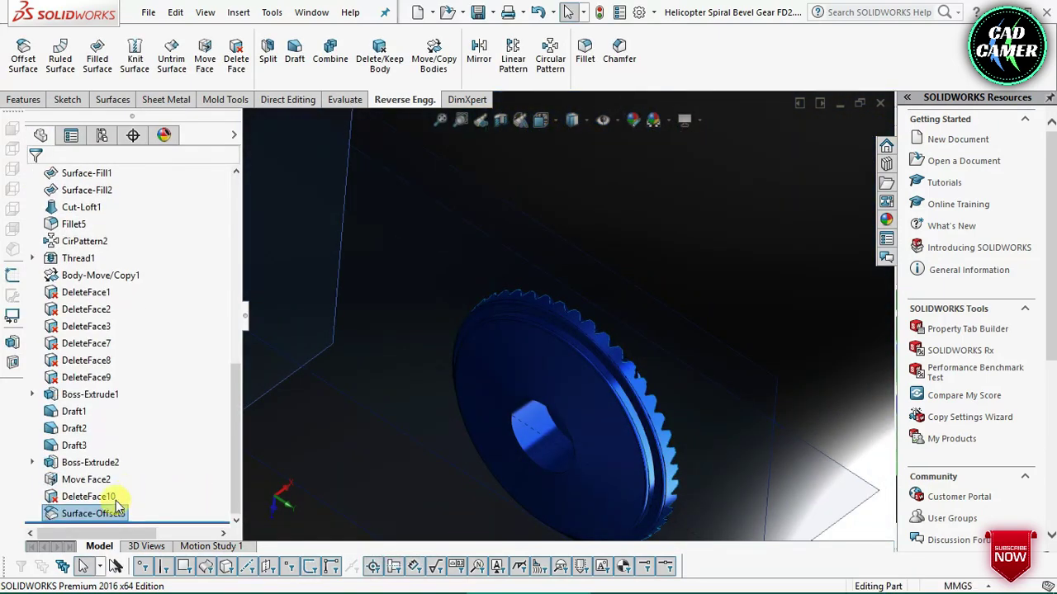
pyautogui.doubleClick(98, 513)
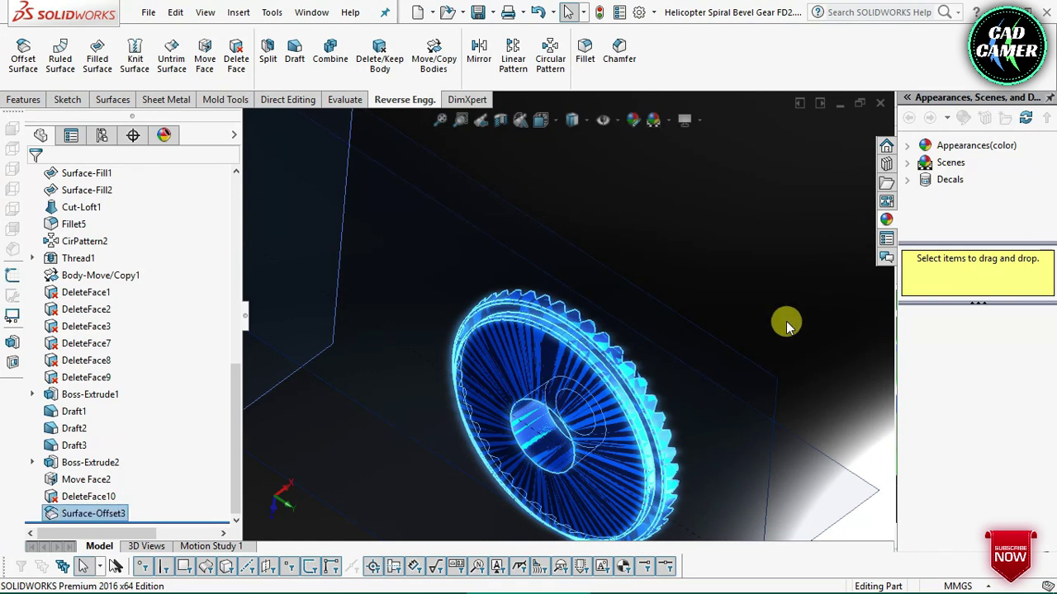
pyautogui.click(906, 146)
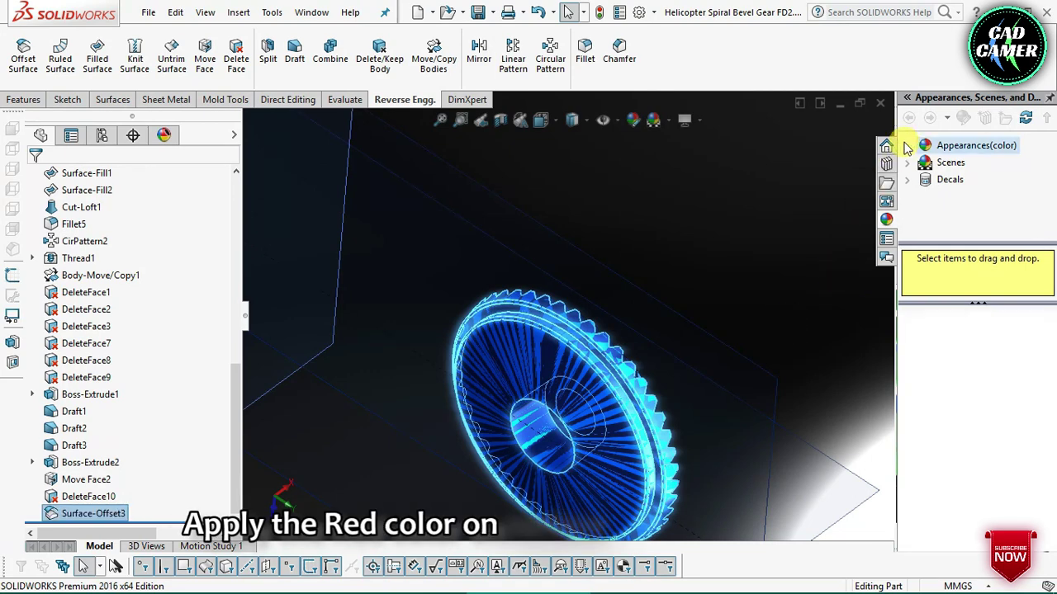
pyautogui.click(934, 198)
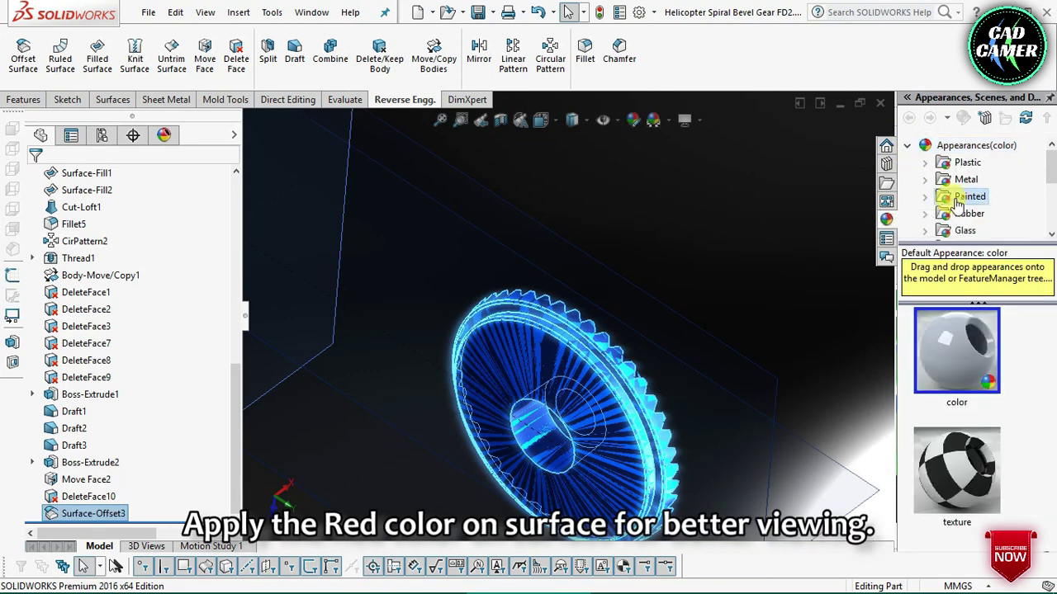
pyautogui.click(927, 197)
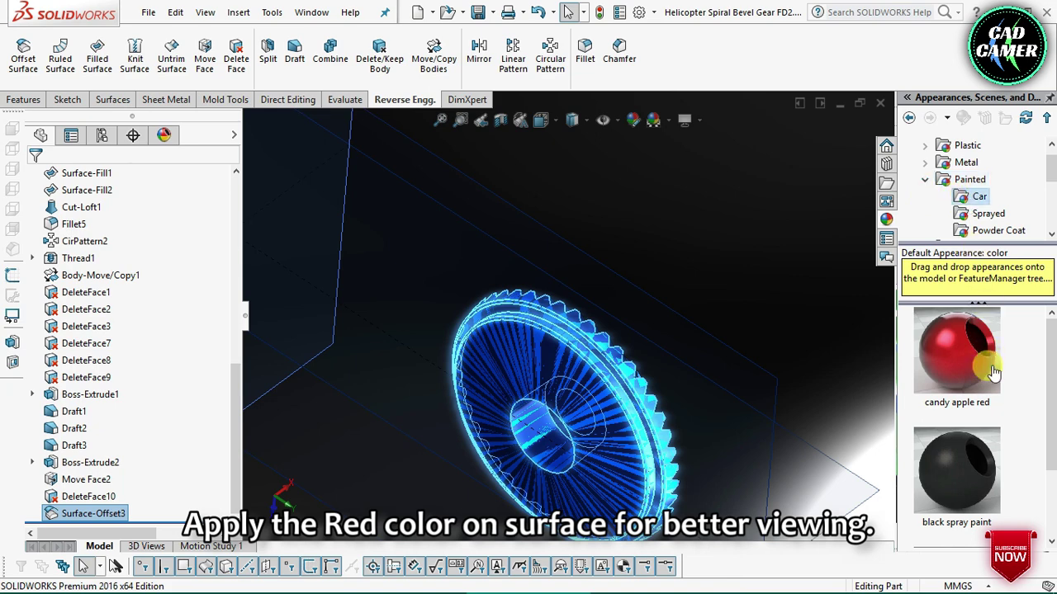
# Add the gloss red car paint appearance to Surface-Offset3
pyautogui.scroll(-2, 993, 373)
pyautogui.scroll(-3, 987, 376)
pyautogui.scroll(2, 982, 378)
pyautogui.scroll(-3, 976, 382)
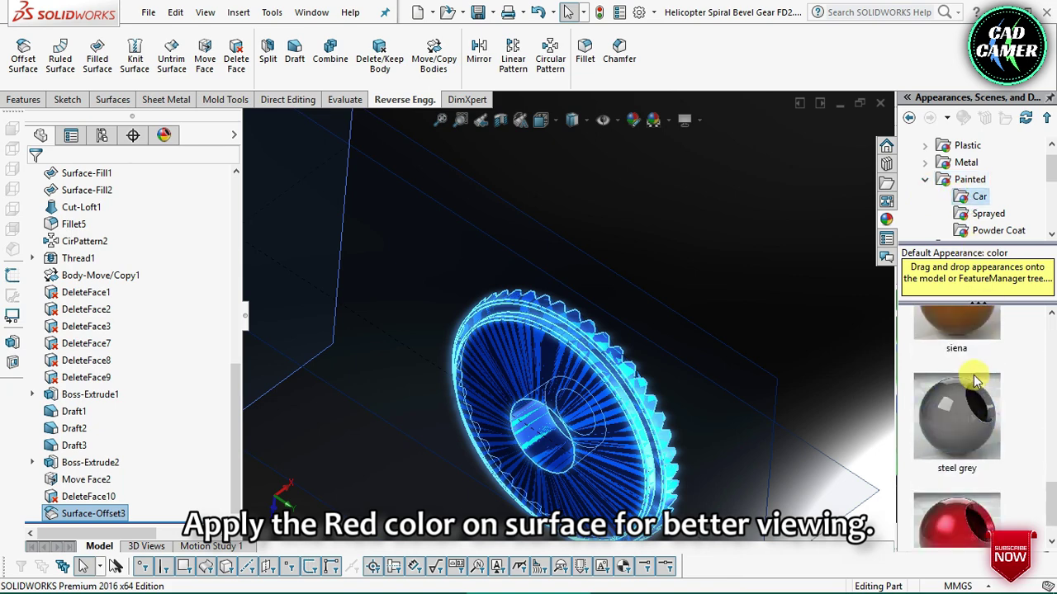
pyautogui.scroll(2, 976, 382)
pyautogui.scroll(-2, 945, 376)
pyautogui.scroll(-1, 953, 462)
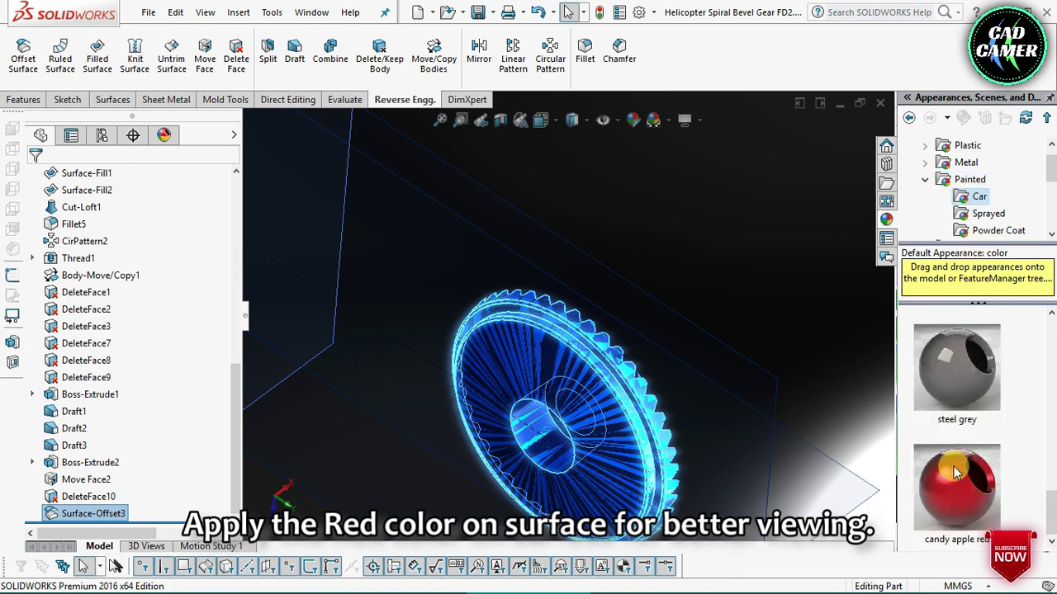
pyautogui.scroll(3, 949, 453)
pyautogui.rightClick(953, 459)
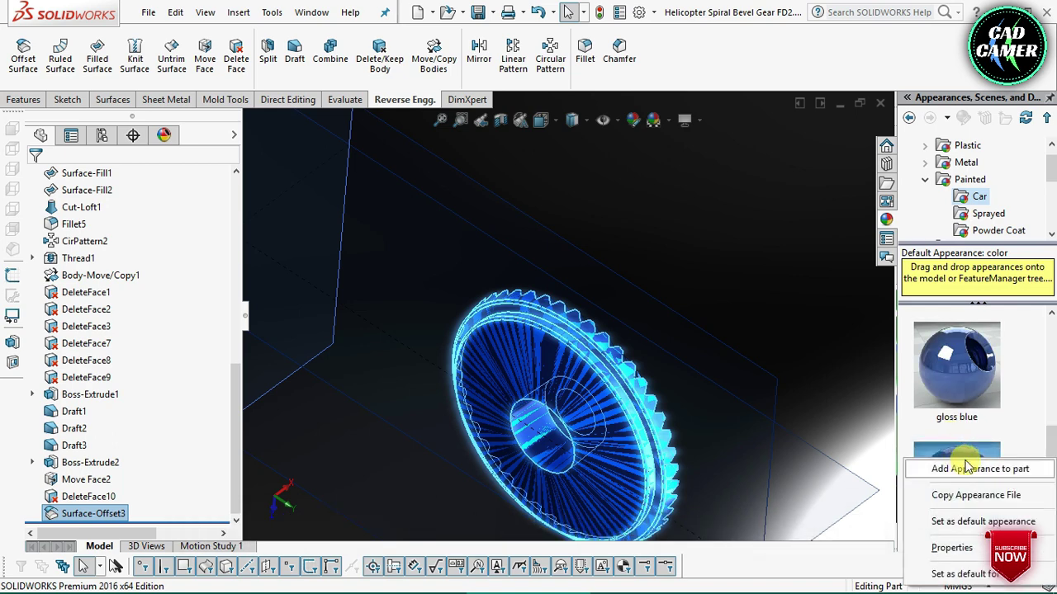
pyautogui.click(962, 465)
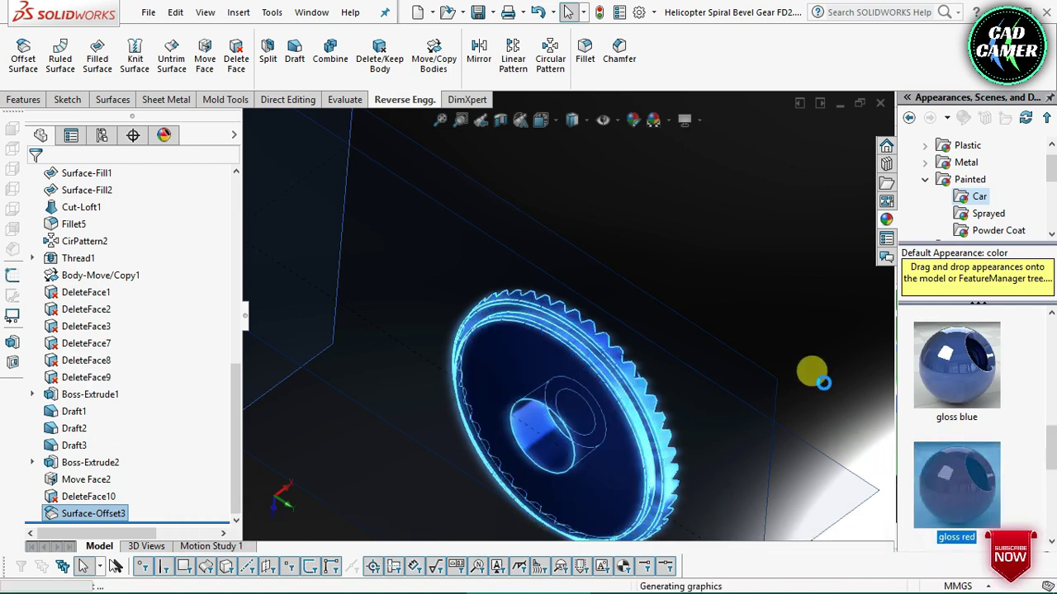
# Select a face on the blue gear body
pyautogui.scroll(-2, 547, 365)
pyautogui.scroll(-2, 501, 371)
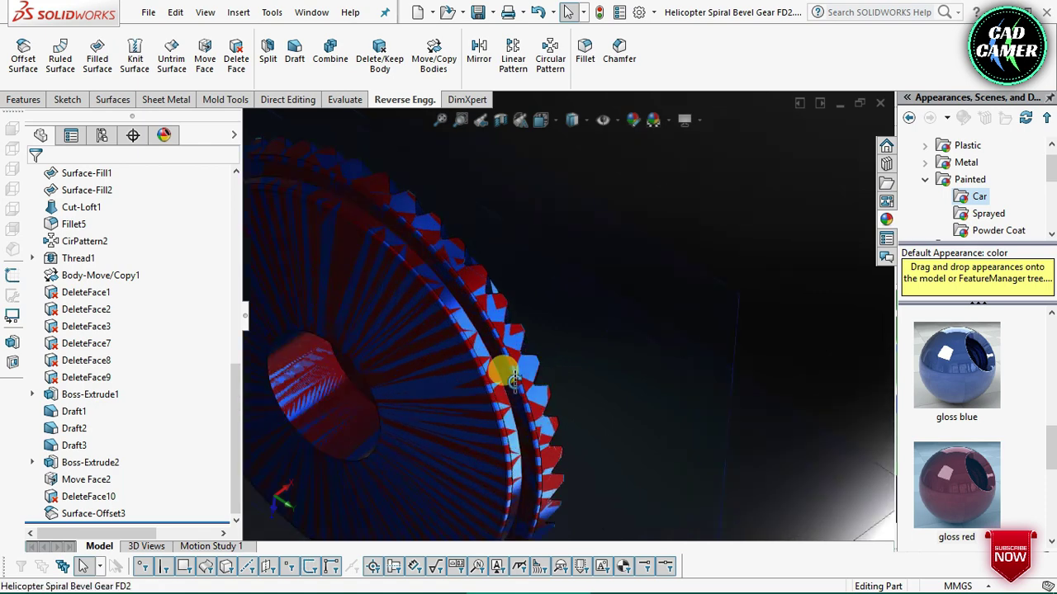
pyautogui.scroll(-2, 443, 397)
pyautogui.scroll(-2, 648, 288)
pyautogui.click(648, 288)
# Hide the blue gear body and orbit around the remaining red surface with its toothed rim and boss
pyautogui.rightClick(648, 287)
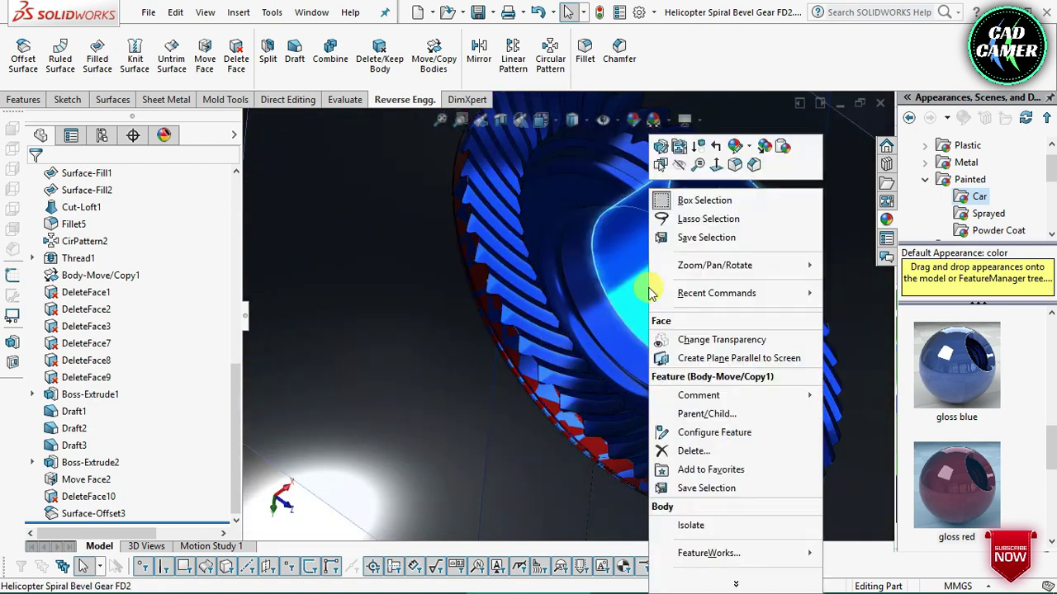
pyautogui.click(682, 168)
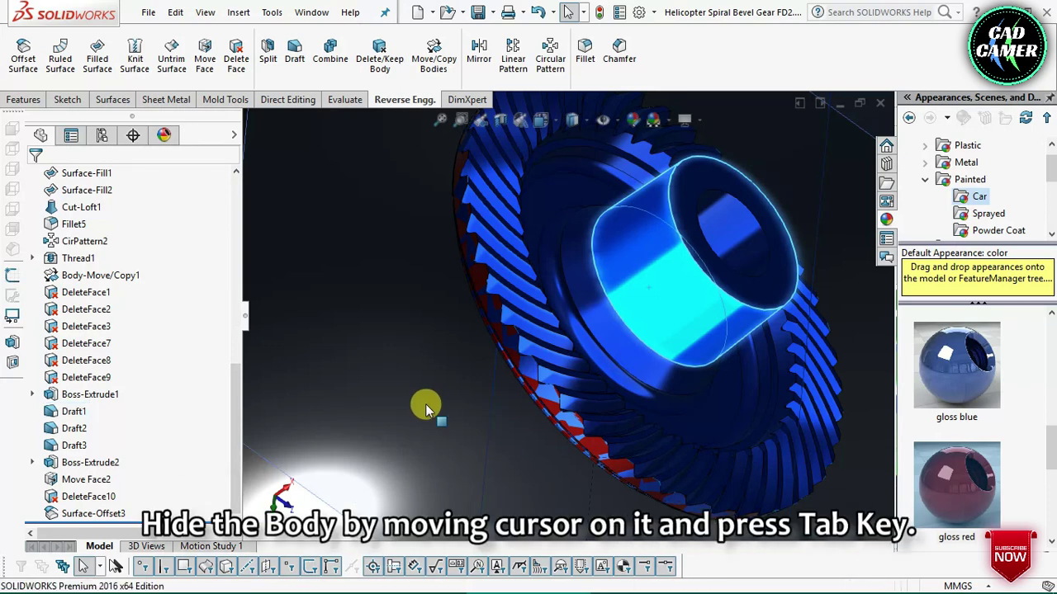
pyautogui.press('Tab')
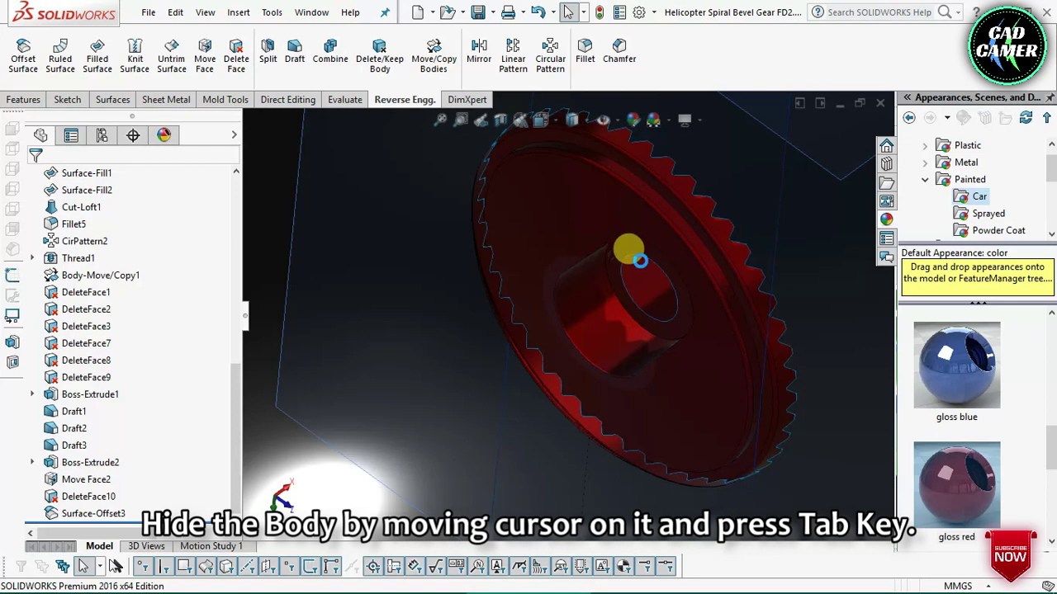
pyautogui.moveTo(753, 355); pyautogui.dragTo(789, 411, button='middle')
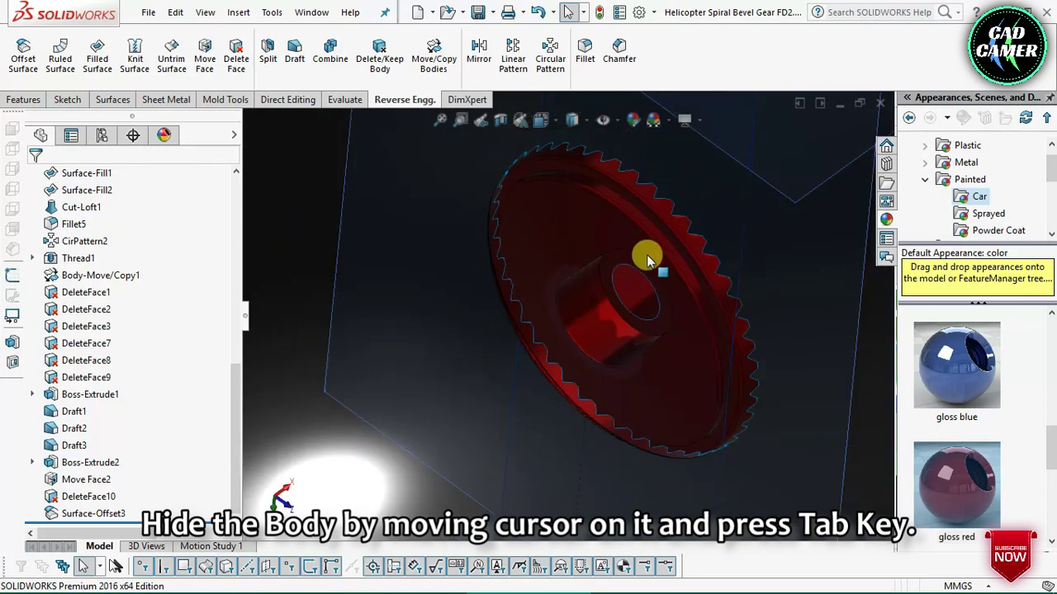
pyautogui.moveTo(647, 258)
pyautogui.mouseDown(button='middle')
pyautogui.moveTo(639, 264)
pyautogui.moveTo(580, 170)
pyautogui.moveTo(616, 184)
pyautogui.moveTo(537, 258)
pyautogui.mouseUp(button='middle')
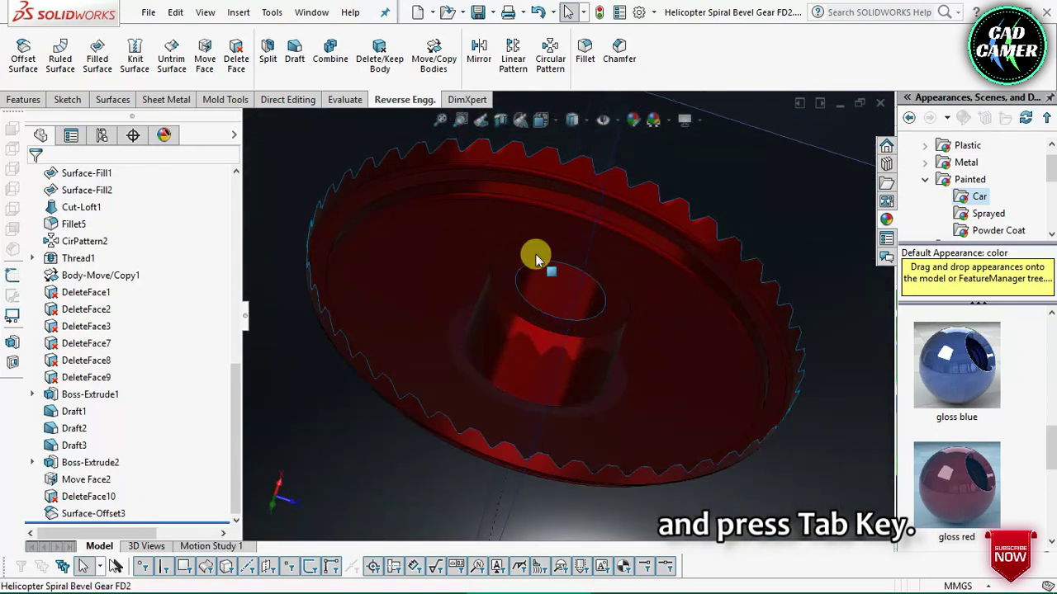
pyautogui.scroll(-3, 537, 258)
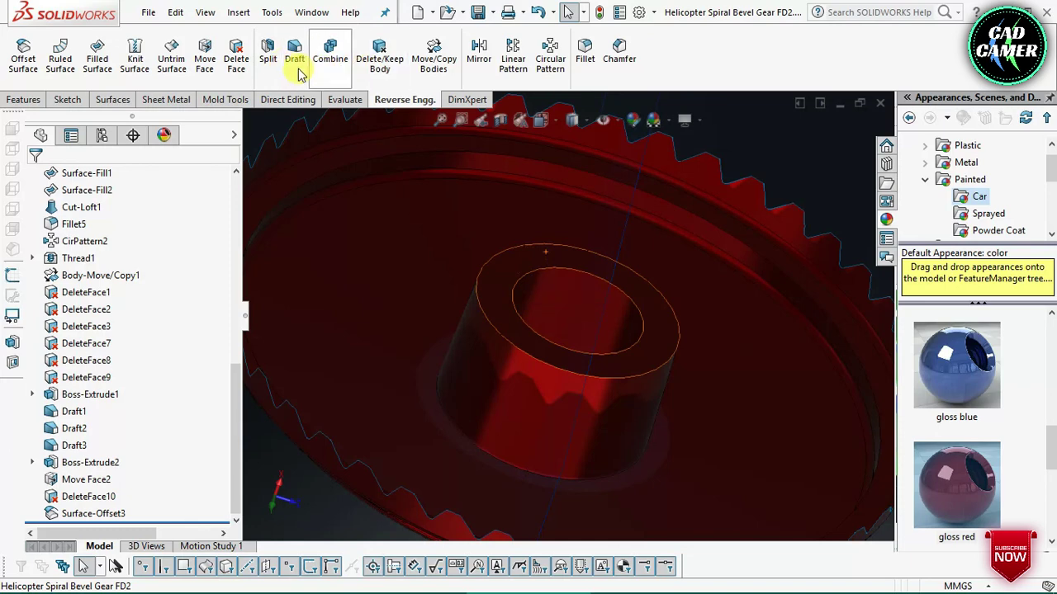
# Start Untrim Surface on Surface-Offset3, selecting its top ring face and toothed rim face
pyautogui.click(177, 71)
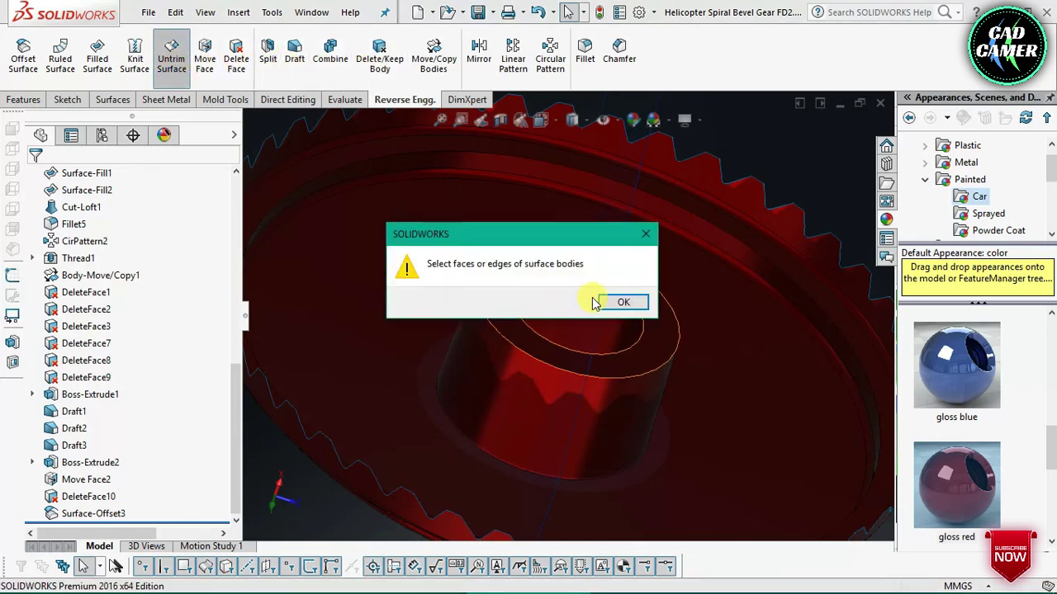
pyautogui.click(620, 302)
pyautogui.scroll(-2, 620, 303)
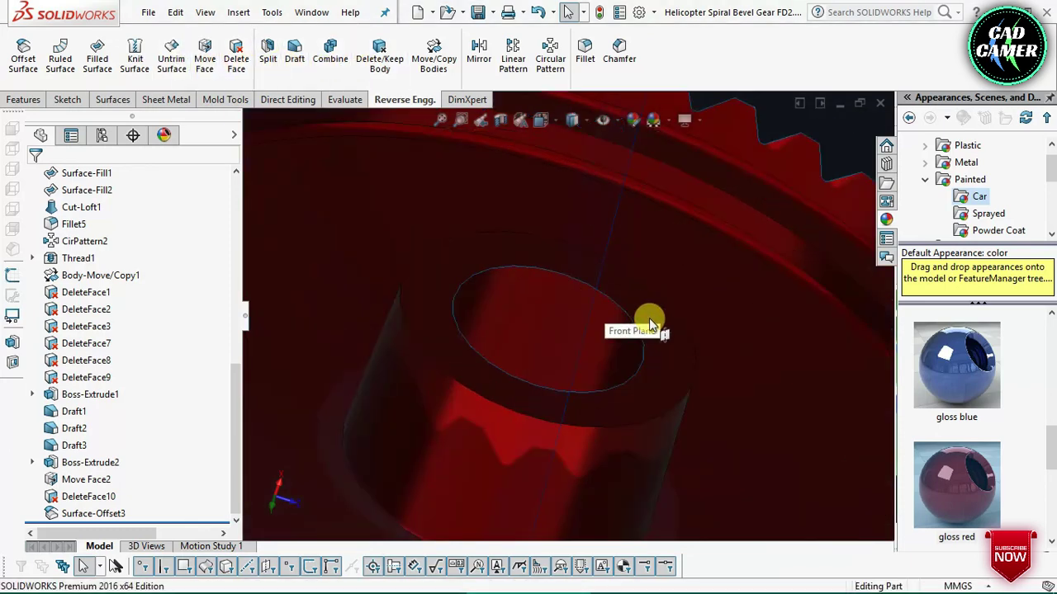
pyautogui.click(649, 318)
pyautogui.click(177, 71)
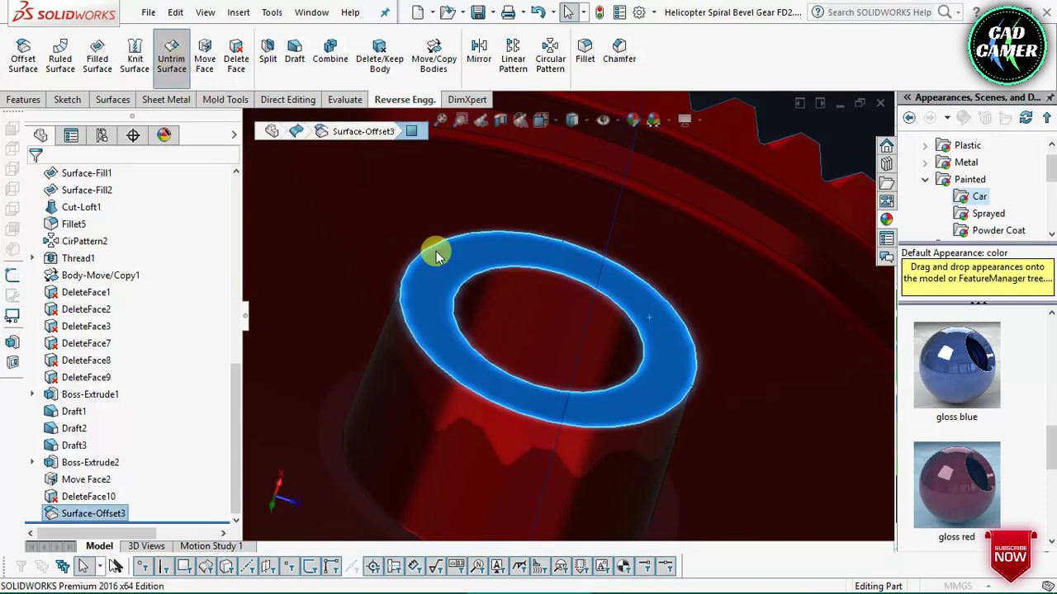
pyautogui.scroll(3, 513, 308)
pyautogui.scroll(2, 521, 327)
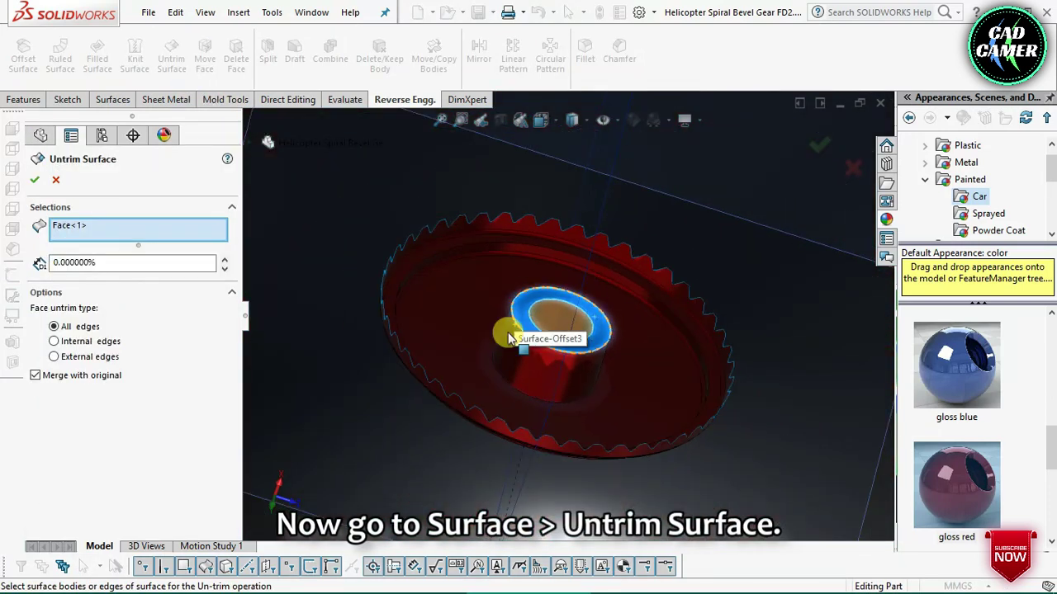
pyautogui.scroll(-3, 495, 355)
pyautogui.scroll(-2, 487, 388)
pyautogui.scroll(-2, 496, 408)
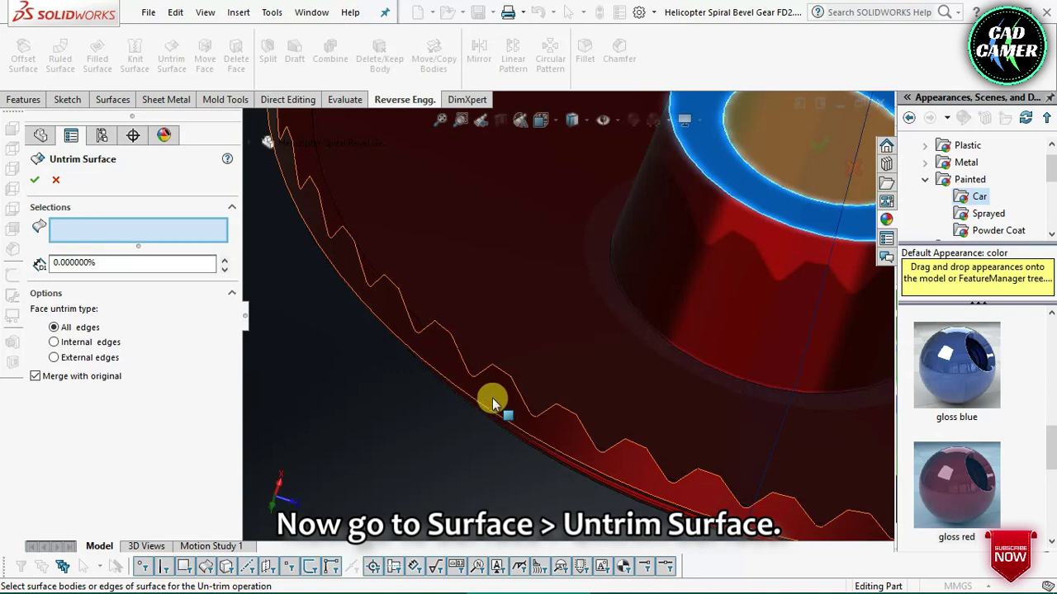
pyautogui.click(491, 400)
# Confirm the untrim to get a smooth red disc and rotate onto its outer edge
pyautogui.scroll(2, 475, 384)
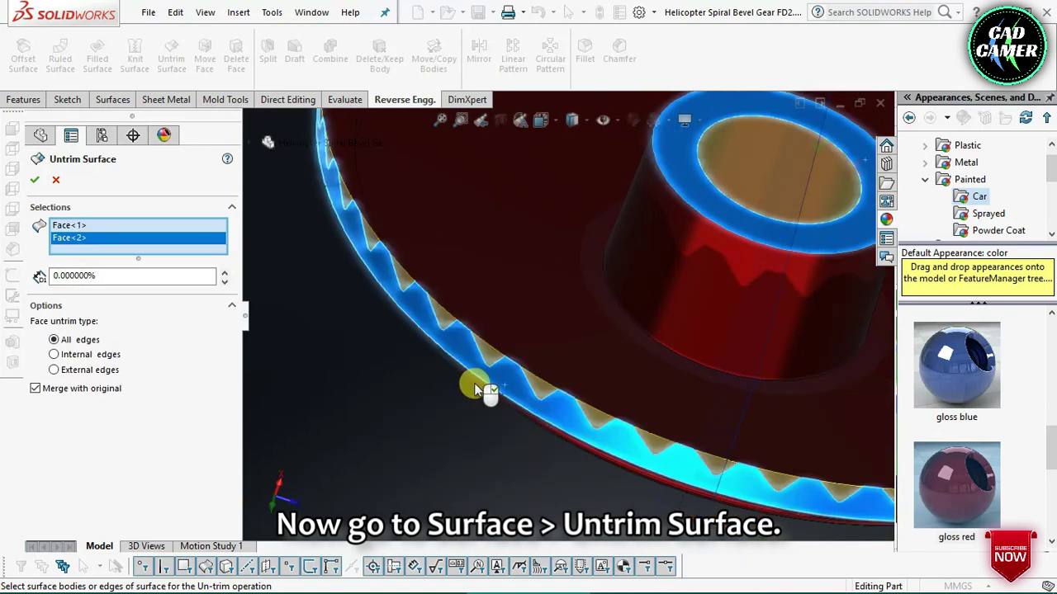
pyautogui.scroll(2, 477, 387)
pyautogui.scroll(3, 571, 300)
pyautogui.scroll(2, 652, 196)
pyautogui.moveTo(652, 196)
pyautogui.mouseDown(button='middle')
pyautogui.moveTo(630, 271)
pyautogui.moveTo(594, 224)
pyautogui.moveTo(597, 206)
pyautogui.moveTo(611, 229)
pyautogui.mouseUp(button='middle')
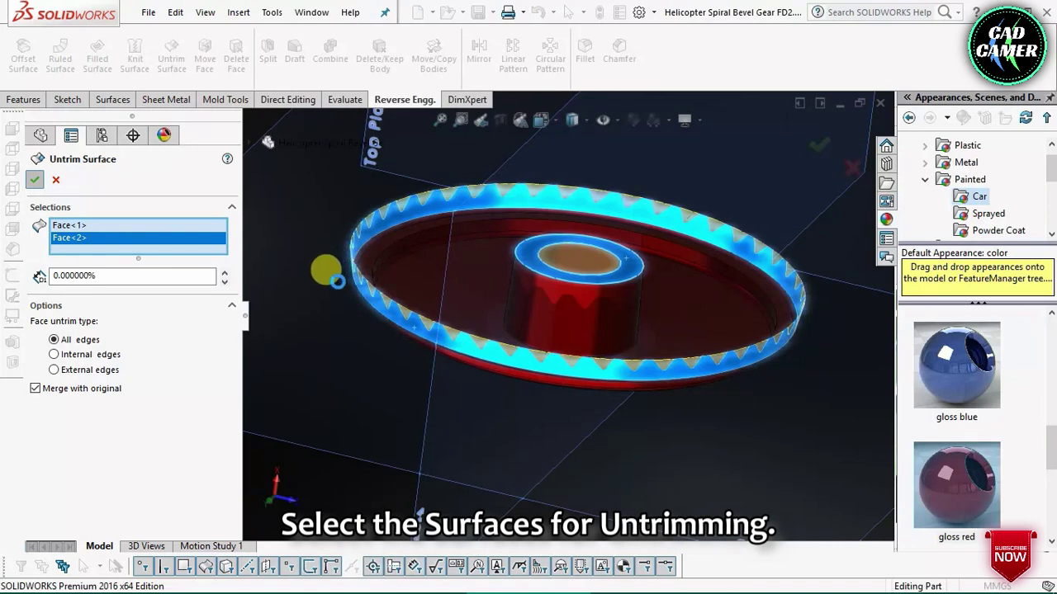
pyautogui.press('Return')
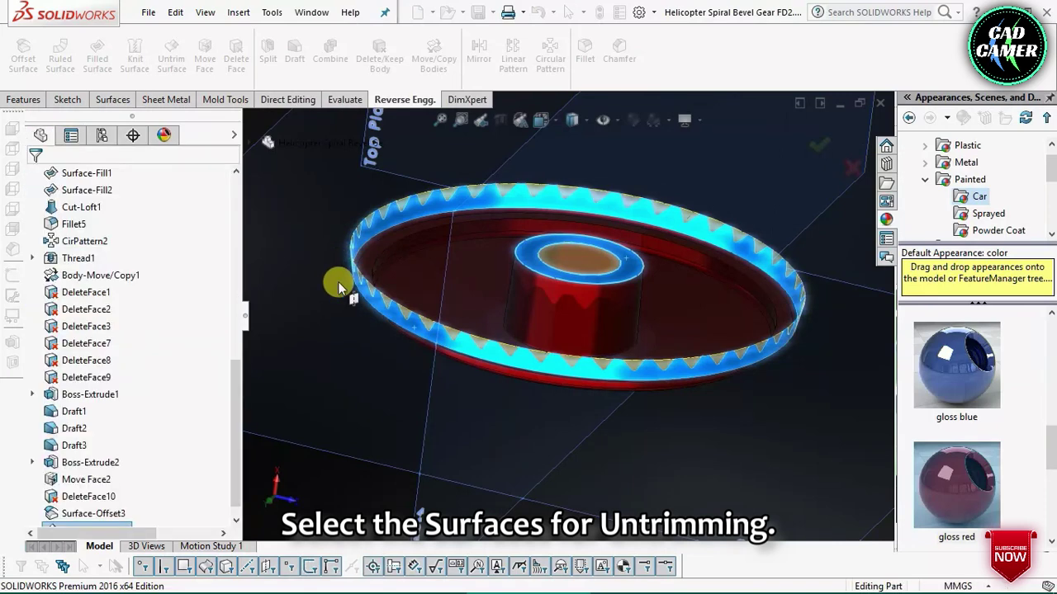
pyautogui.scroll(5, 366, 323)
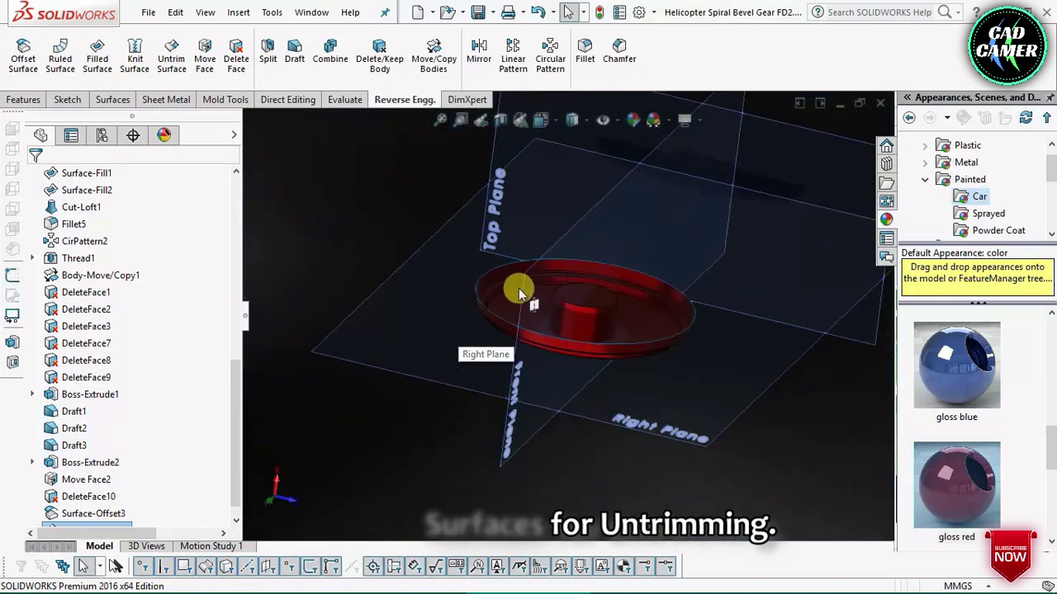
pyautogui.scroll(-3, 518, 290)
pyautogui.moveTo(529, 299)
pyautogui.mouseDown(button='middle')
pyautogui.moveTo(534, 107)
pyautogui.moveTo(515, 201)
pyautogui.moveTo(470, 299)
pyautogui.moveTo(437, 265)
pyautogui.moveTo(459, 283)
pyautogui.moveTo(460, 299)
pyautogui.moveTo(536, 309)
pyautogui.mouseUp(button='middle')
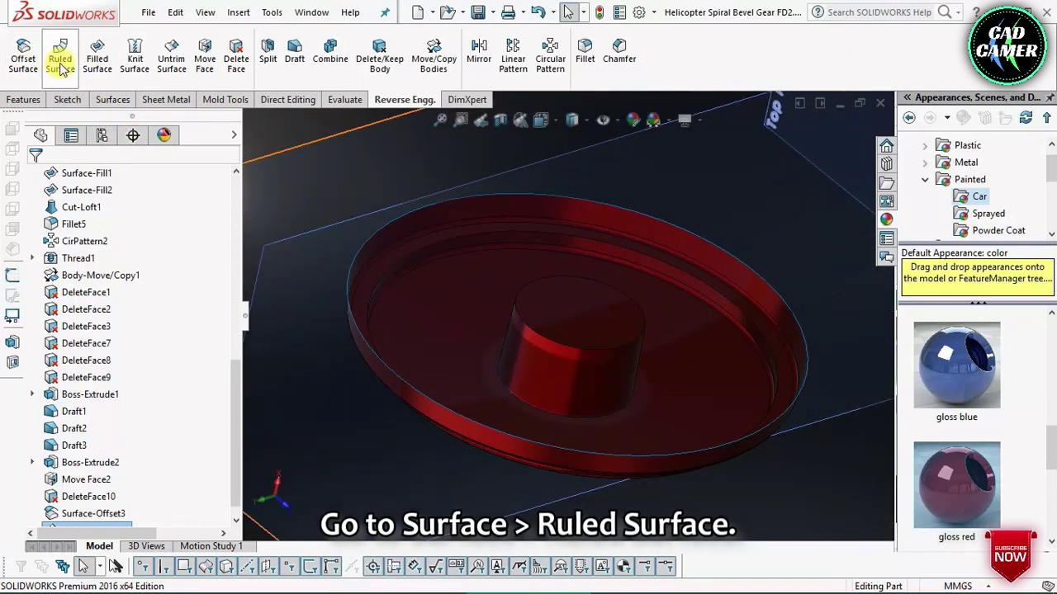
# Build a Ruled Surface on the red disc's outer edge, Normal to Surface, 300 mm distance
pyautogui.click(354, 263)
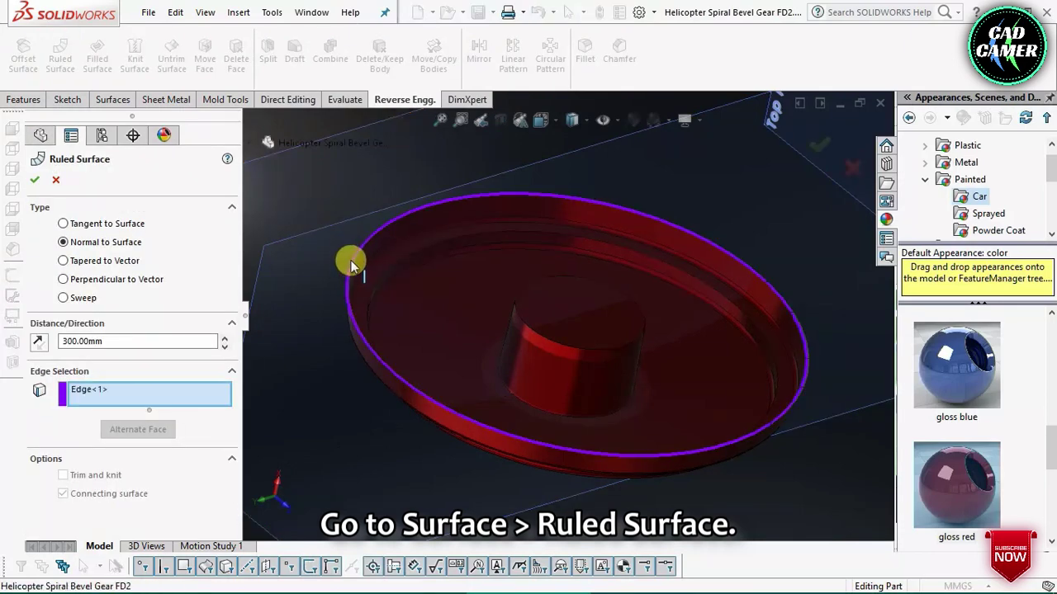
pyautogui.moveTo(348, 262)
pyautogui.mouseDown(button='middle')
pyautogui.moveTo(429, 264)
pyautogui.moveTo(420, 266)
pyautogui.mouseUp(button='middle')
pyautogui.click(126, 242)
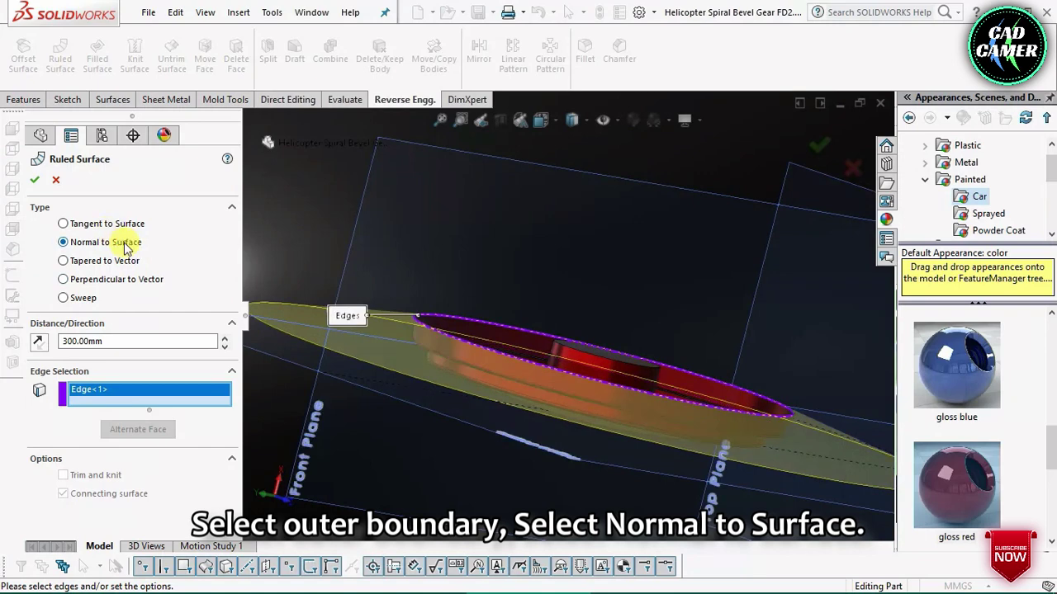
pyautogui.scroll(3, 349, 382)
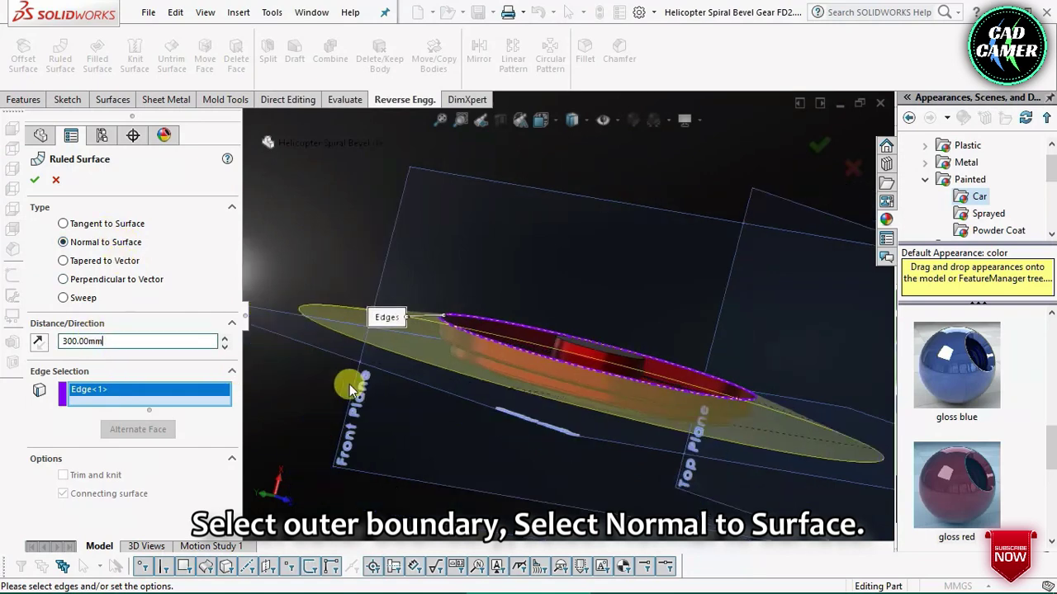
pyautogui.click(162, 346)
pyautogui.moveTo(321, 355)
pyautogui.mouseDown(button='middle')
pyautogui.moveTo(330, 295)
pyautogui.moveTo(294, 389)
pyautogui.moveTo(307, 332)
pyautogui.moveTo(295, 255)
pyautogui.moveTo(278, 328)
pyautogui.mouseUp(button='middle')
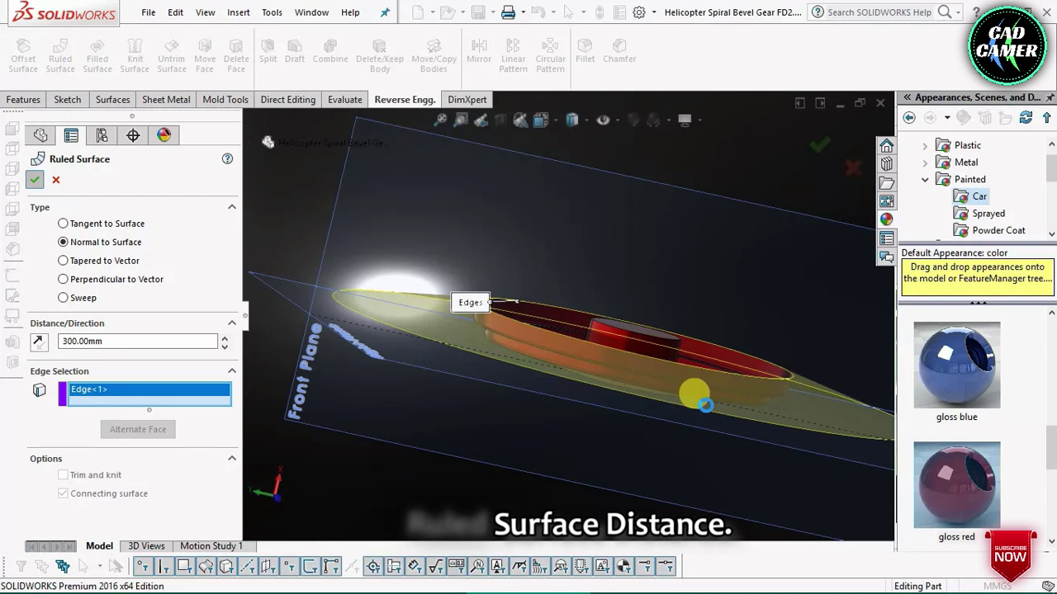
pyautogui.press('Return')
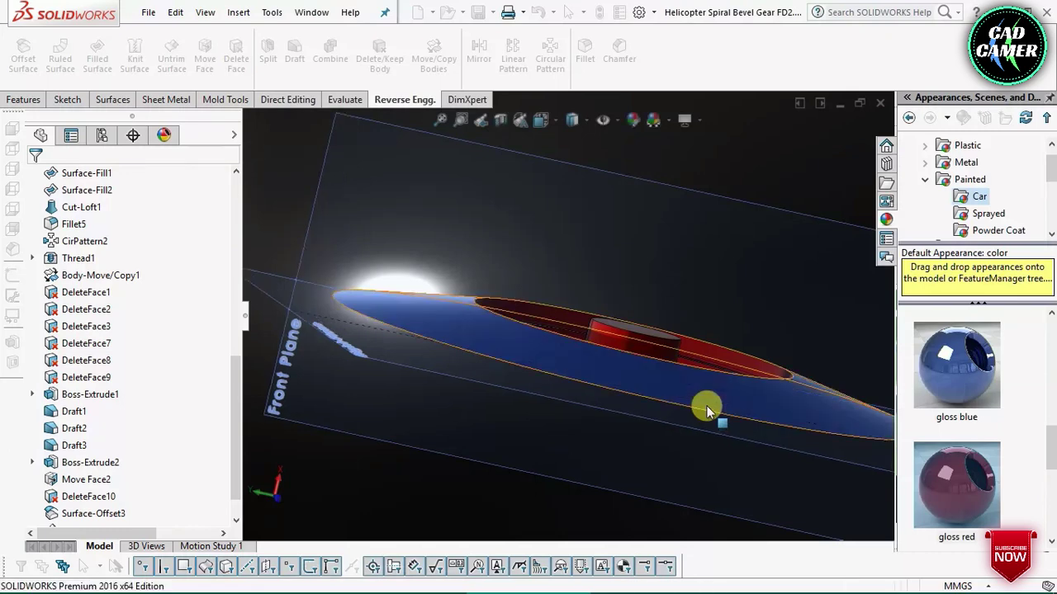
# Apply gloss red to Ruled Surface4 and zoom to fit the whole disc
pyautogui.moveTo(699, 399)
pyautogui.mouseDown(button='middle')
pyautogui.moveTo(620, 339)
pyautogui.moveTo(594, 372)
pyautogui.moveTo(605, 390)
pyautogui.moveTo(749, 371)
pyautogui.mouseUp(button='middle')
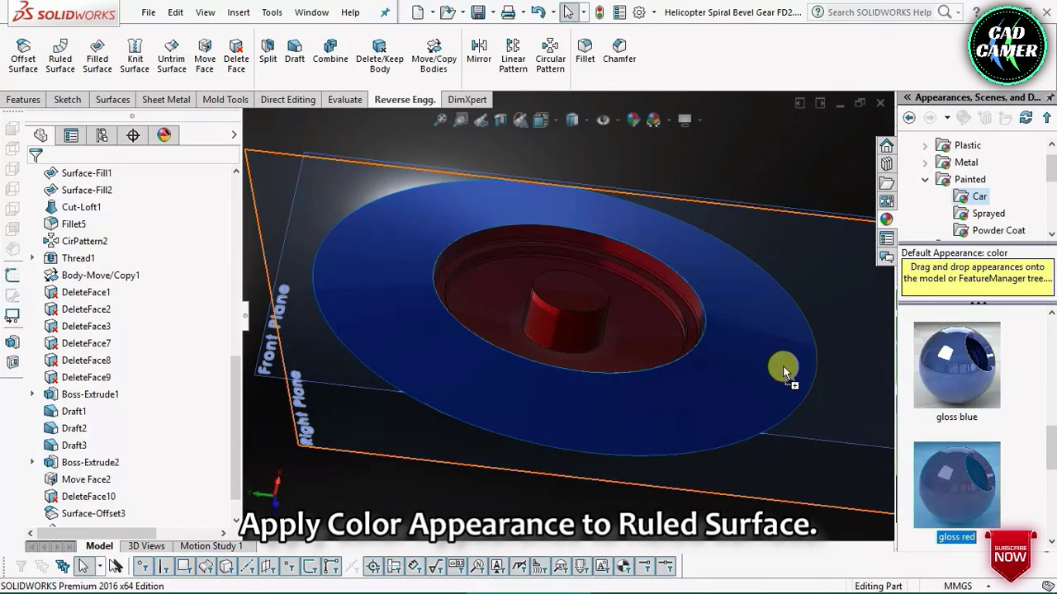
pyautogui.click(758, 376)
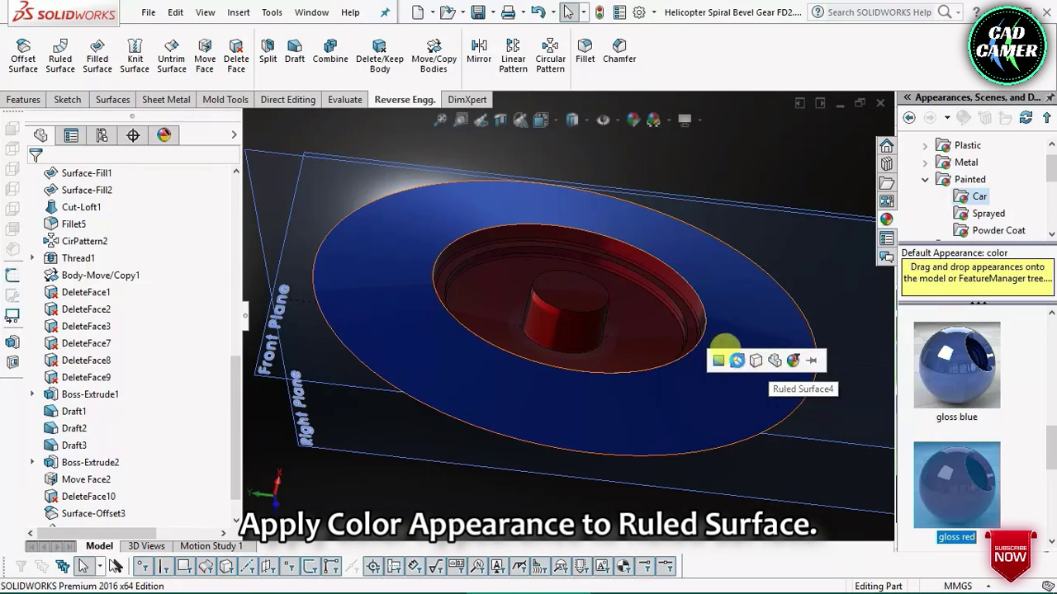
pyautogui.click(736, 361)
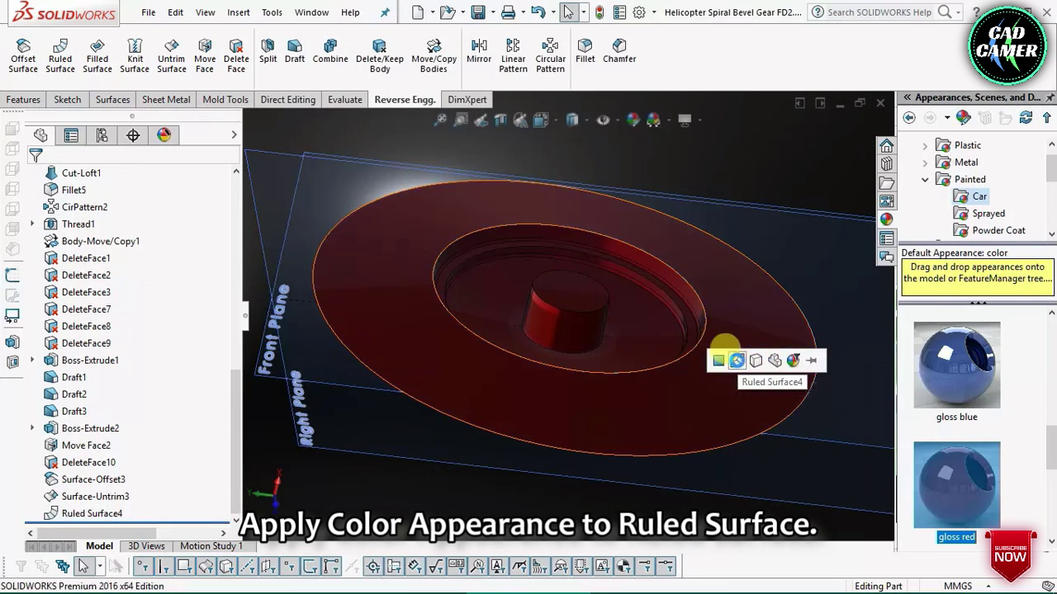
pyautogui.moveTo(695, 501)
pyautogui.mouseDown(button='middle')
pyautogui.moveTo(684, 460)
pyautogui.moveTo(556, 285)
pyautogui.mouseUp(button='middle')
pyautogui.press('f')
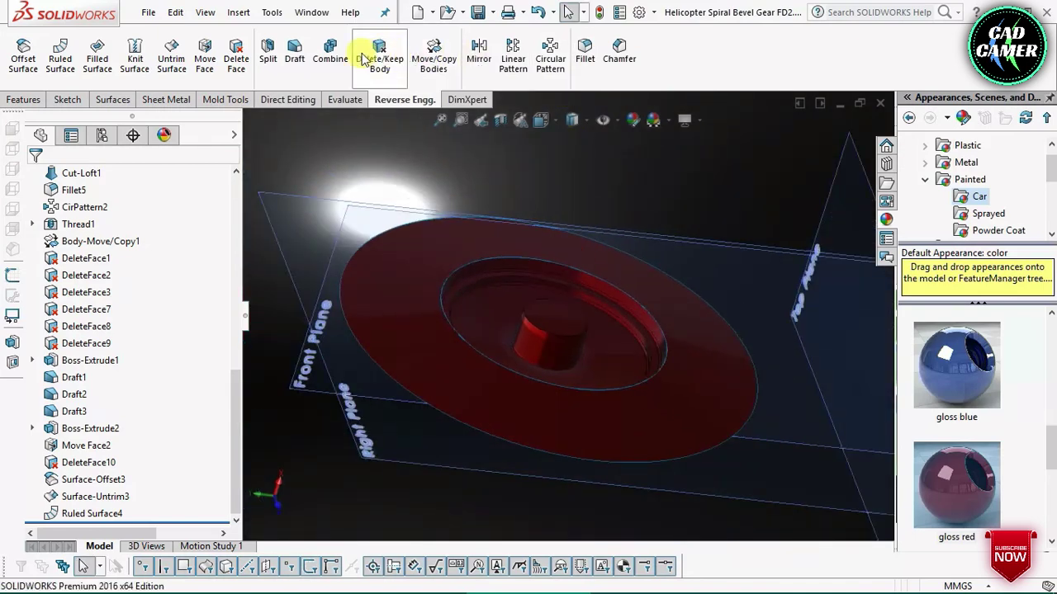
# Knit Ruled Surface4 and Surface-Untrim3 into Surface-Knit2 with Merge entities checked
pyautogui.click(134, 54)
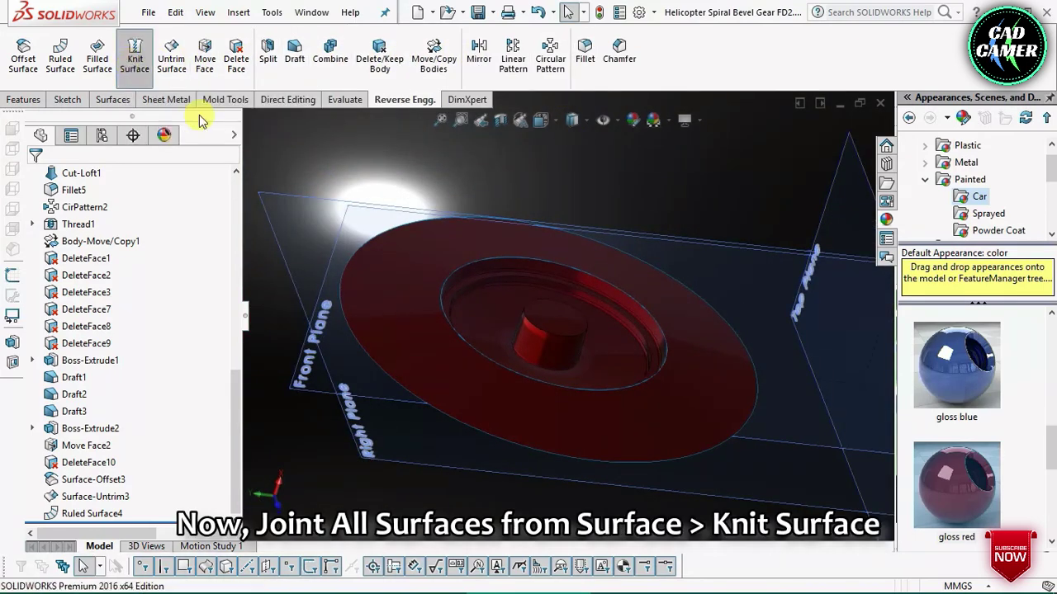
pyautogui.click(462, 368)
pyautogui.scroll(-3, 507, 316)
pyautogui.click(507, 317)
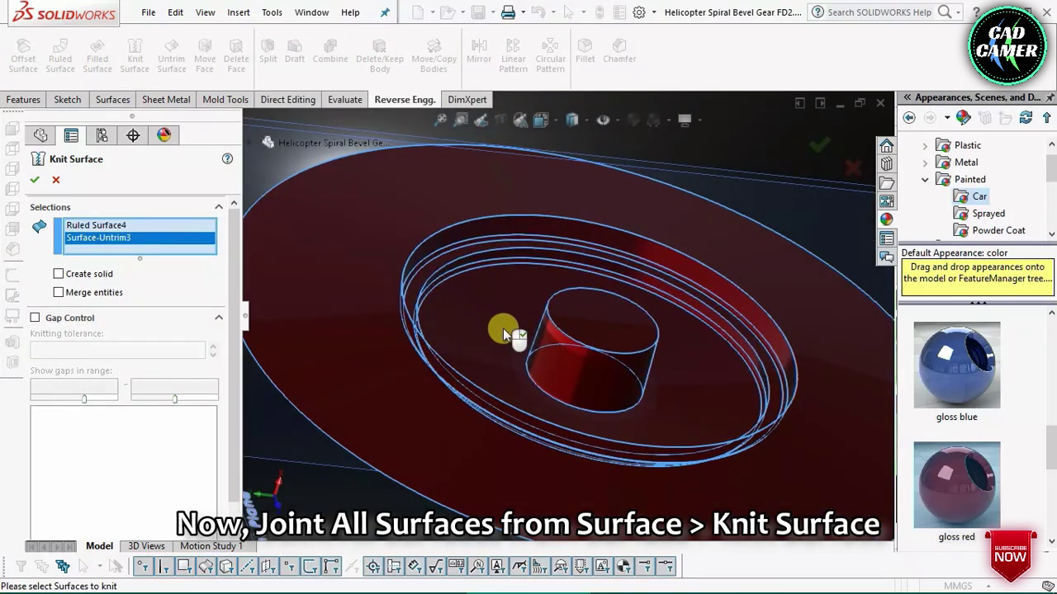
pyautogui.click(563, 318)
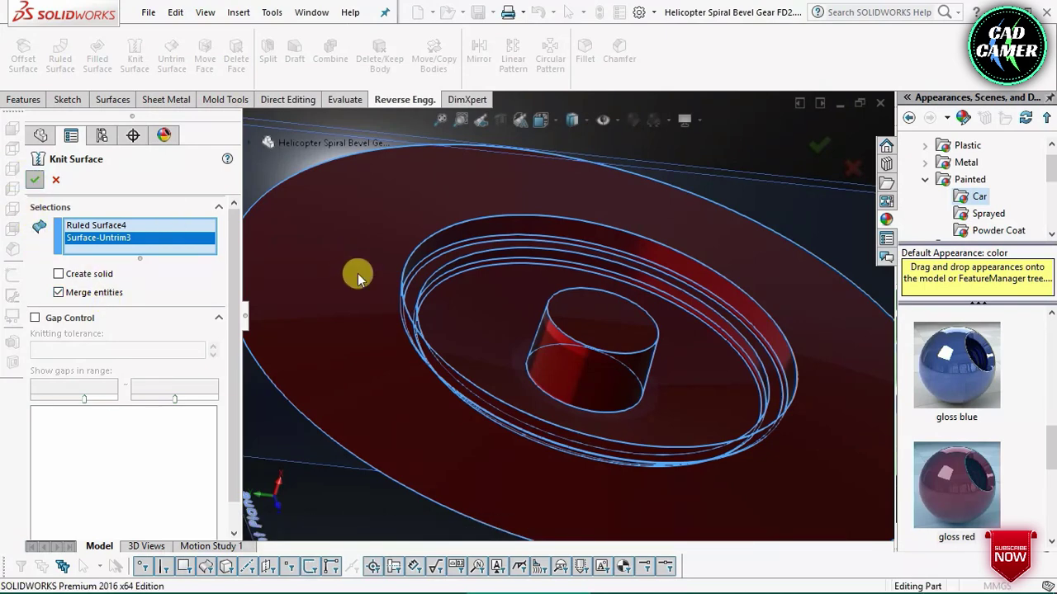
pyautogui.press('Return')
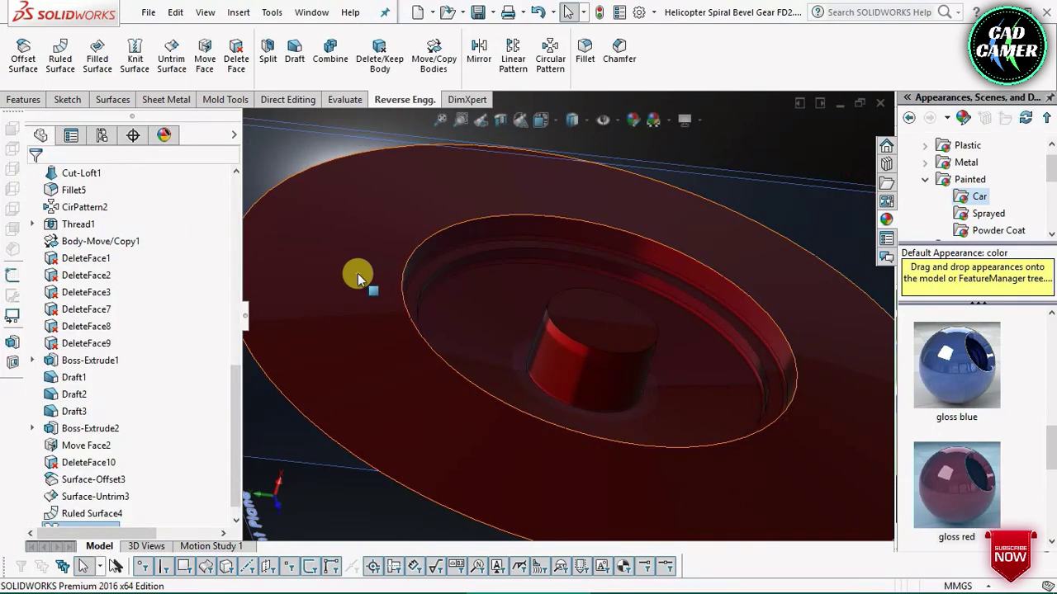
pyautogui.scroll(5, 358, 273)
# Hide all reference planes in the view
pyautogui.moveTo(537, 283); pyautogui.dragTo(433, 303, button='middle')
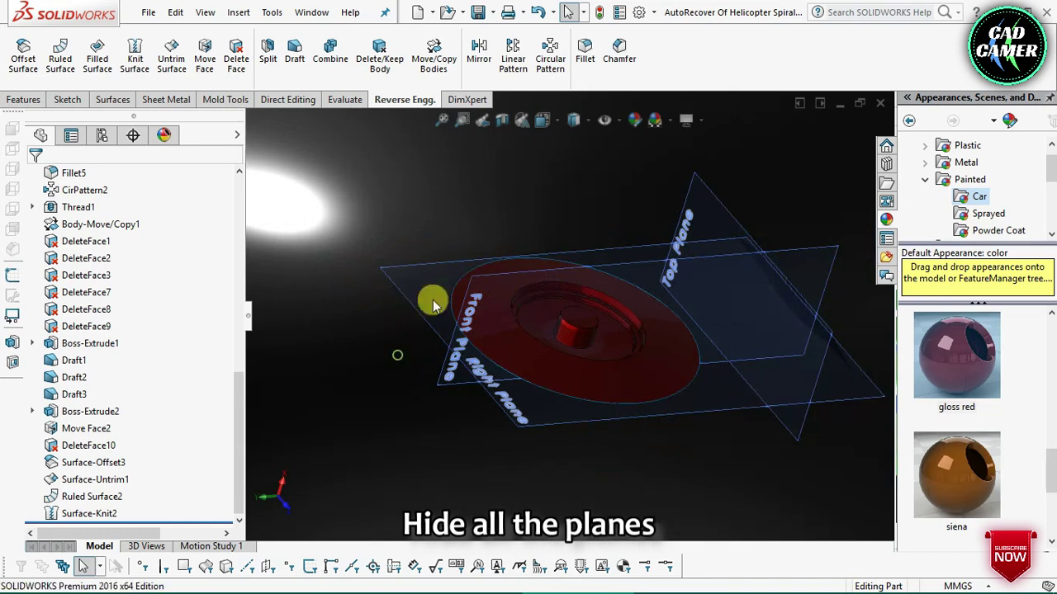
pyautogui.click(621, 123)
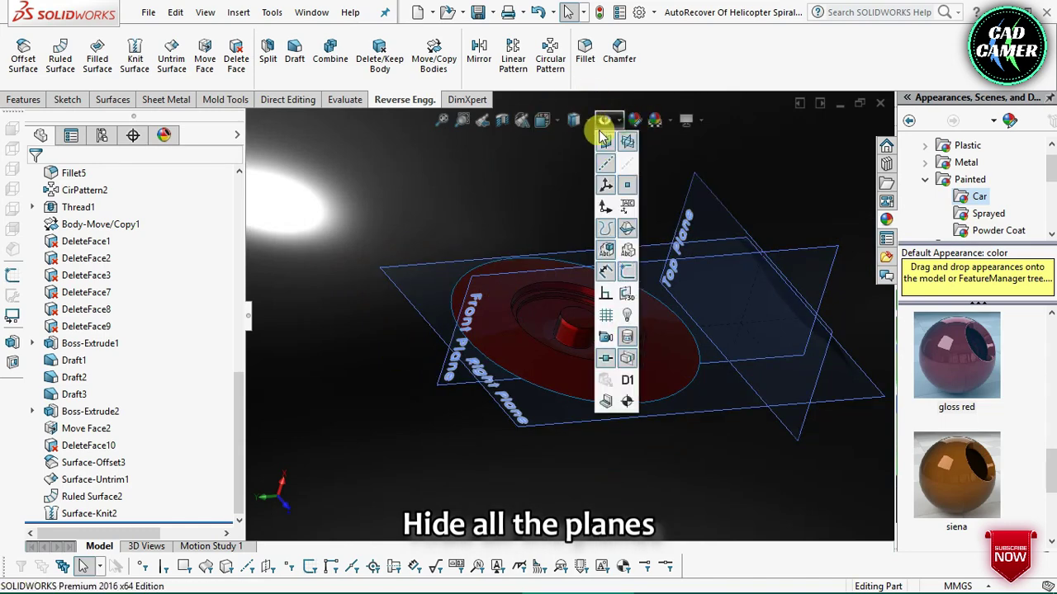
pyautogui.click(599, 140)
pyautogui.moveTo(484, 358)
pyautogui.mouseDown(button='middle')
pyautogui.moveTo(505, 298)
pyautogui.moveTo(479, 271)
pyautogui.moveTo(478, 309)
pyautogui.moveTo(641, 255)
pyautogui.mouseUp(button='middle')
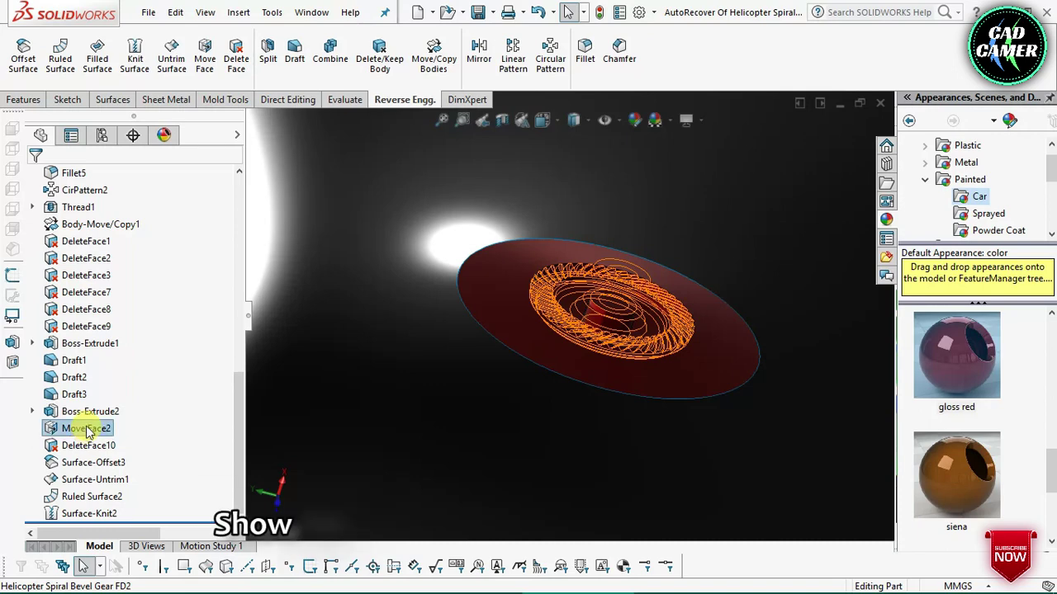
# Show the Move Face2 gear body and the Boss-Extrude2 cylinder block bodies
pyautogui.rightClick(88, 432)
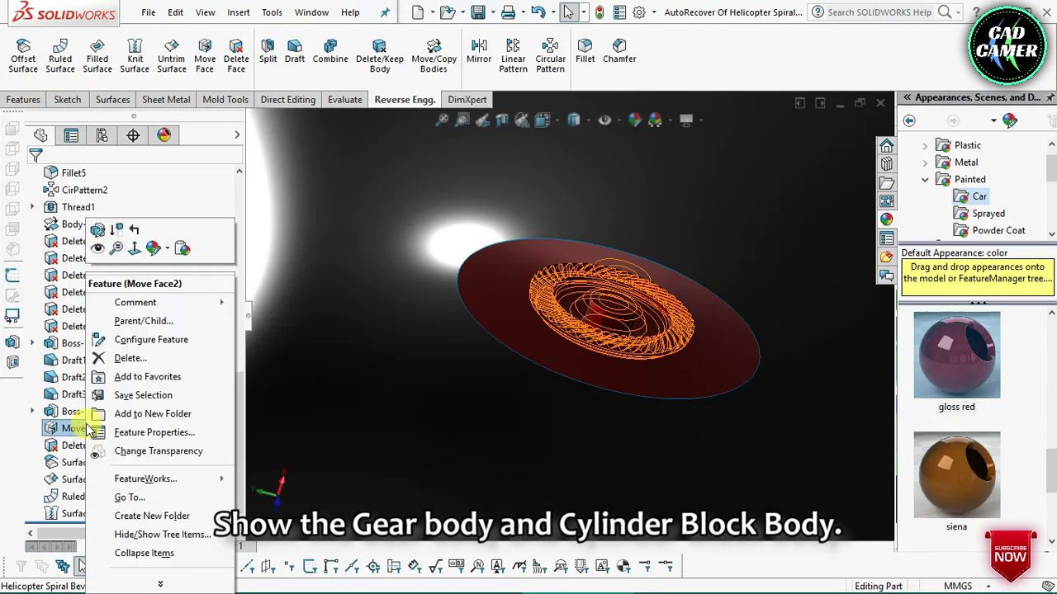
pyautogui.click(98, 249)
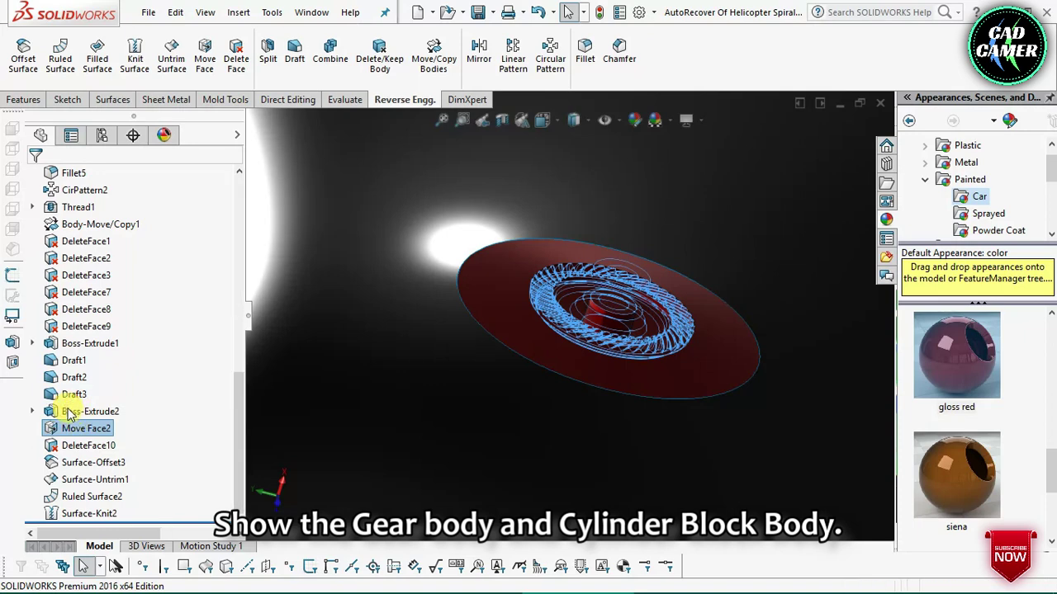
pyautogui.rightClick(69, 413)
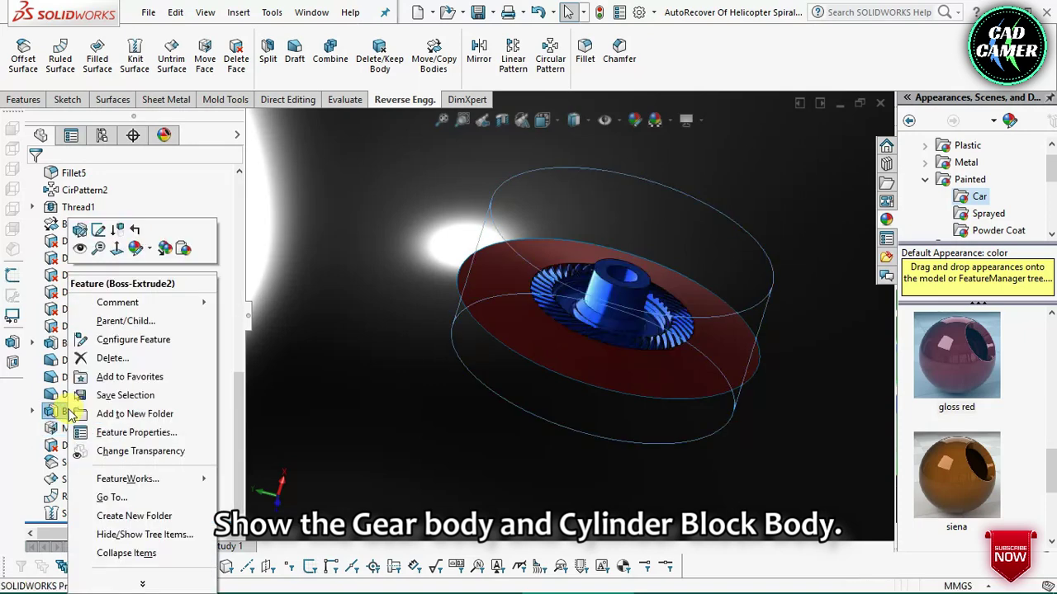
pyautogui.click(79, 248)
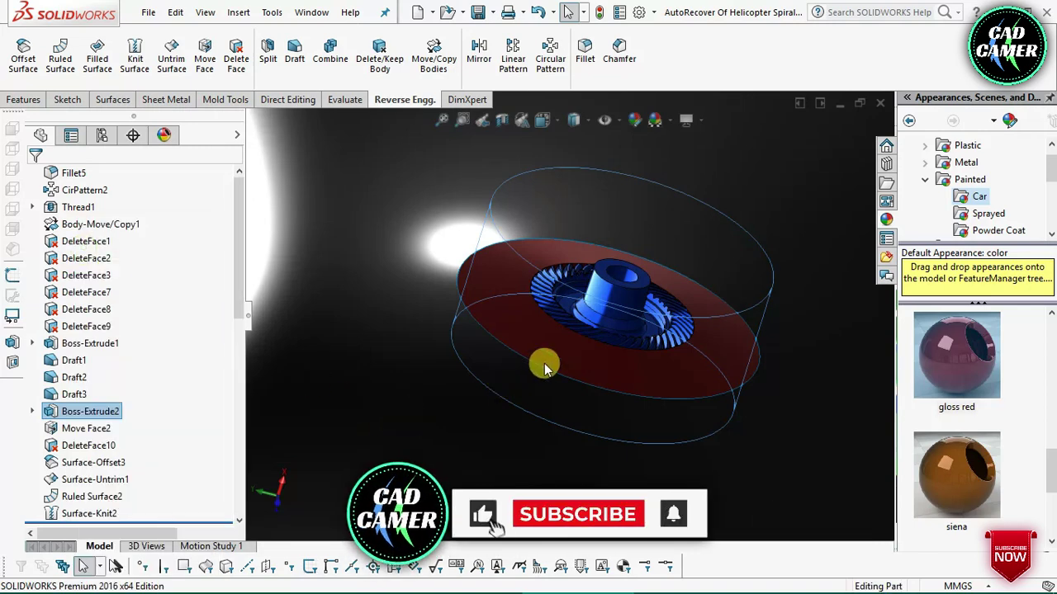
pyautogui.press('Escape')
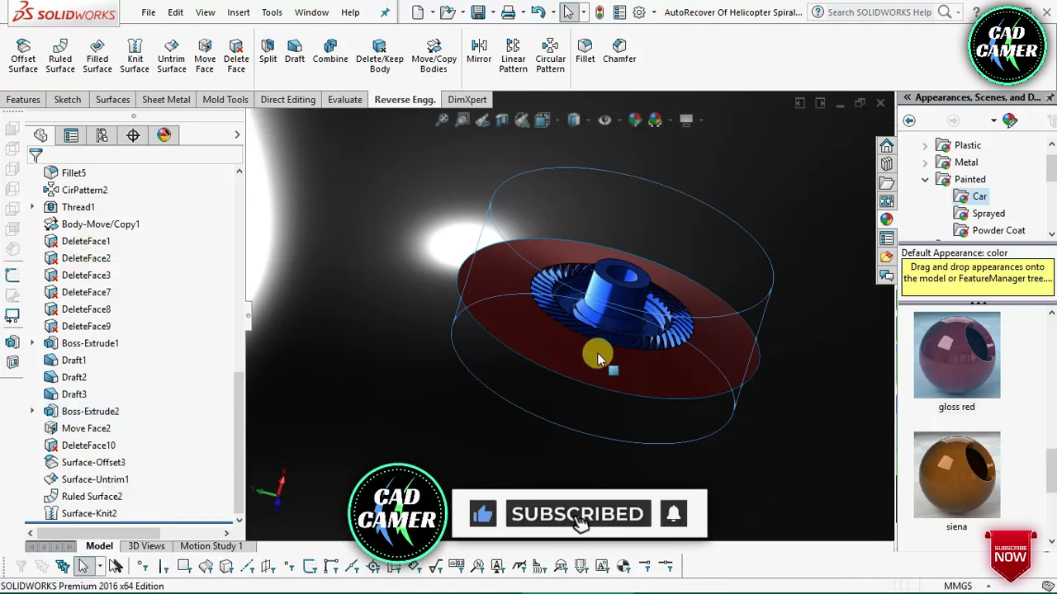
pyautogui.scroll(-2, 597, 352)
pyautogui.scroll(-3, 602, 330)
# Fit the whole gear, ring and cylinder in view and turn View Planes back on
pyautogui.scroll(-3, 602, 306)
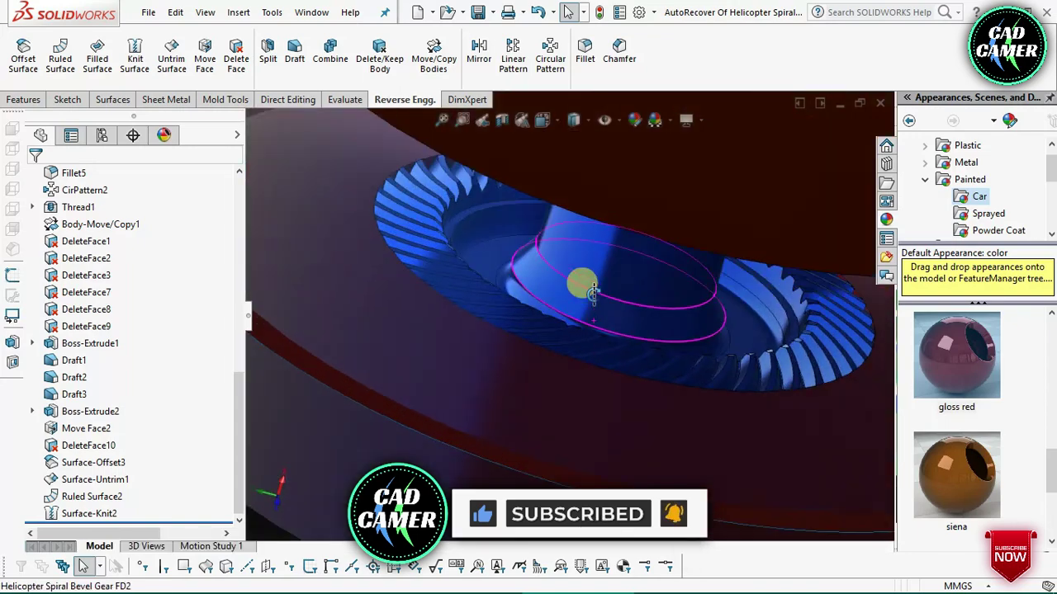
pyautogui.scroll(-3, 580, 283)
pyautogui.moveTo(576, 266)
pyautogui.mouseDown(button='middle')
pyautogui.moveTo(547, 267)
pyautogui.moveTo(558, 294)
pyautogui.moveTo(581, 257)
pyautogui.moveTo(559, 201)
pyautogui.moveTo(561, 232)
pyautogui.moveTo(585, 264)
pyautogui.moveTo(568, 290)
pyautogui.moveTo(570, 237)
pyautogui.moveTo(531, 208)
pyautogui.moveTo(572, 267)
pyautogui.moveTo(556, 283)
pyautogui.moveTo(540, 275)
pyautogui.moveTo(550, 240)
pyautogui.moveTo(578, 297)
pyautogui.moveTo(562, 265)
pyautogui.moveTo(573, 288)
pyautogui.moveTo(630, 253)
pyautogui.moveTo(522, 307)
pyautogui.moveTo(520, 280)
pyautogui.moveTo(507, 291)
pyautogui.moveTo(515, 300)
pyautogui.moveTo(532, 293)
pyautogui.moveTo(503, 299)
pyautogui.moveTo(462, 279)
pyautogui.moveTo(420, 306)
pyautogui.moveTo(437, 288)
pyautogui.moveTo(437, 264)
pyautogui.moveTo(445, 303)
pyautogui.moveTo(448, 259)
pyautogui.moveTo(406, 224)
pyautogui.moveTo(412, 319)
pyautogui.mouseUp(button='middle')
pyautogui.press('f')
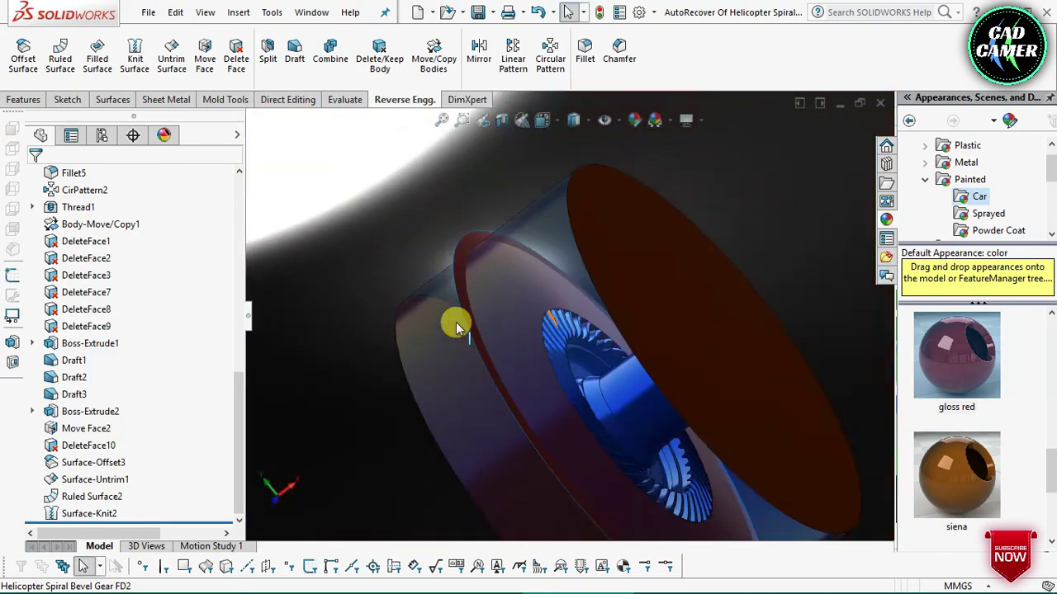
pyautogui.scroll(-2, 607, 321)
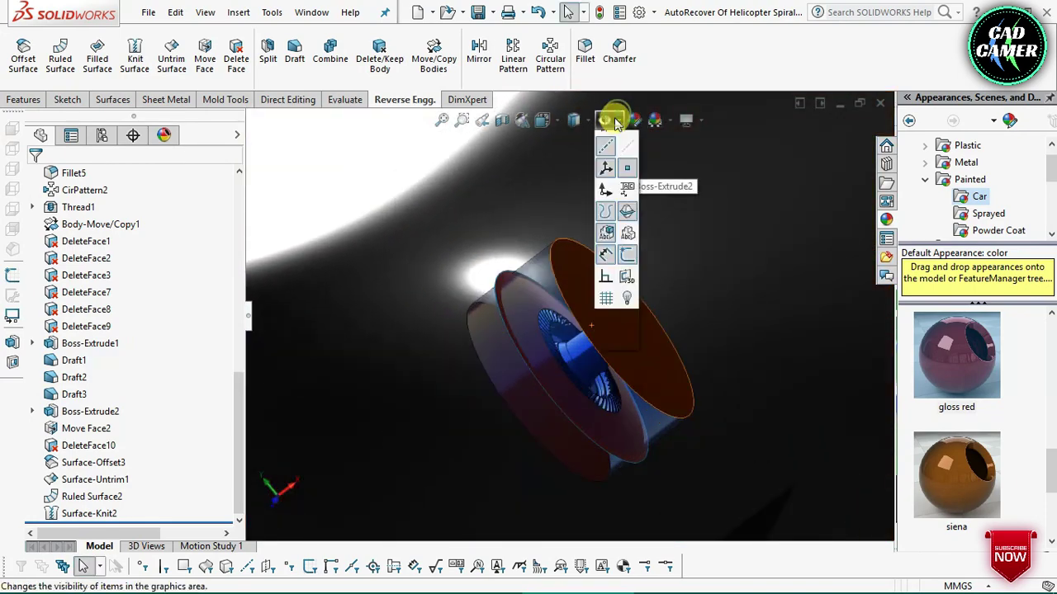
pyautogui.click(608, 142)
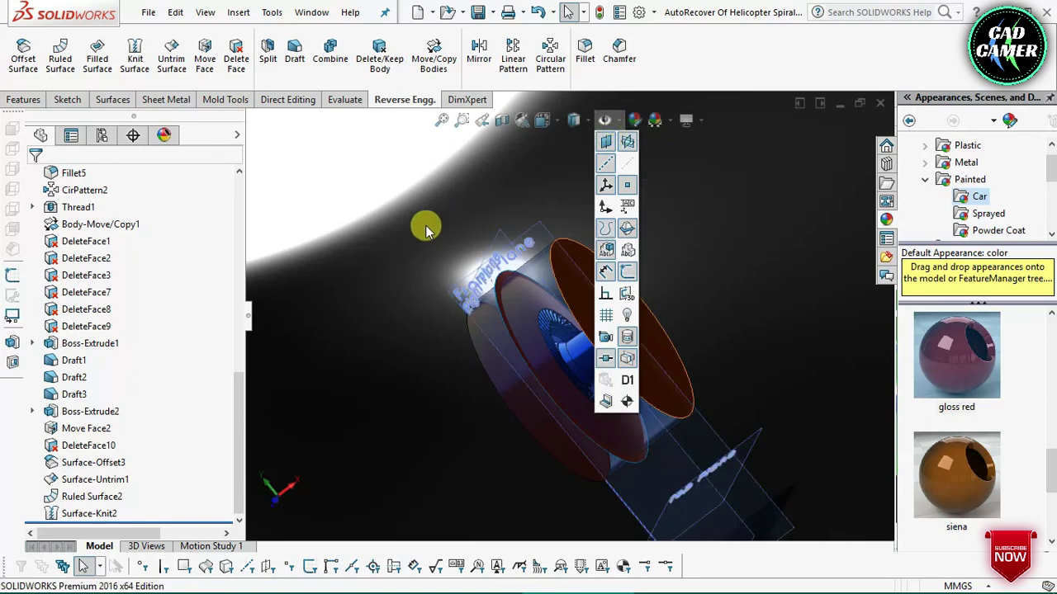
# Start a new sketch, Sketch7, on the Front Plane
pyautogui.click(512, 256)
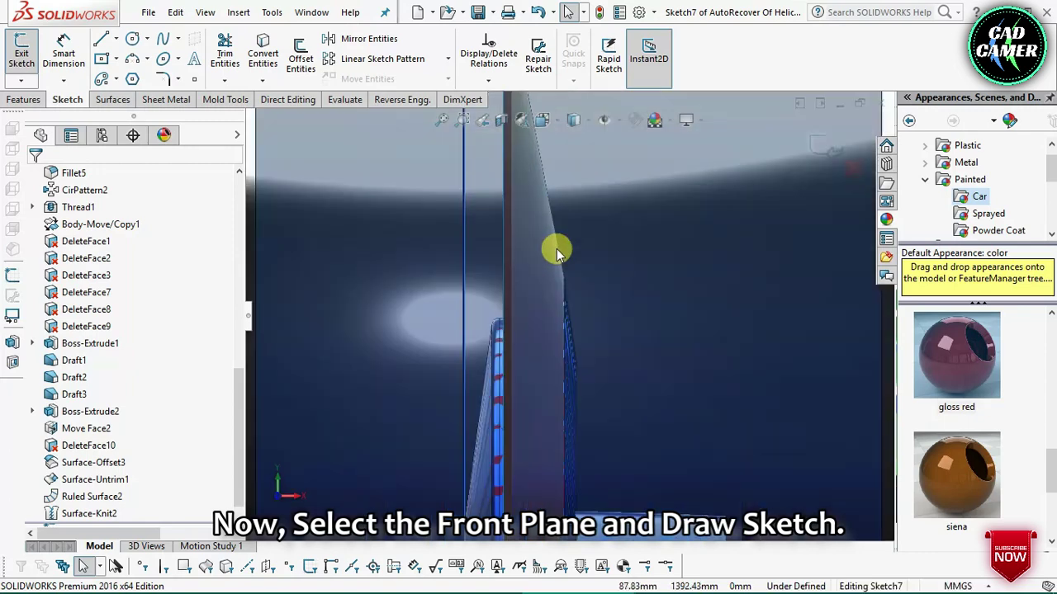
pyautogui.moveTo(558, 327); pyautogui.dragTo(567, 299, button='middle')
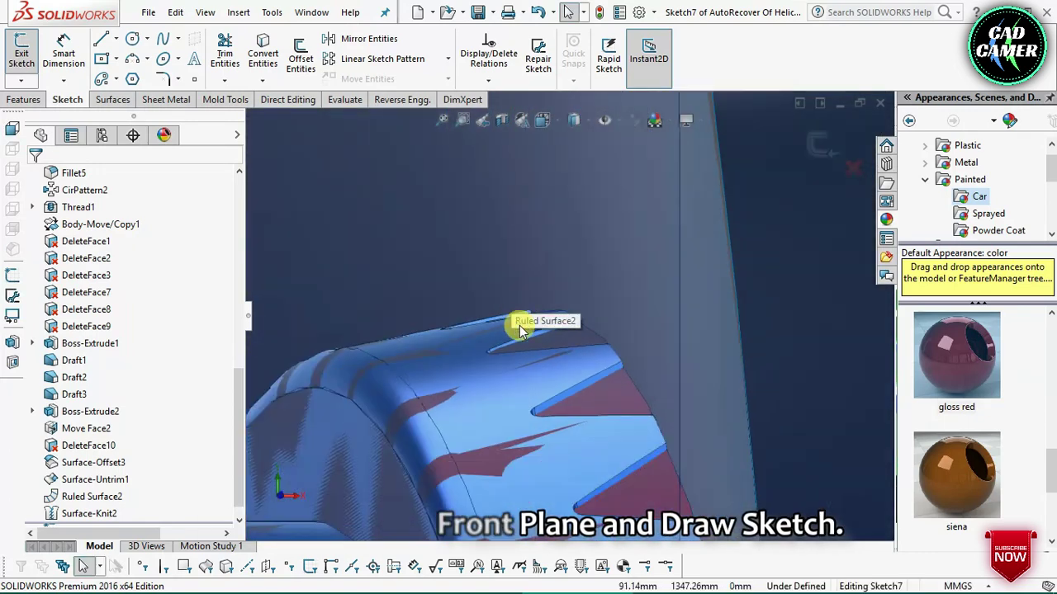
pyautogui.moveTo(567, 298); pyautogui.dragTo(544, 364, button='middle')
pyautogui.scroll(5, 559, 430)
pyautogui.scroll(3, 566, 413)
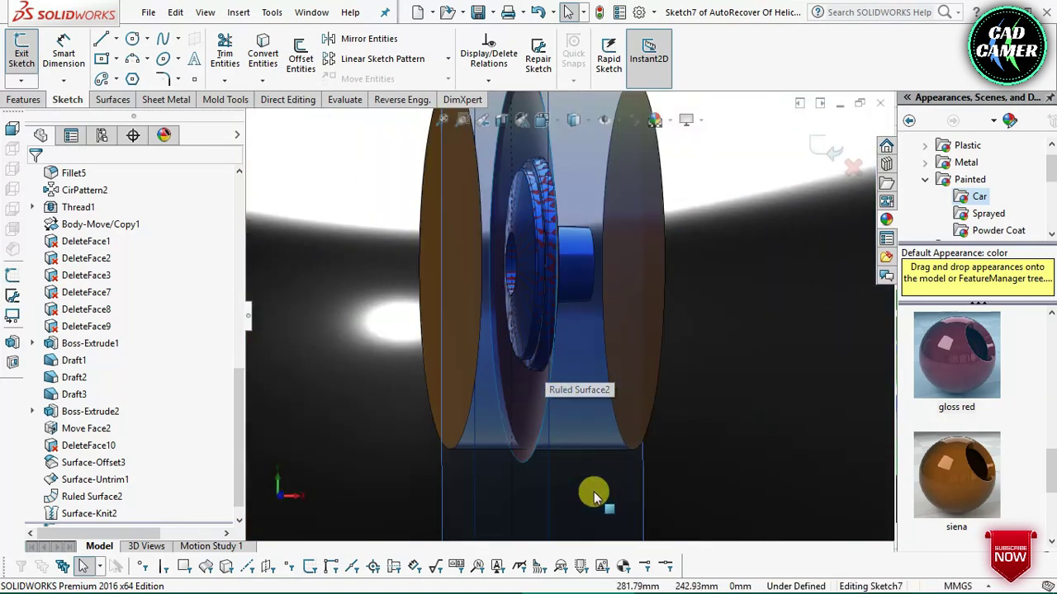
pyautogui.scroll(-3, 541, 345)
pyautogui.scroll(-2, 465, 253)
pyautogui.scroll(-2, 507, 285)
pyautogui.scroll(-2, 537, 345)
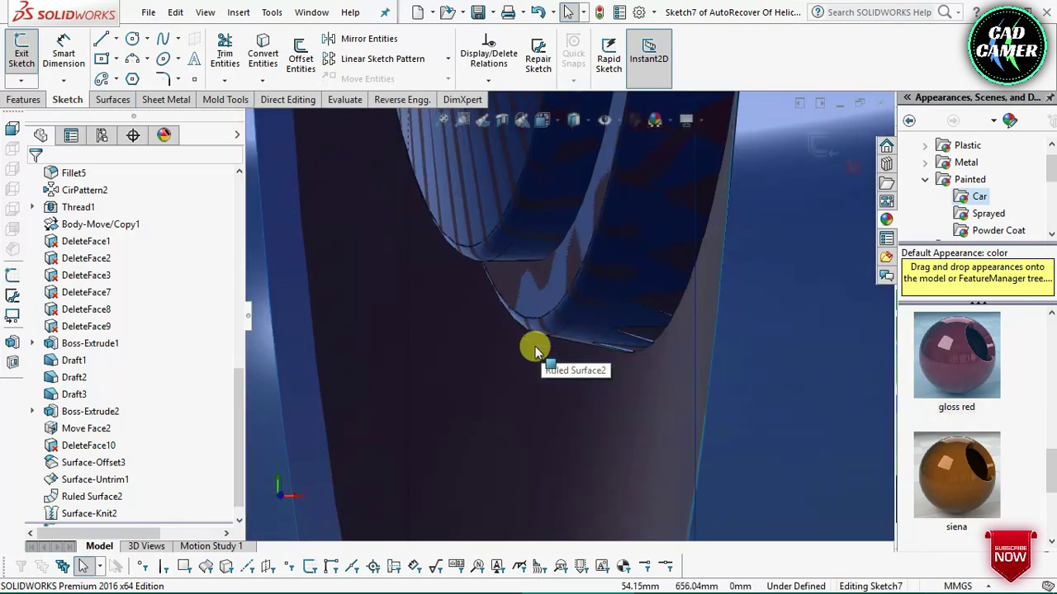
# Launch Convert Entities' Intersection Curve with the gear rim edge in view
pyautogui.moveTo(538, 345); pyautogui.dragTo(531, 247, button='middle')
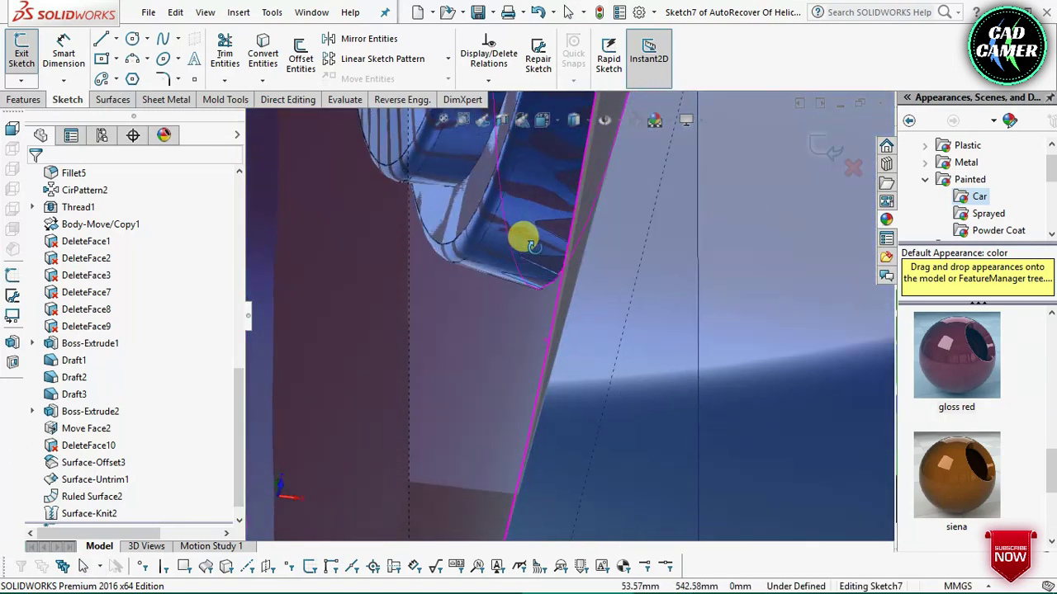
pyautogui.click(262, 81)
pyautogui.click(276, 116)
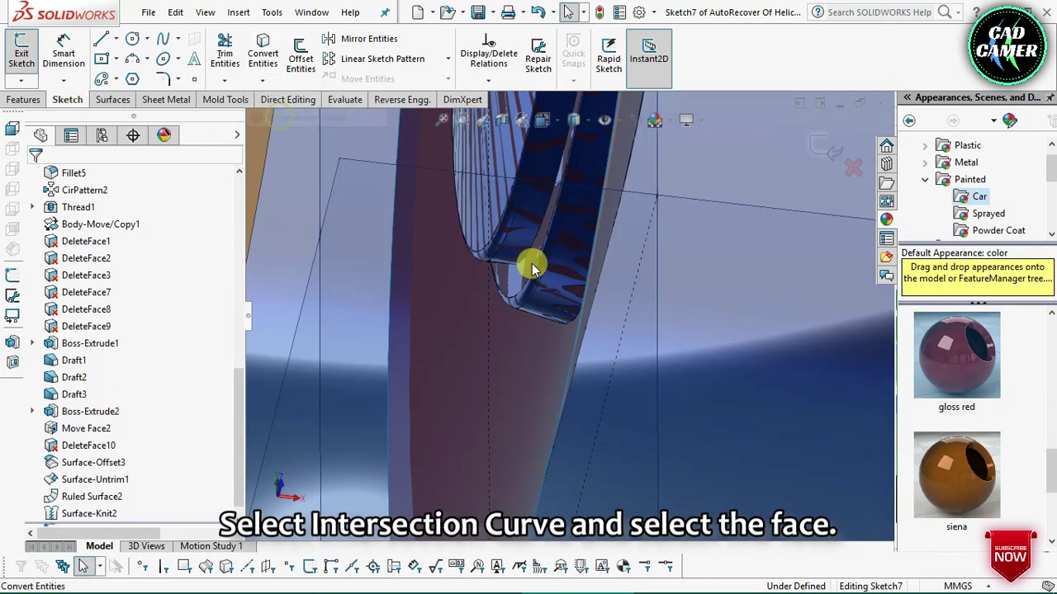
# Select the gear face to intersect with the Front Plane, viewing it normal-to
pyautogui.click(571, 318)
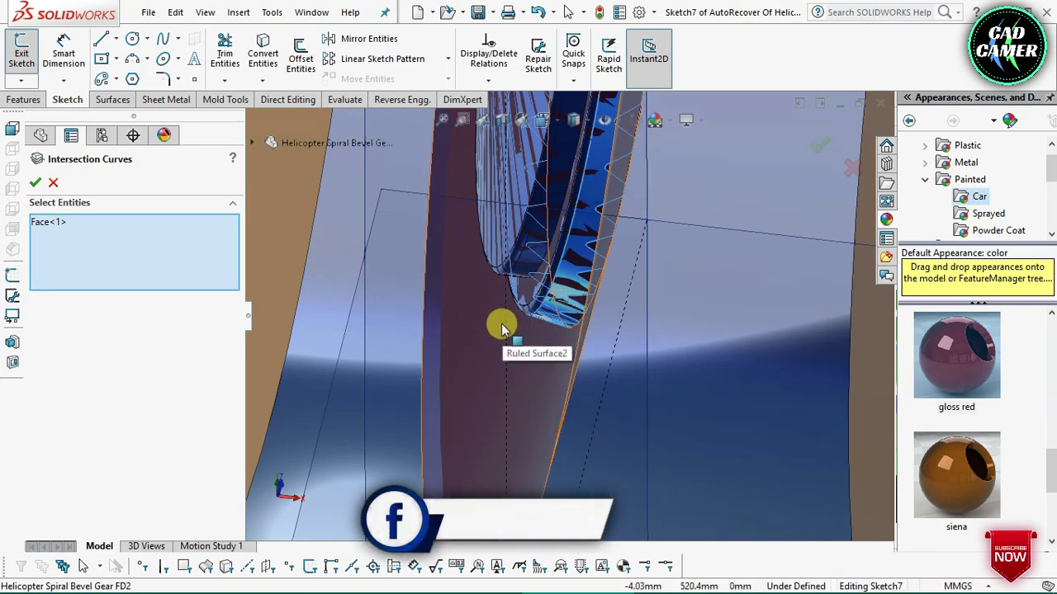
pyautogui.scroll(-2, 583, 290)
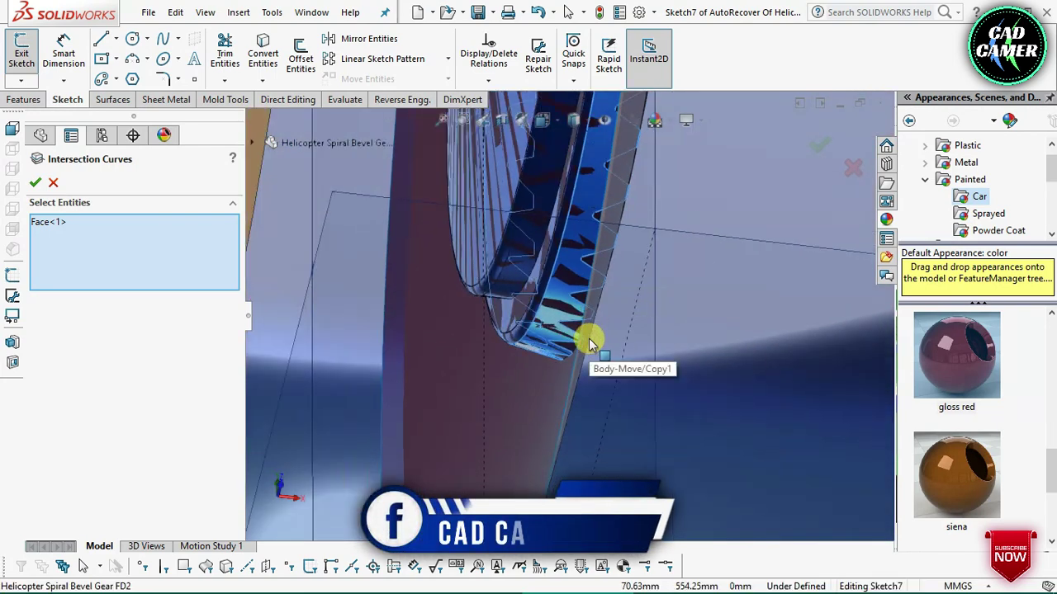
pyautogui.moveTo(584, 290)
pyautogui.mouseDown(button='middle')
pyautogui.moveTo(586, 330)
pyautogui.moveTo(562, 322)
pyautogui.mouseUp(button='middle')
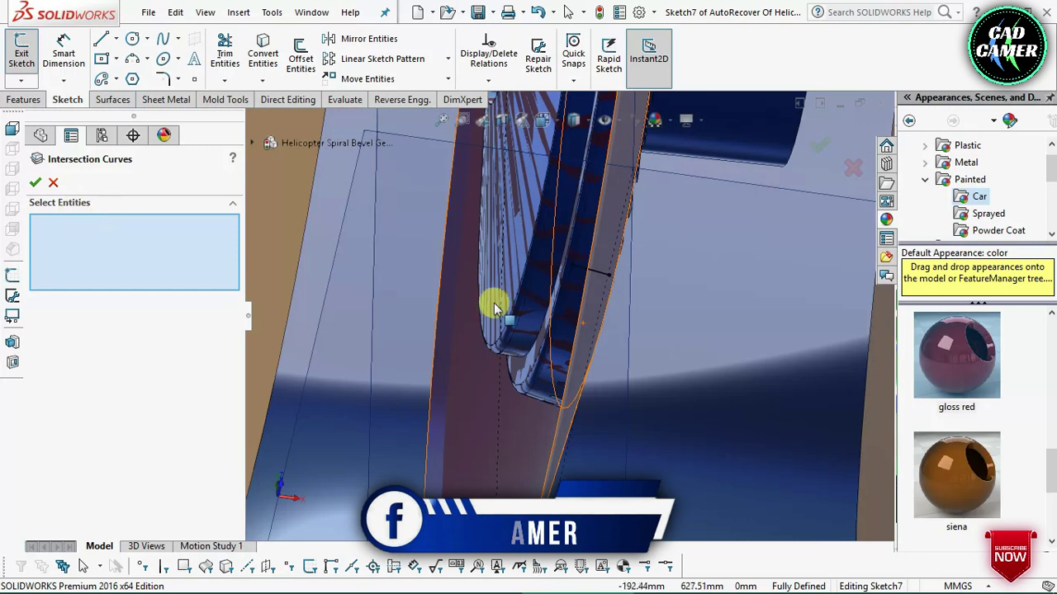
pyautogui.moveTo(494, 308)
pyautogui.mouseDown(button='middle')
pyautogui.moveTo(578, 272)
pyautogui.moveTo(560, 388)
pyautogui.mouseUp(button='middle')
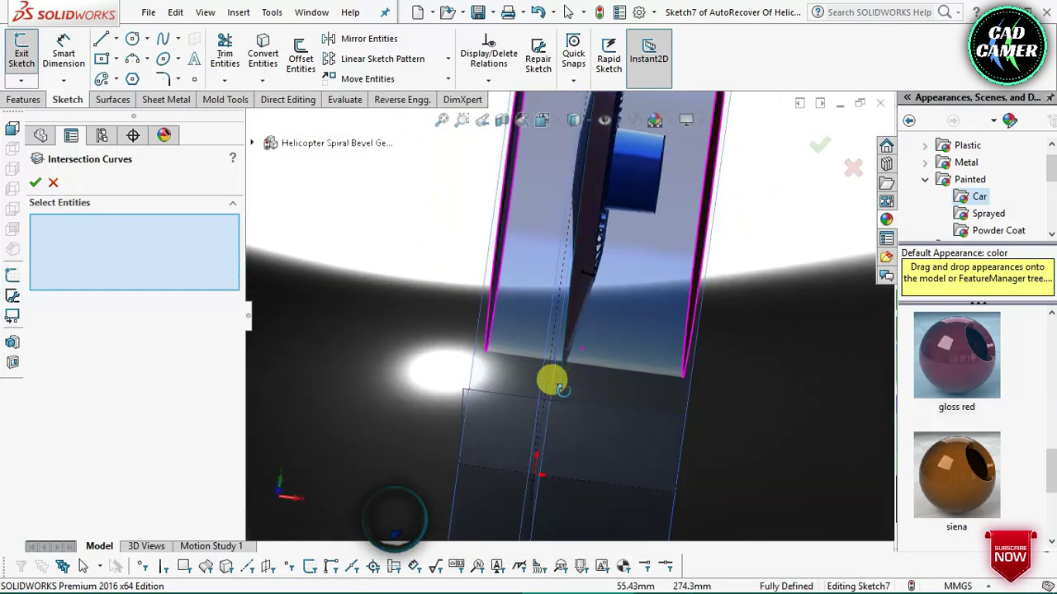
pyautogui.hotkey('ctrl', '8')
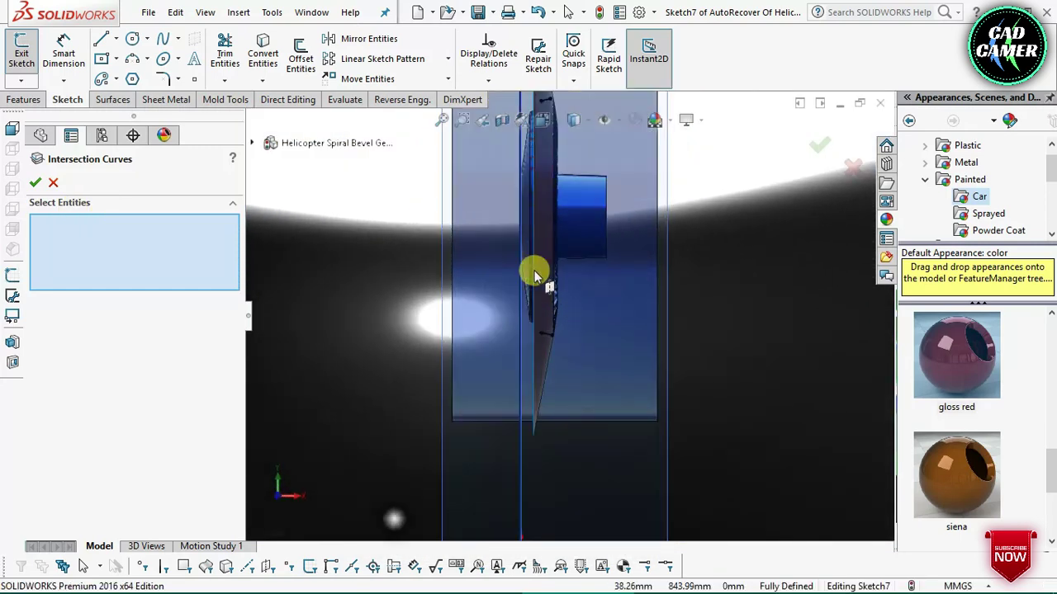
pyautogui.scroll(-3, 559, 113)
pyautogui.moveTo(559, 113)
pyautogui.mouseDown(button='middle')
pyautogui.moveTo(521, 198)
pyautogui.moveTo(530, 187)
pyautogui.mouseUp(button='middle')
pyautogui.hotkey('ctrl', '8')
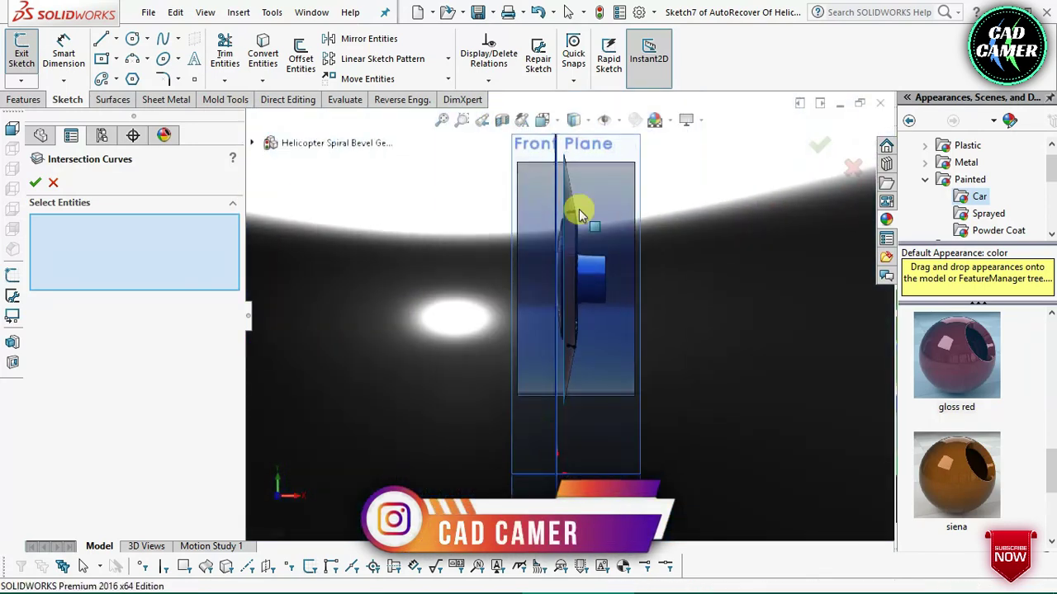
pyautogui.scroll(-2, 578, 219)
pyautogui.scroll(-2, 625, 334)
pyautogui.scroll(-2, 608, 319)
pyautogui.scroll(-2, 594, 314)
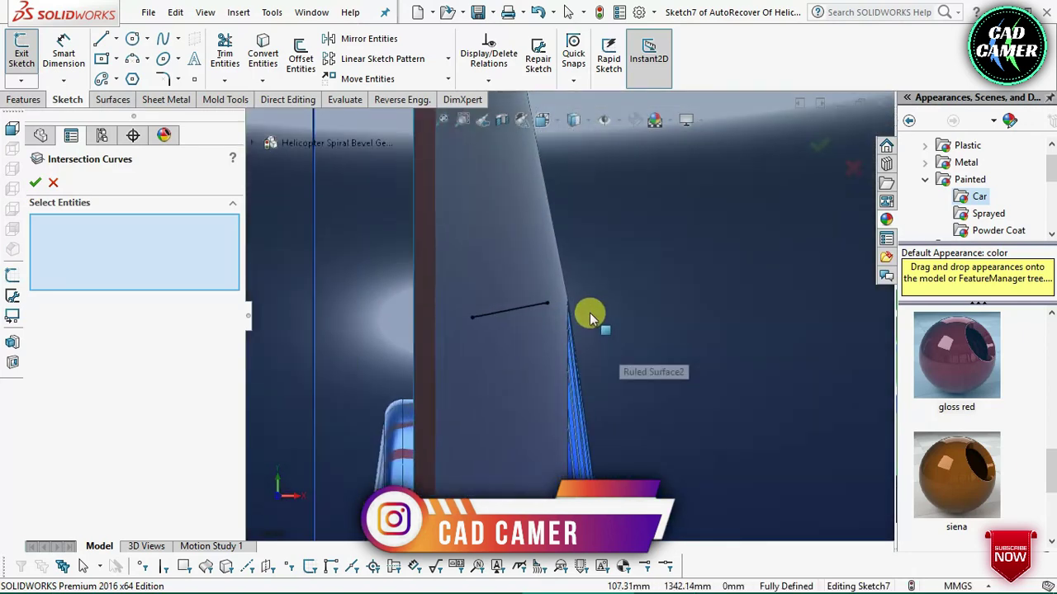
pyautogui.scroll(-2, 573, 306)
pyautogui.scroll(-2, 545, 301)
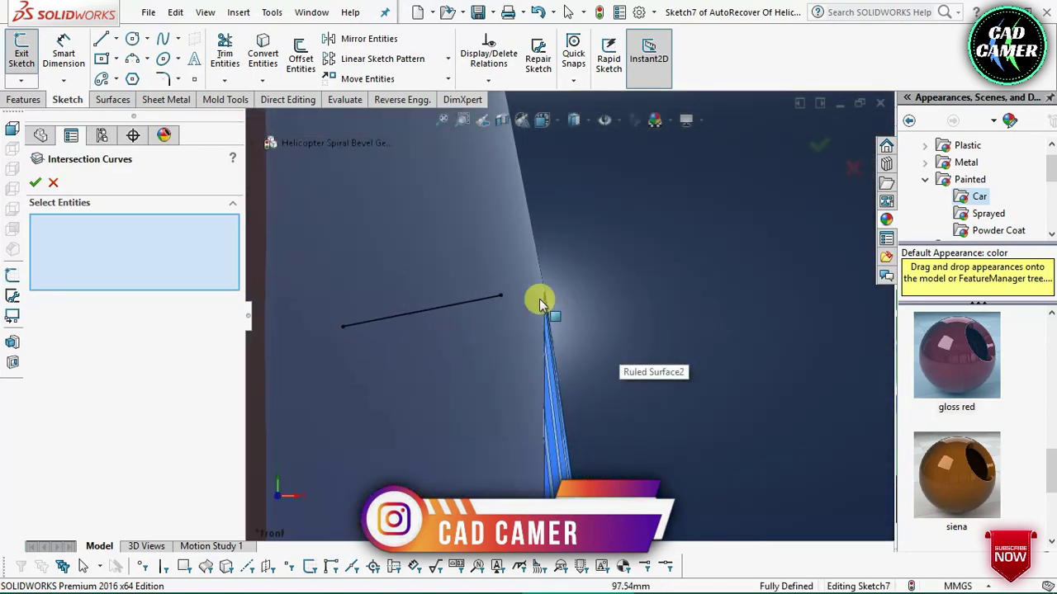
# Confirm the intersection curve, then view Boss-Extrude2 head-on and angle toward the thin surface
pyautogui.click(36, 183)
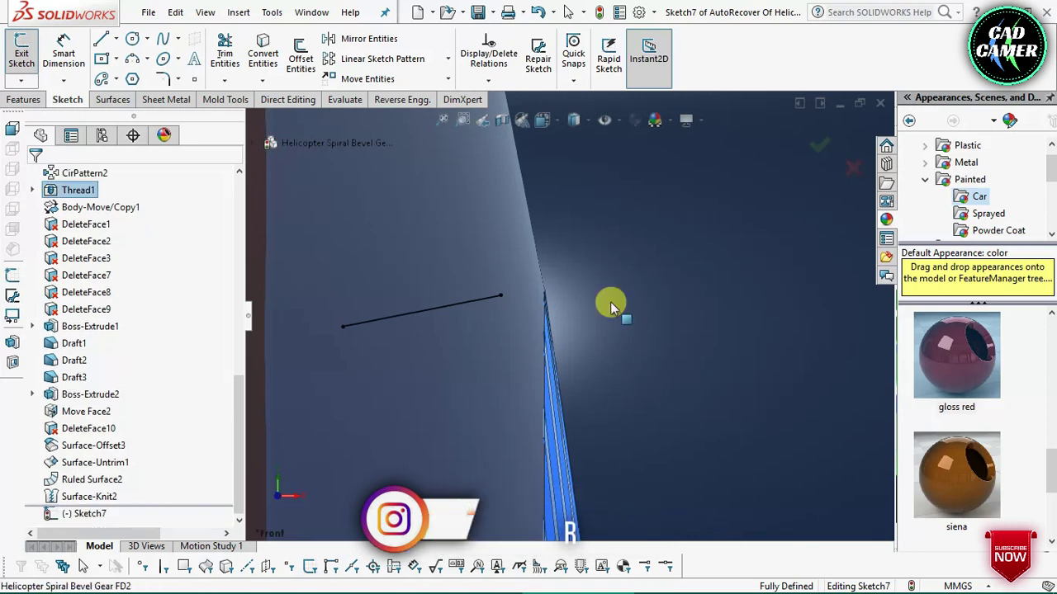
pyautogui.click(665, 339)
pyautogui.hotkey('ctrl', '8')
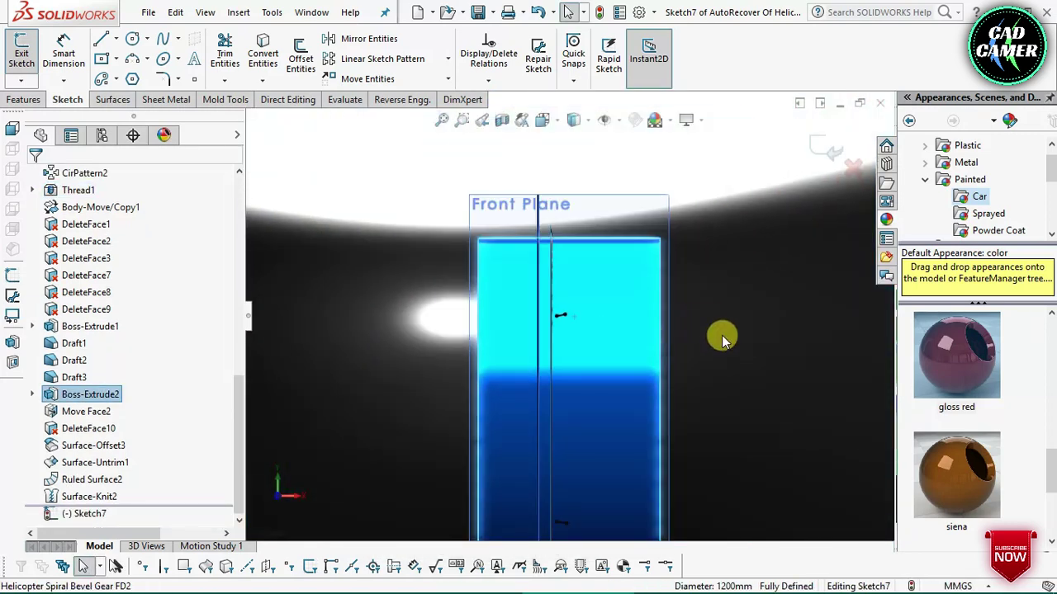
pyautogui.click(722, 338)
pyautogui.moveTo(741, 346); pyautogui.dragTo(594, 323, button='middle')
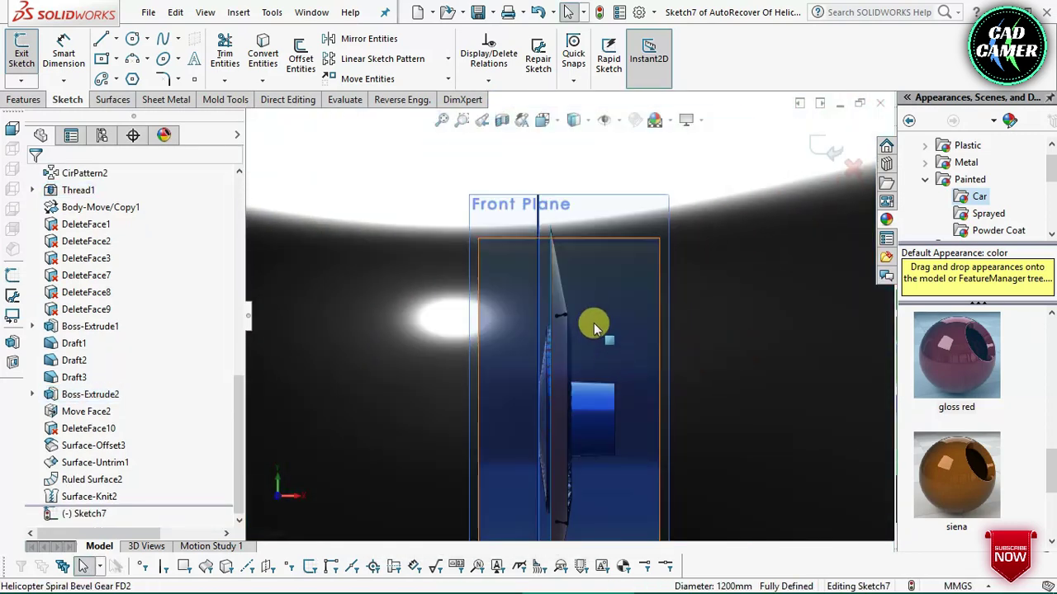
pyautogui.scroll(-3, 566, 309)
pyautogui.scroll(-3, 551, 340)
pyautogui.scroll(-2, 545, 345)
pyautogui.scroll(-1, 529, 330)
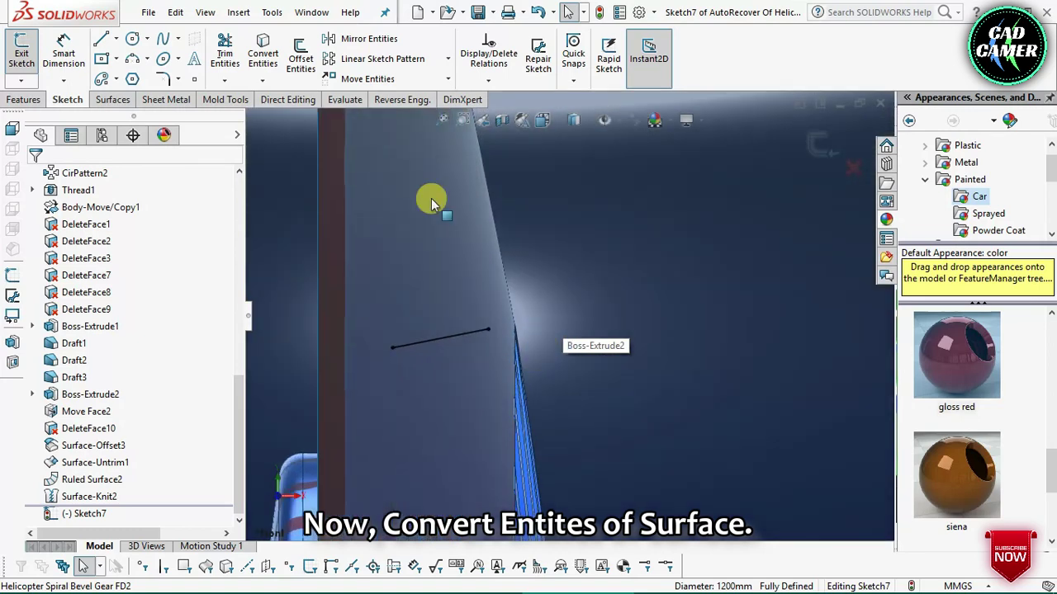
# Convert the thin surface's silhouette edge into a Sketch7 line
pyautogui.click(274, 58)
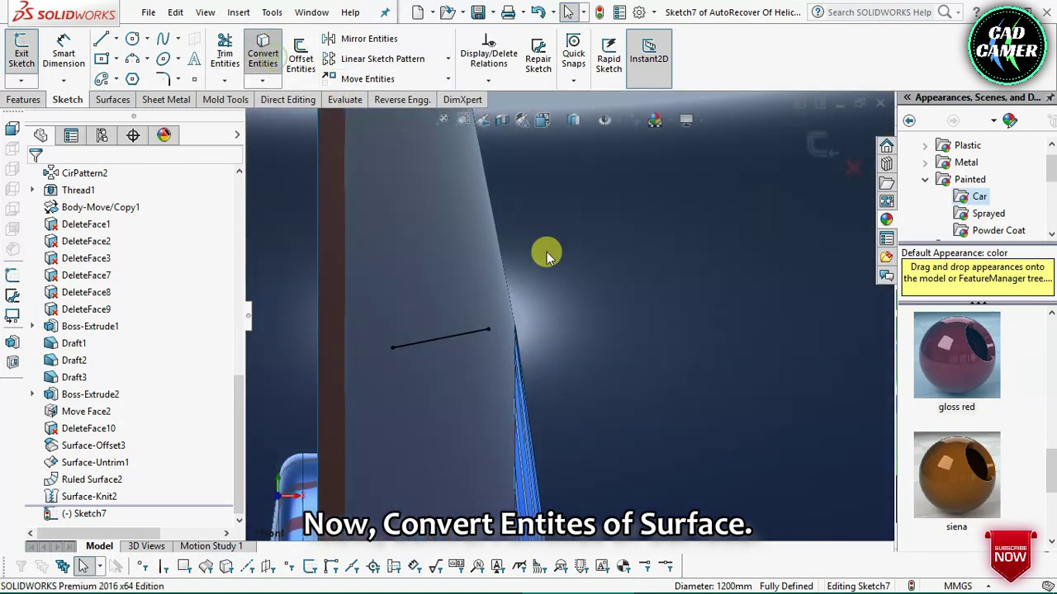
pyautogui.click(503, 264)
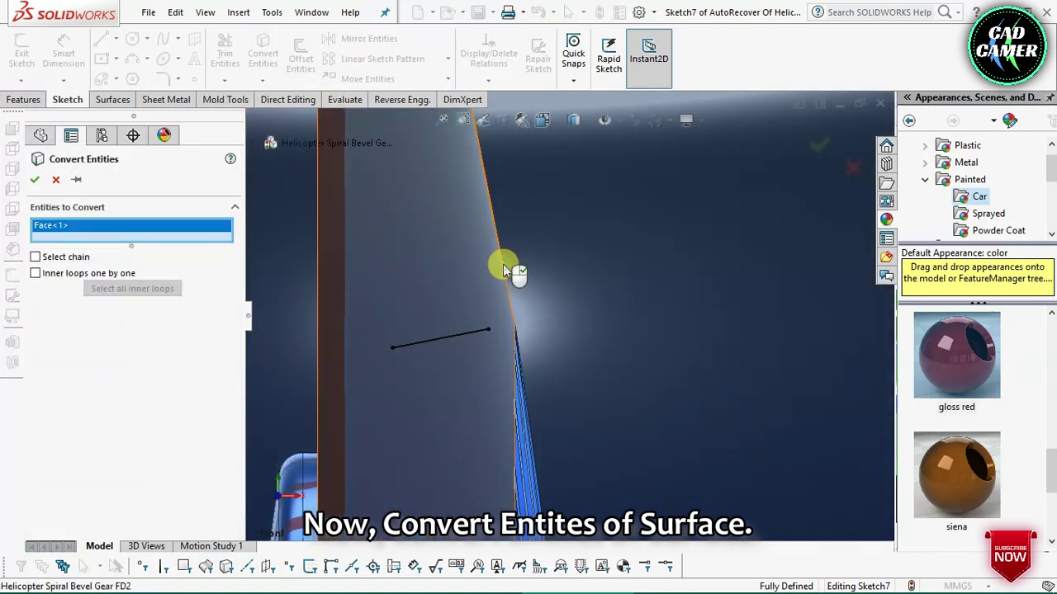
pyautogui.click(503, 271)
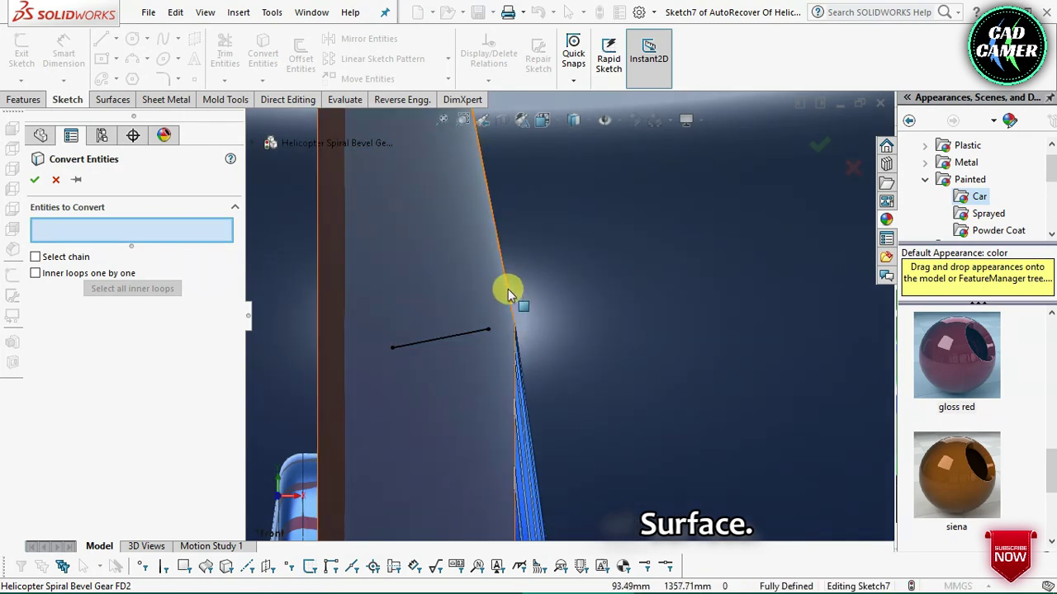
pyautogui.click(510, 293)
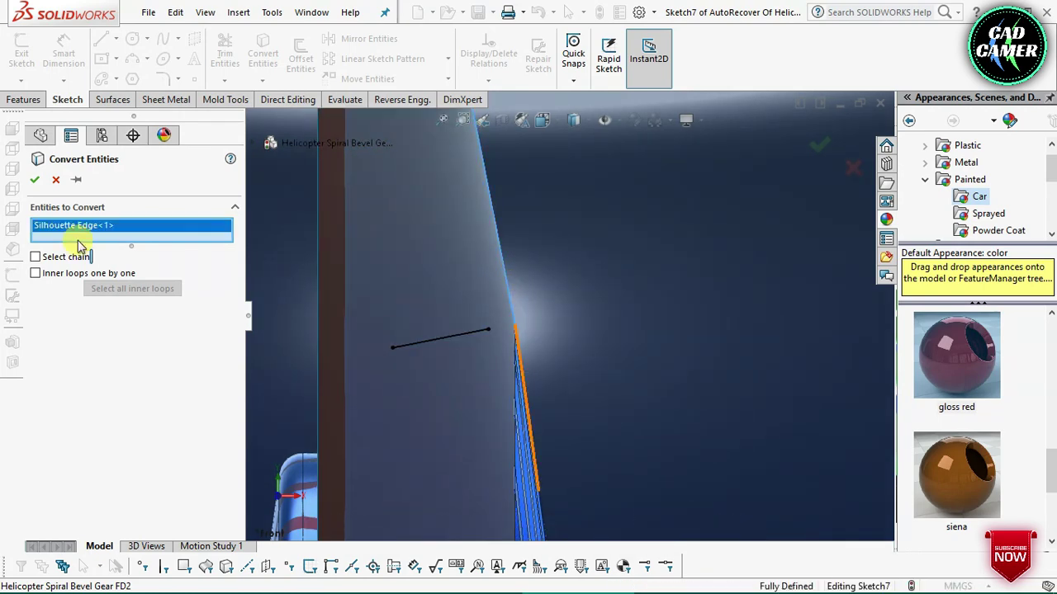
pyautogui.press('Return')
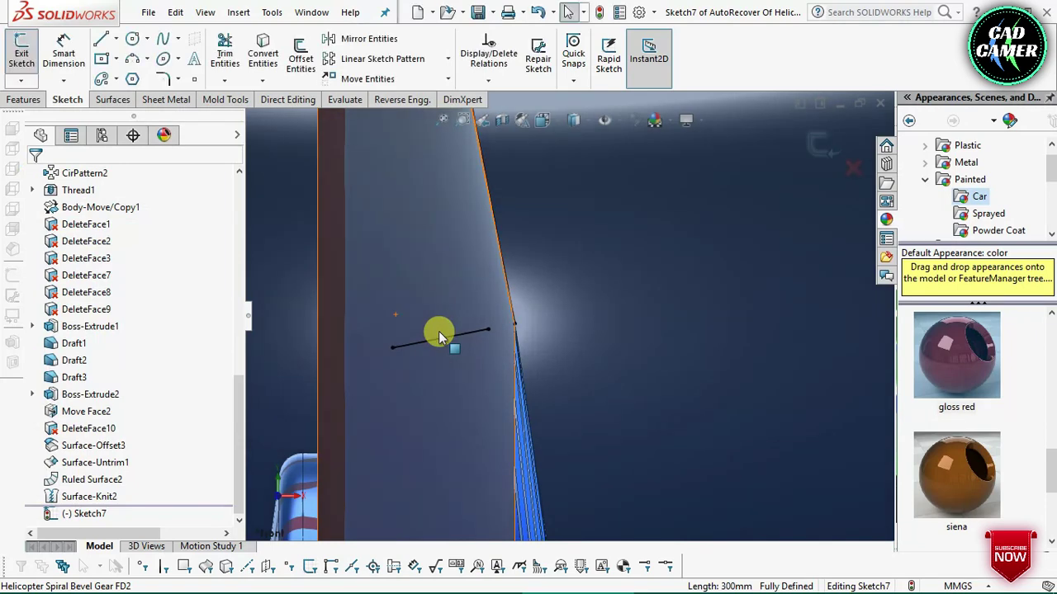
pyautogui.moveTo(438, 331); pyautogui.dragTo(468, 353, button='middle')
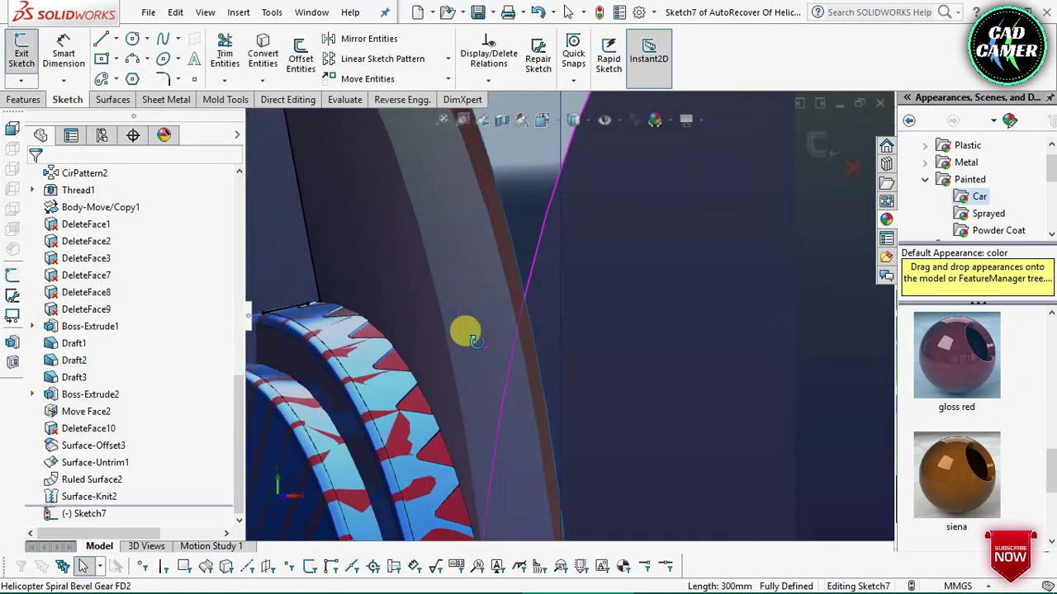
pyautogui.scroll(-3, 381, 279)
pyautogui.scroll(-3, 425, 297)
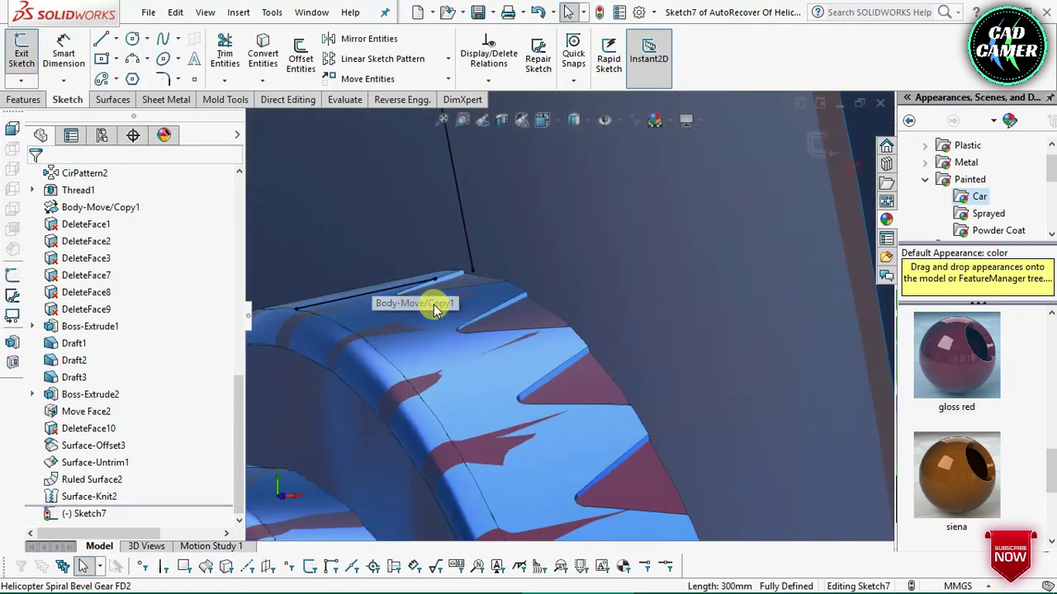
pyautogui.scroll(-3, 442, 283)
pyautogui.scroll(-2, 425, 275)
pyautogui.scroll(-2, 421, 273)
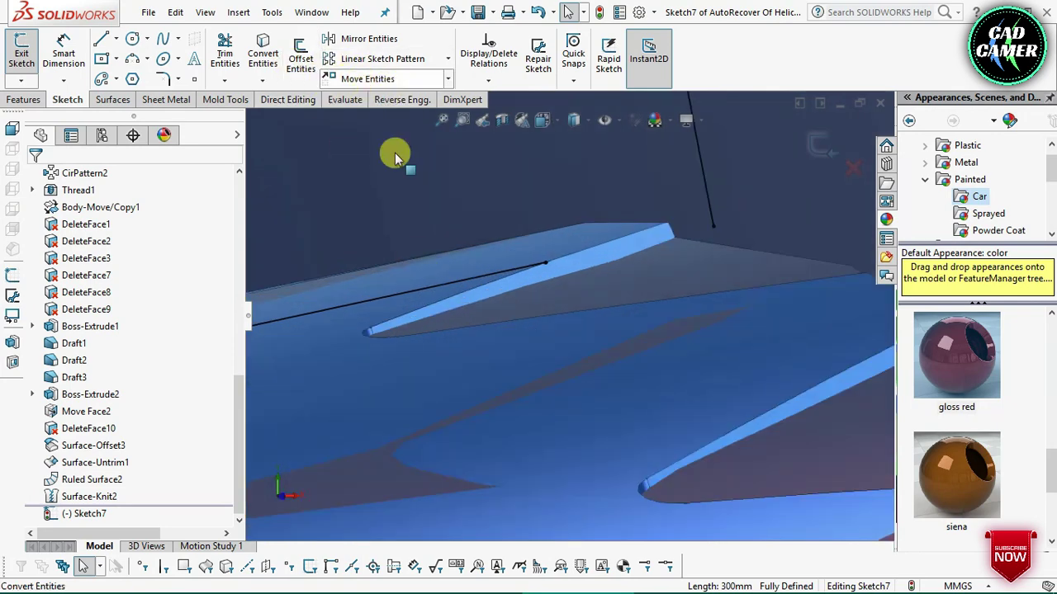
pyautogui.scroll(1, 408, 247)
pyautogui.scroll(1, 414, 256)
# Check Ruled Surface2's edges and start the Line tool with L
pyautogui.click(424, 326)
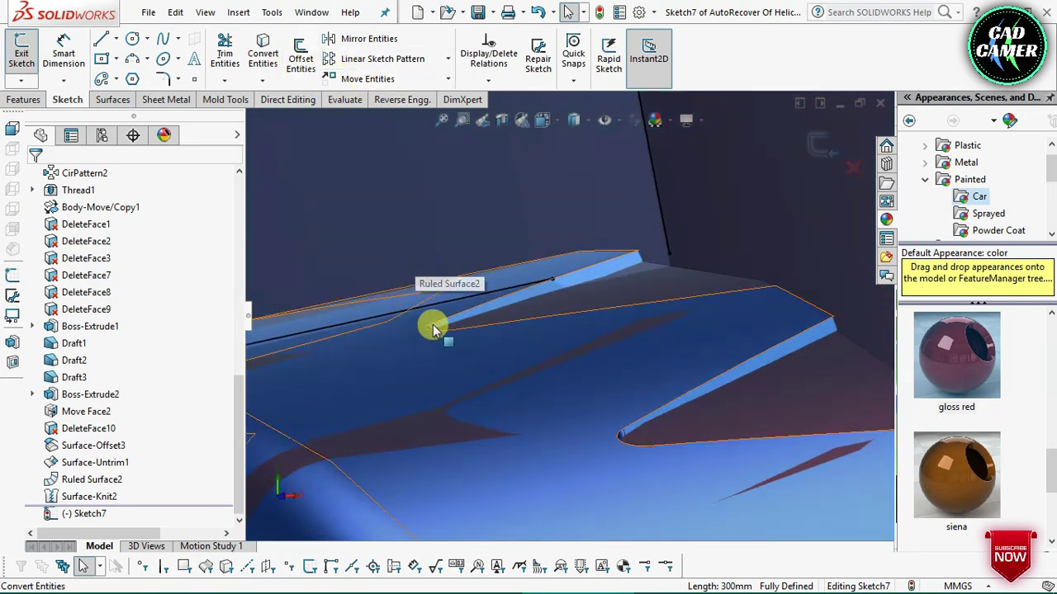
pyautogui.scroll(2, 458, 330)
pyautogui.scroll(1, 487, 314)
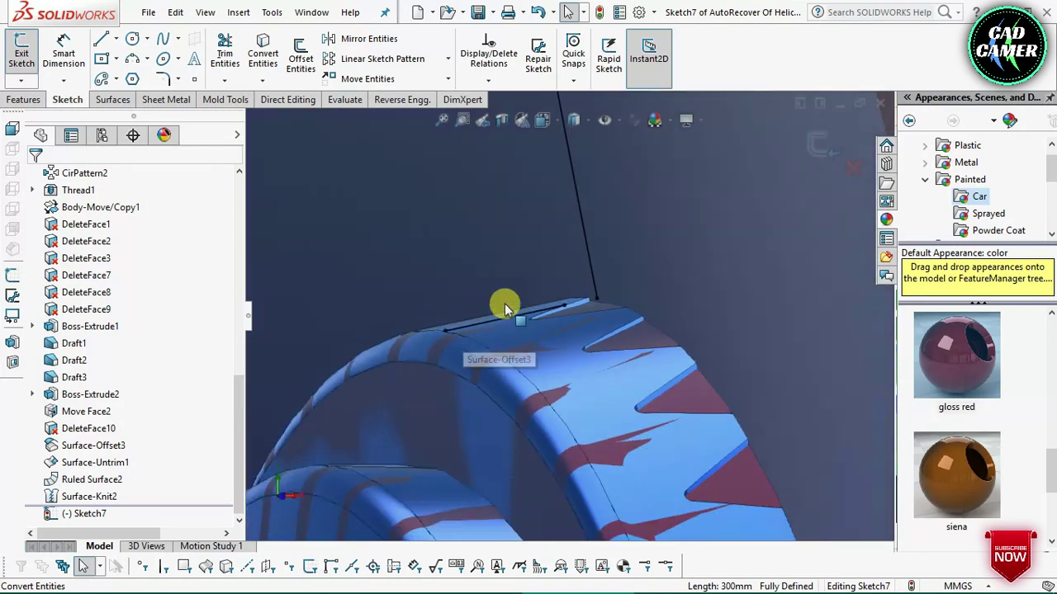
pyautogui.scroll(1, 578, 289)
pyautogui.press('l')
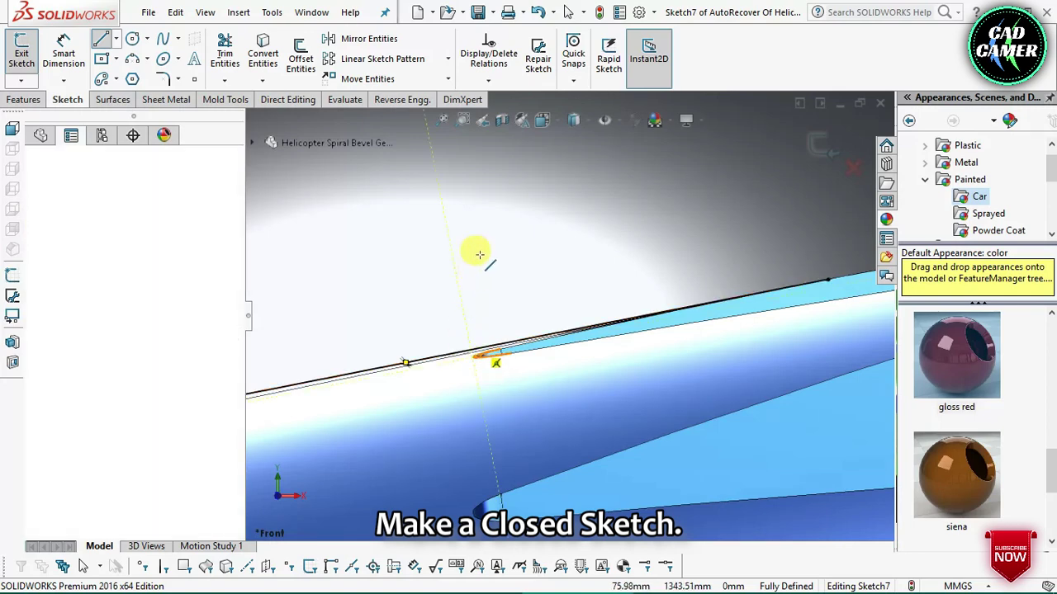
# Draw a 30 mm vertical line from the rim edge, then a horizontal line past the slanted edge
pyautogui.click(472, 355)
pyautogui.scroll(3, 491, 264)
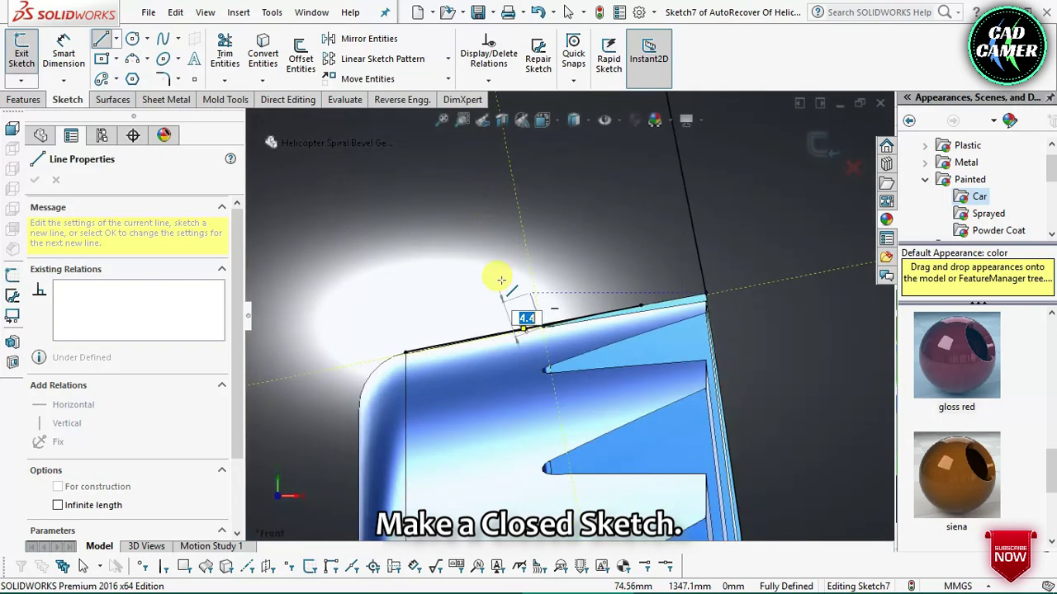
pyautogui.moveTo(495, 271)
pyautogui.mouseDown(button='middle')
pyautogui.moveTo(501, 280)
pyautogui.moveTo(495, 229)
pyautogui.mouseUp(button='middle')
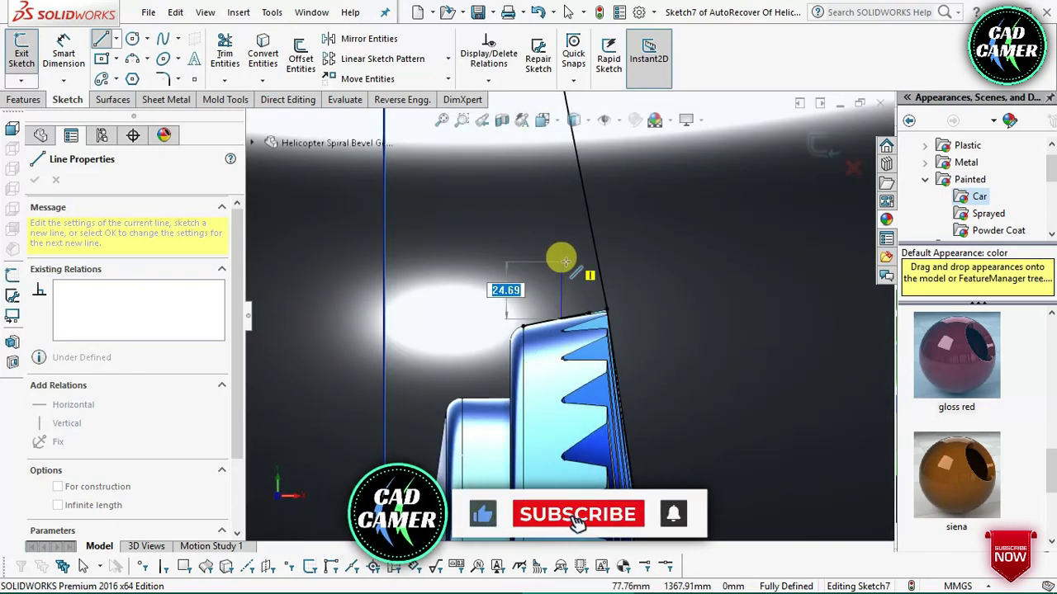
pyautogui.write('30')
pyautogui.press('Return')
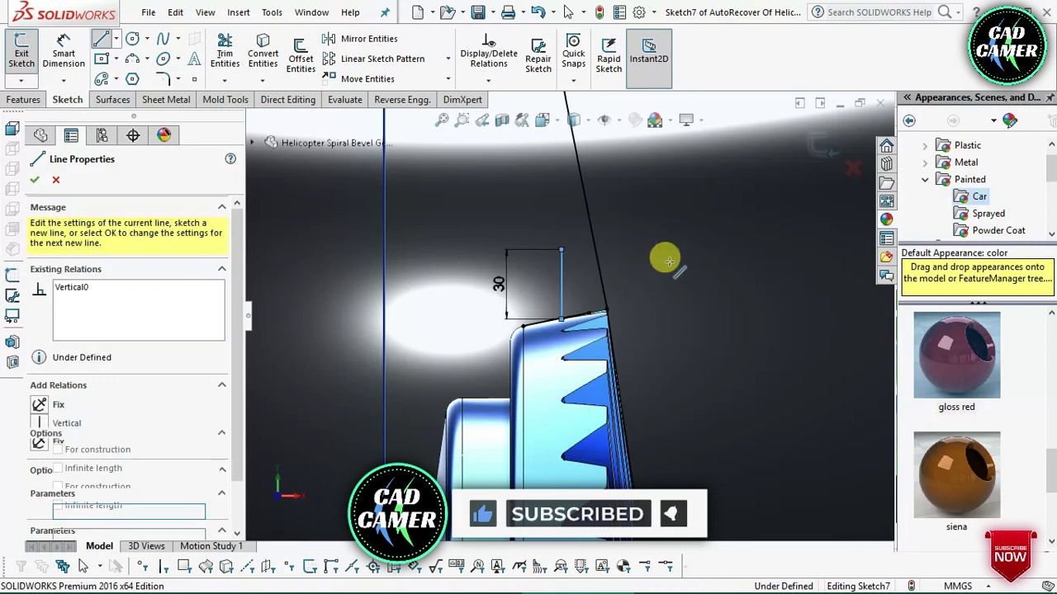
pyautogui.click(630, 250)
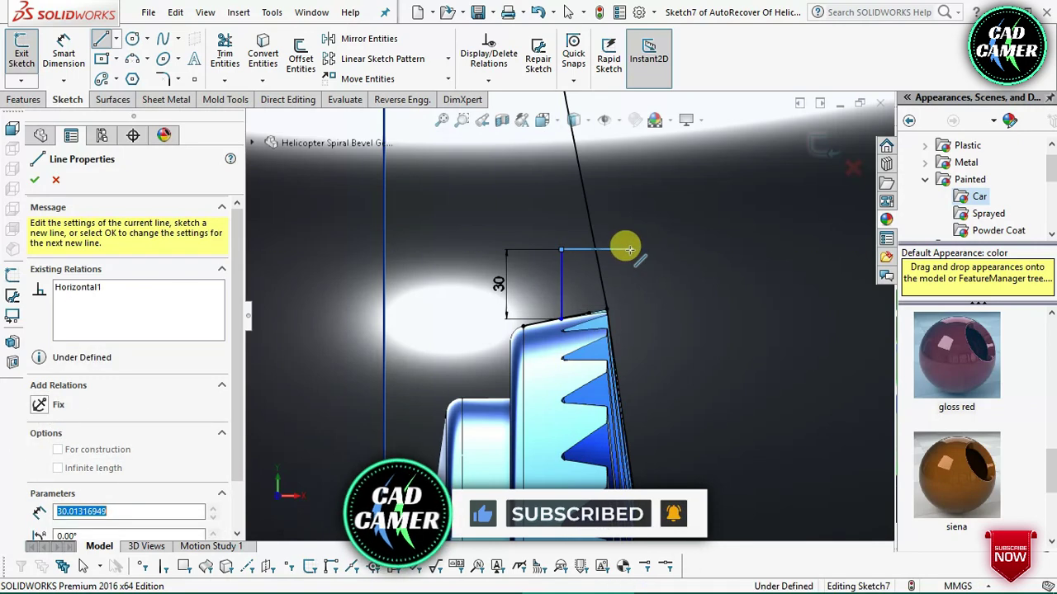
pyautogui.press('Escape')
pyautogui.scroll(-2, 605, 247)
pyautogui.press('Escape')
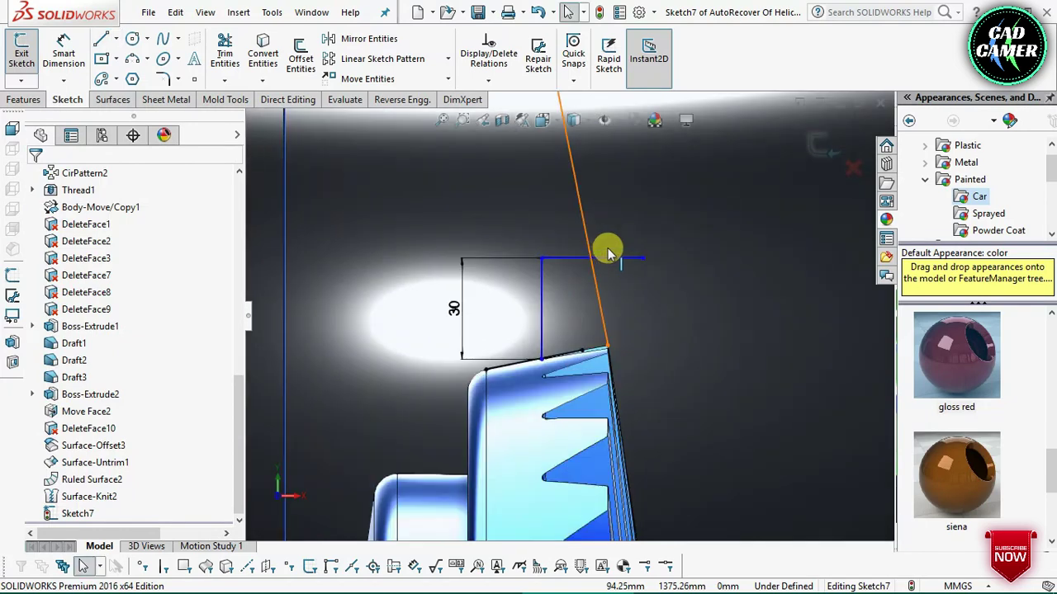
# Trim the slanted line's overhang above the horizontal line
pyautogui.press('t')
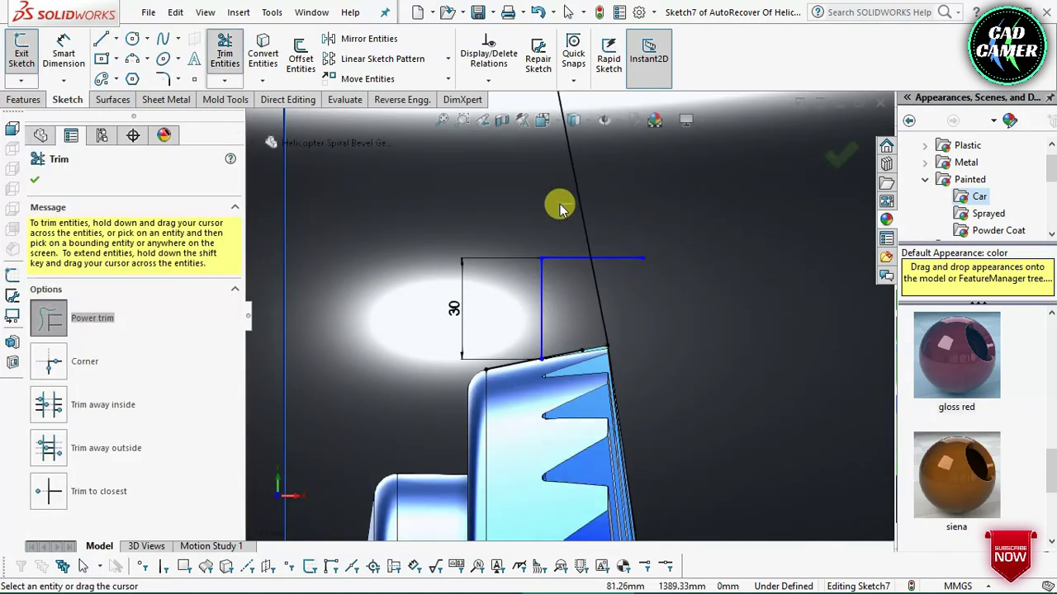
pyautogui.moveTo(557, 204)
pyautogui.mouseDown()
pyautogui.moveTo(578, 201)
pyautogui.moveTo(621, 283)
pyautogui.moveTo(594, 326)
pyautogui.mouseUp()
pyautogui.scroll(-2, 620, 333)
pyautogui.scroll(-2, 438, 424)
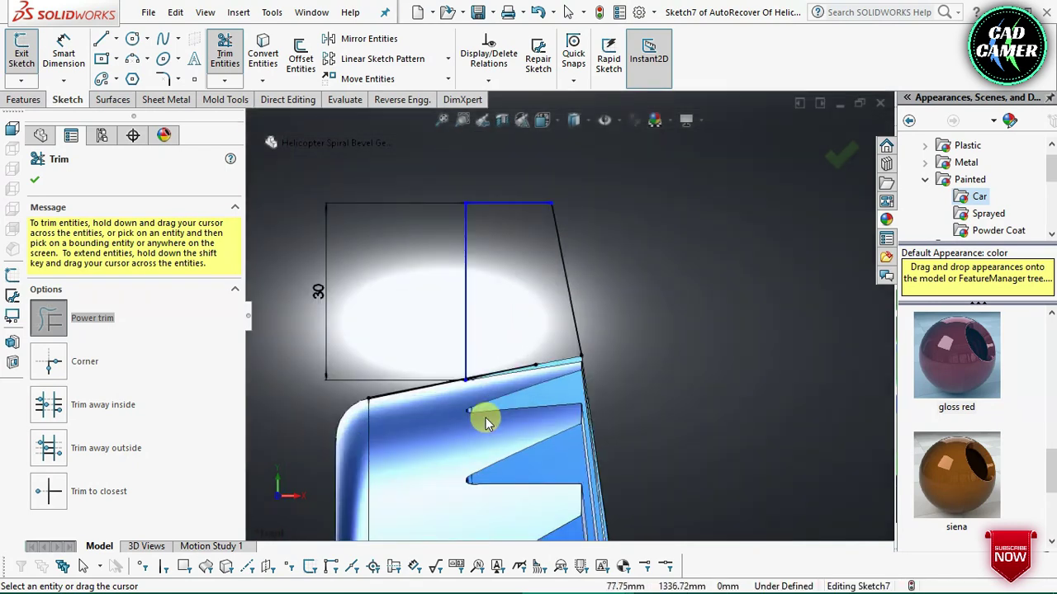
pyautogui.scroll(-1, 446, 371)
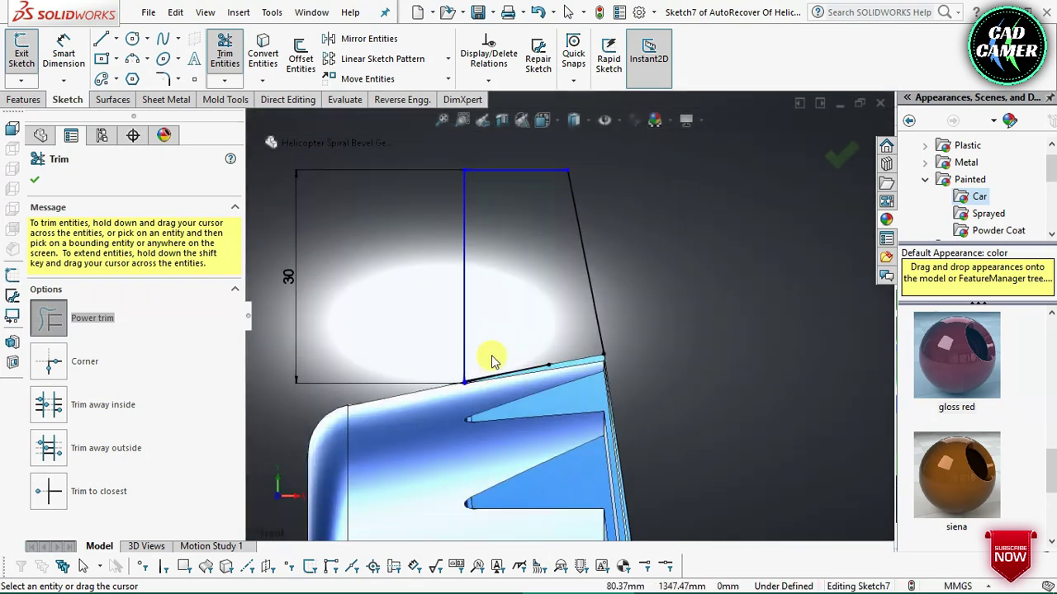
pyautogui.scroll(-1, 487, 367)
pyautogui.press('Escape')
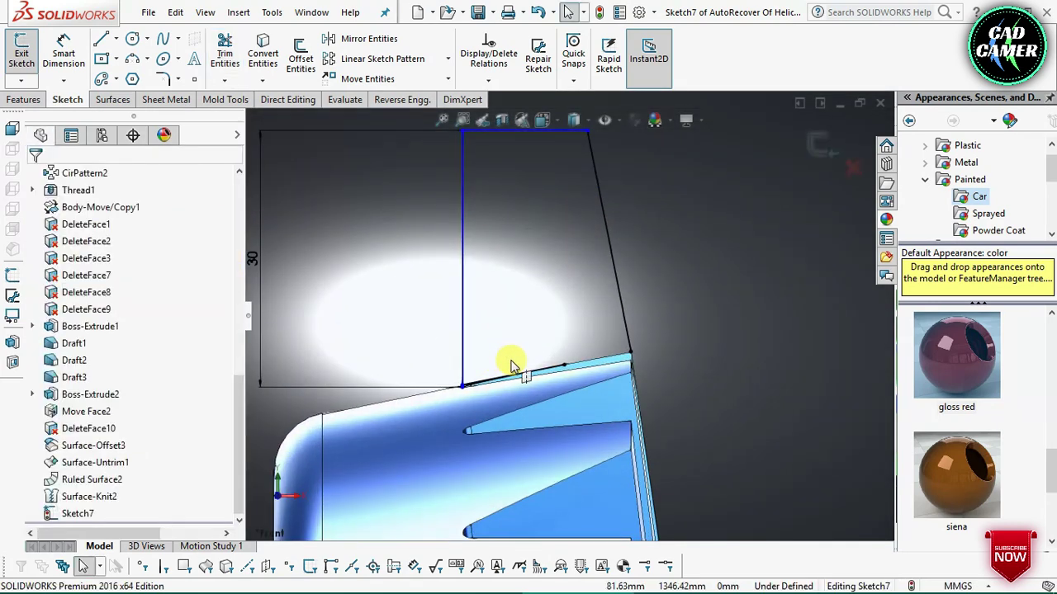
# Resume trimming to tidy the closed profile, then switch to the Ctrl+4 side view
pyautogui.press('Return')
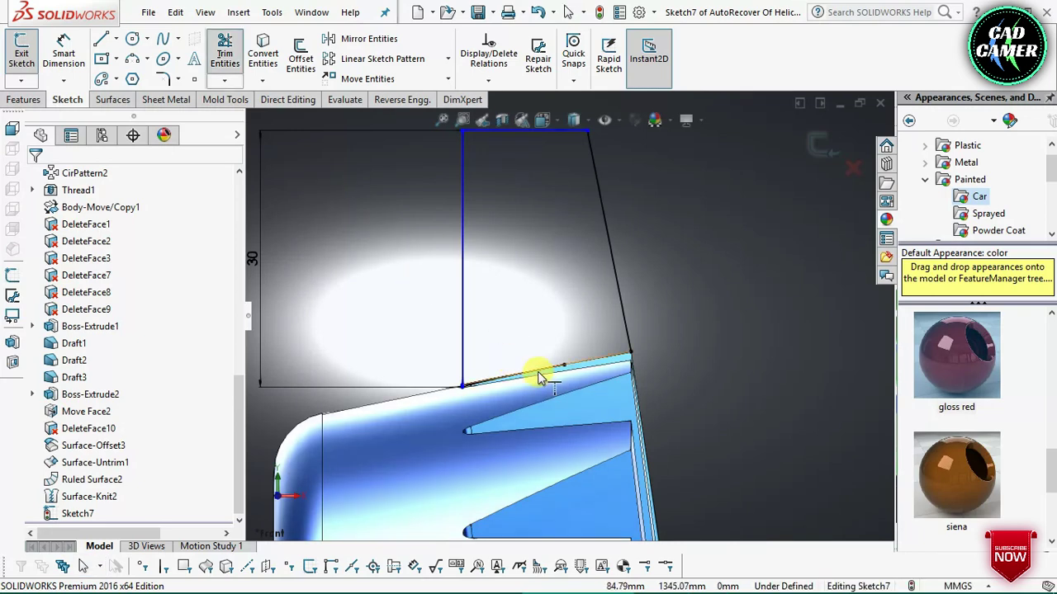
pyautogui.scroll(-3, 625, 357)
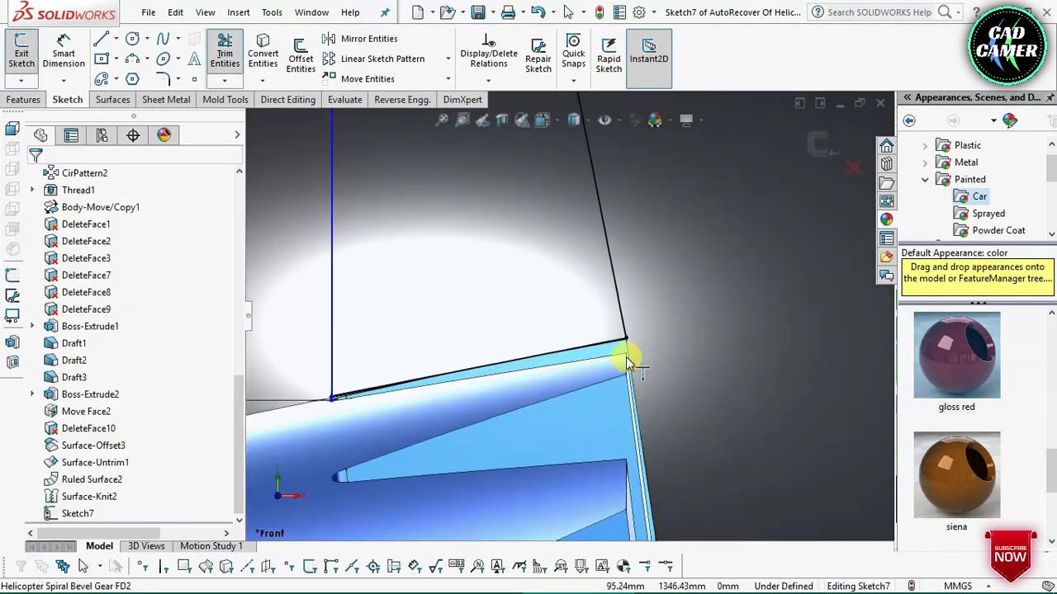
pyautogui.scroll(2, 625, 358)
pyautogui.scroll(-3, 561, 302)
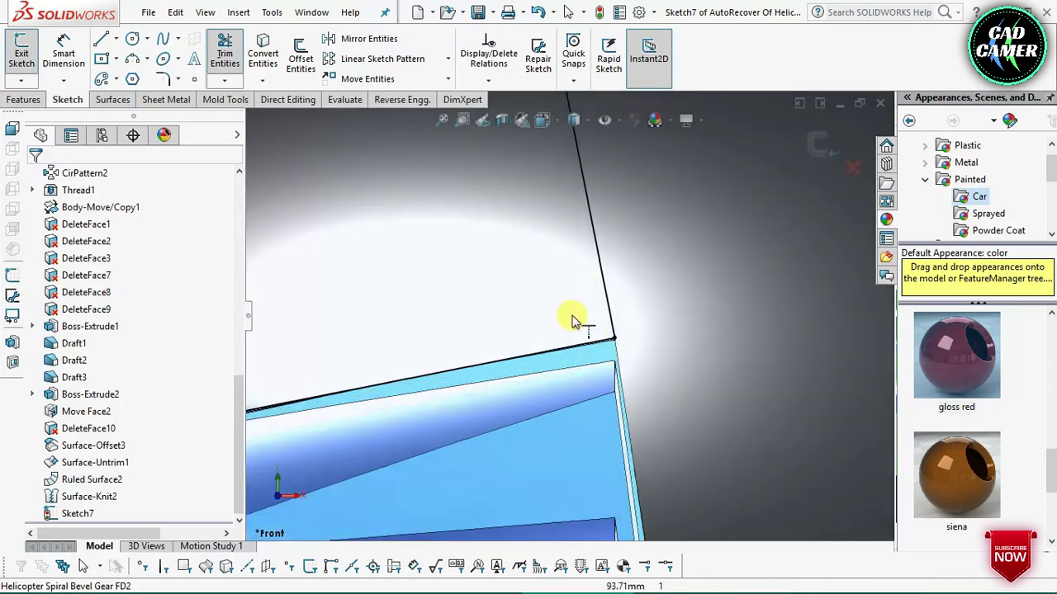
pyautogui.scroll(2, 600, 344)
pyautogui.scroll(2, 600, 345)
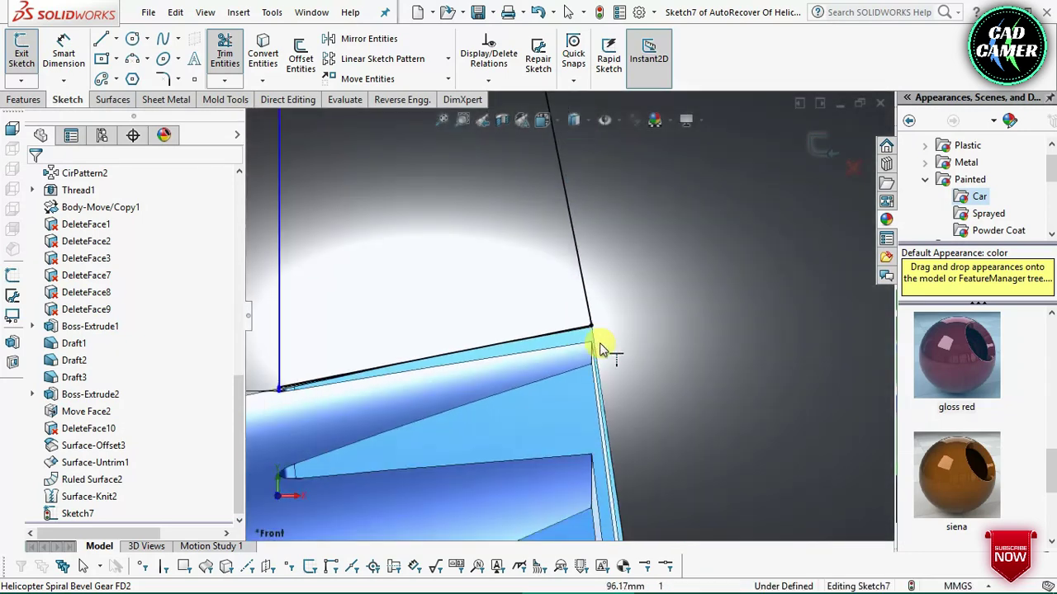
pyautogui.hotkey('ctrl', '4')
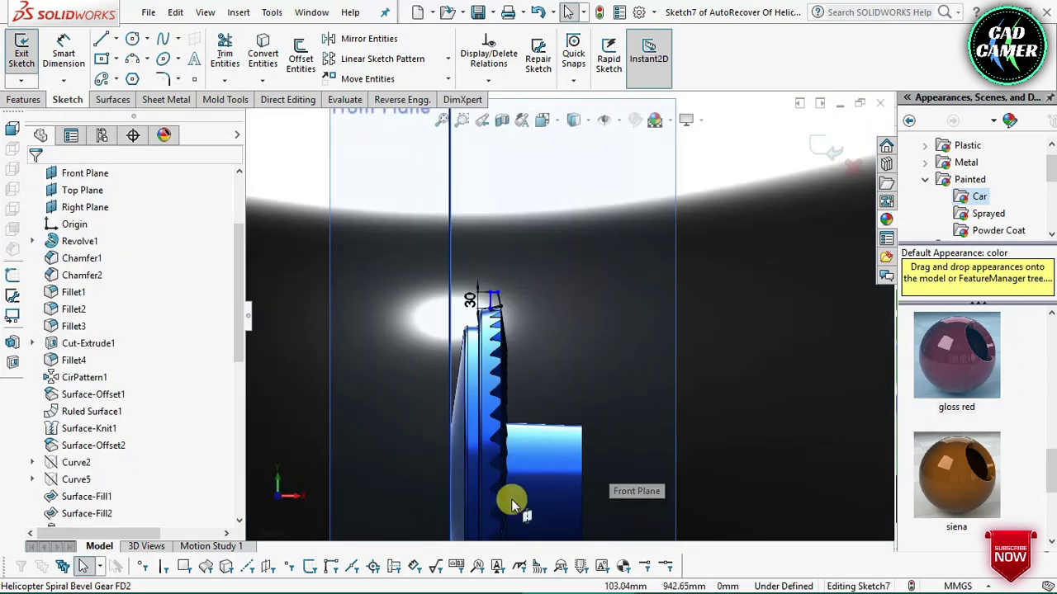
# Draw a horizontal centreline from the hub end along the gear axis
pyautogui.scroll(-3, 537, 349)
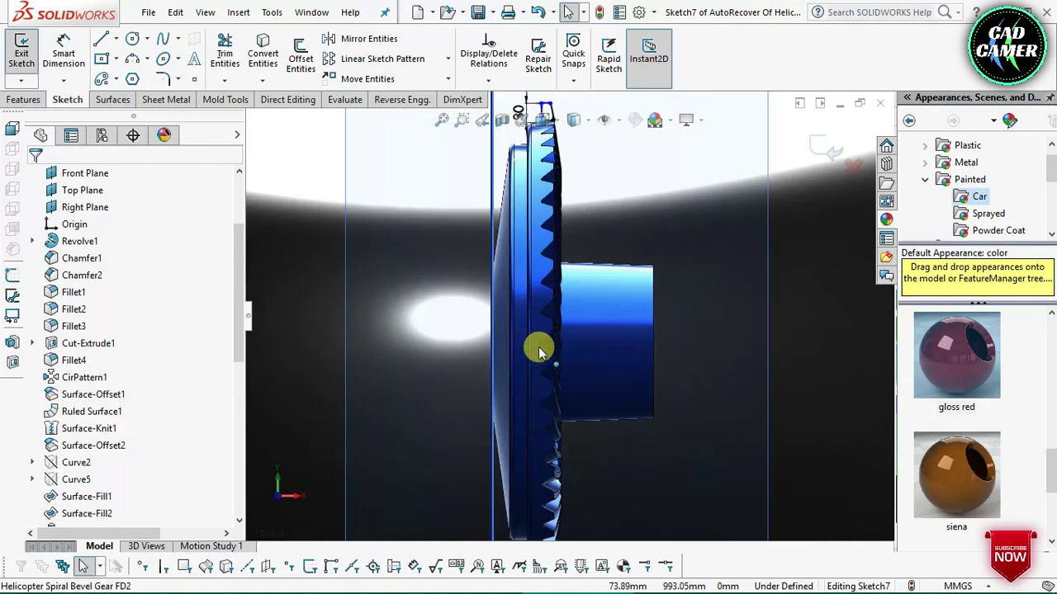
pyautogui.click(115, 39)
pyautogui.click(137, 76)
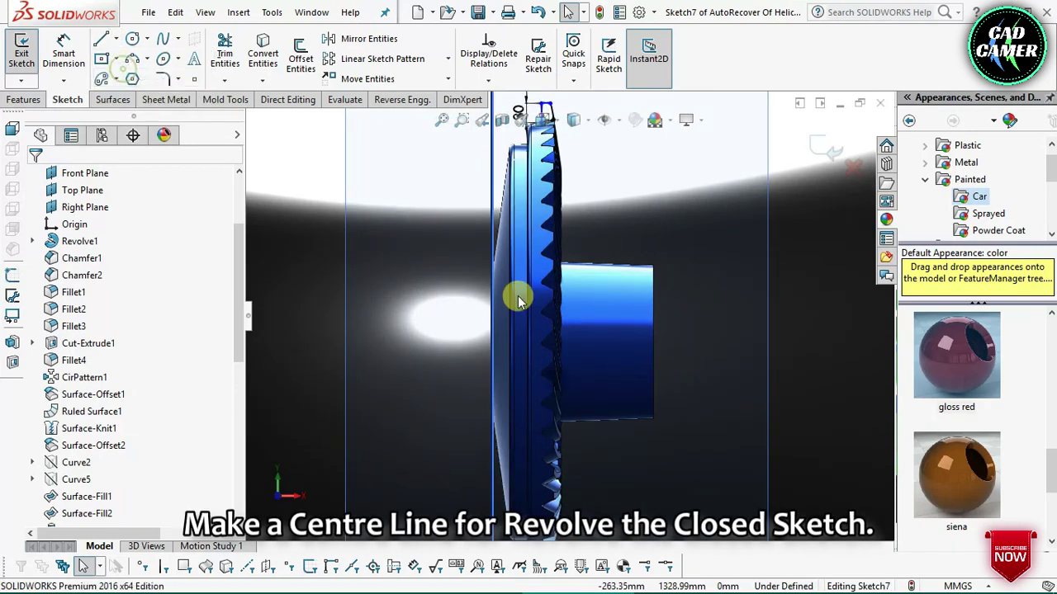
pyautogui.click(652, 338)
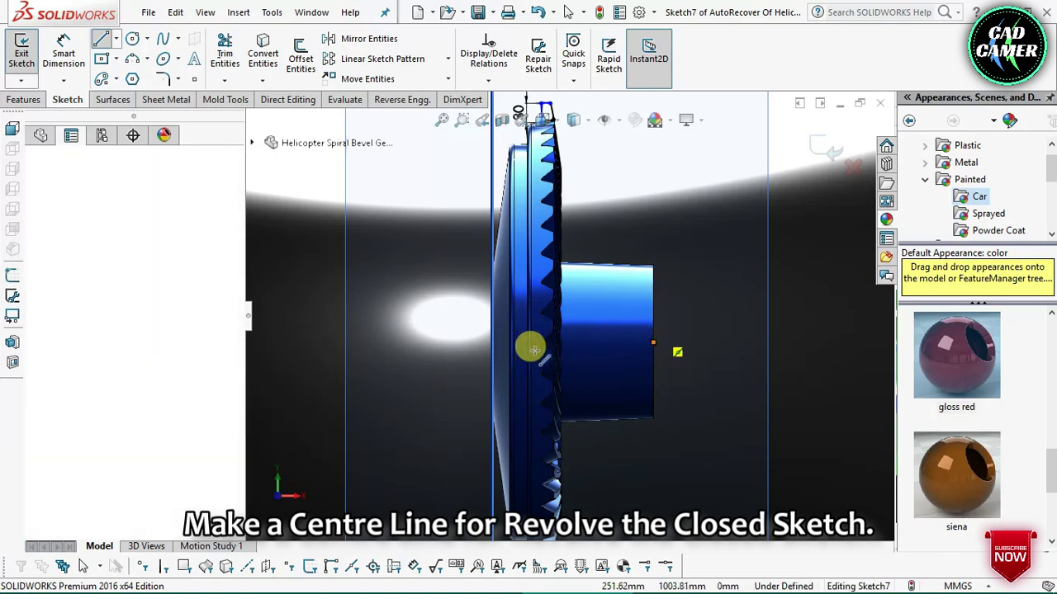
pyautogui.click(473, 342)
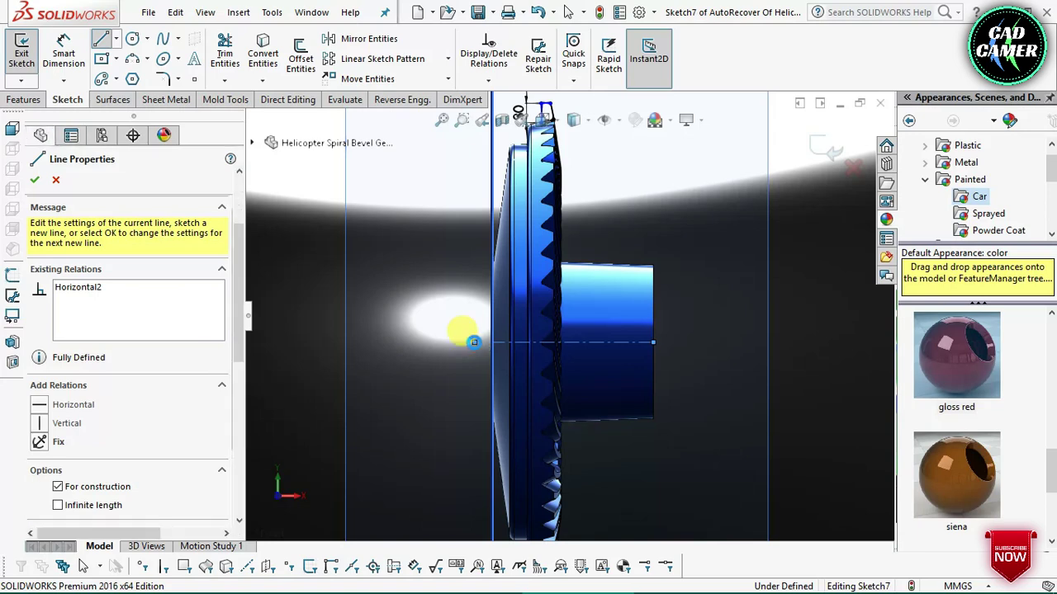
pyautogui.press('Escape')
pyautogui.press('f')
pyautogui.scroll(-4, 582, 208)
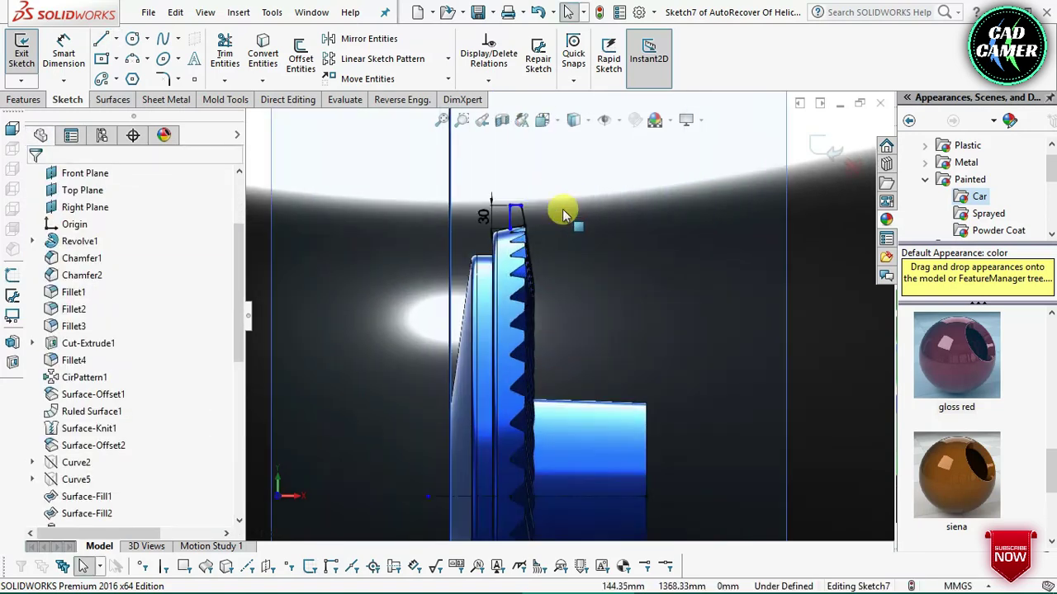
pyautogui.scroll(-3, 561, 212)
pyautogui.click(25, 100)
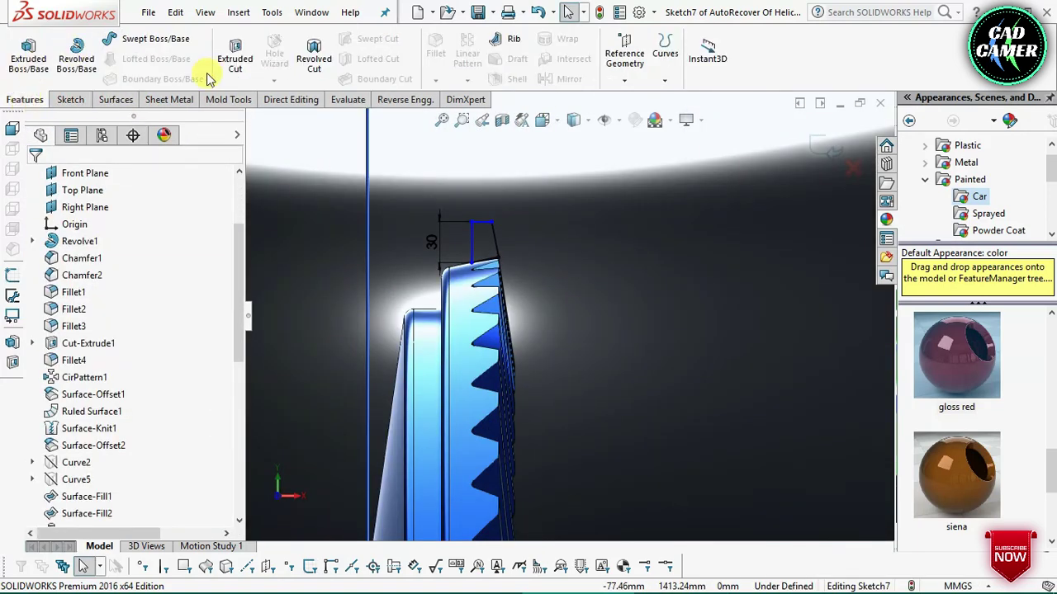
pyautogui.scroll(-1, 505, 238)
pyautogui.scroll(-1, 505, 239)
pyautogui.scroll(-1, 505, 239)
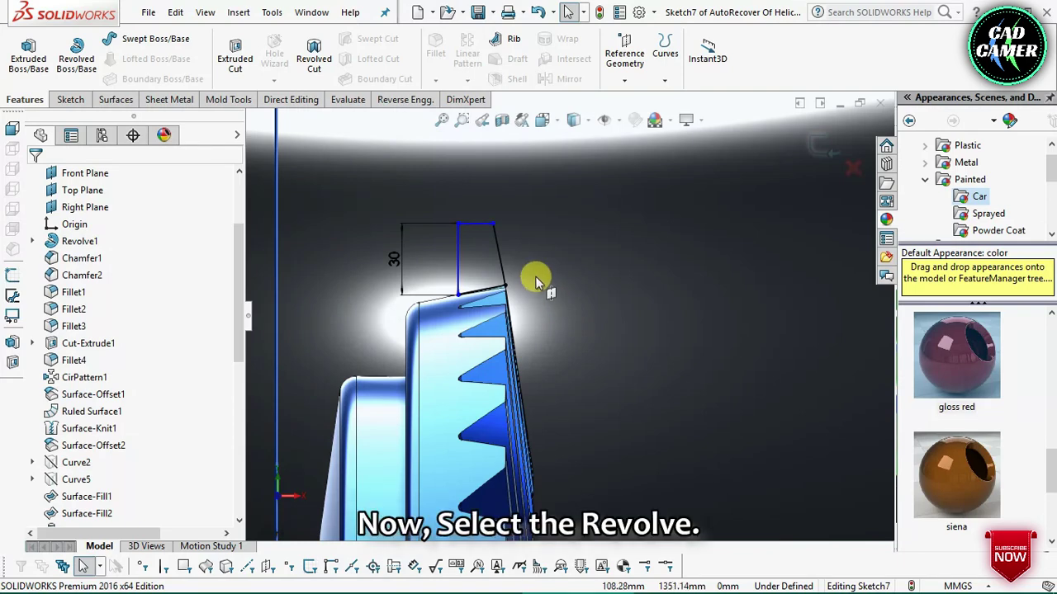
# Start a Revolved Boss/Base with Thin Feature off, selecting the closed profile region
pyautogui.click(82, 55)
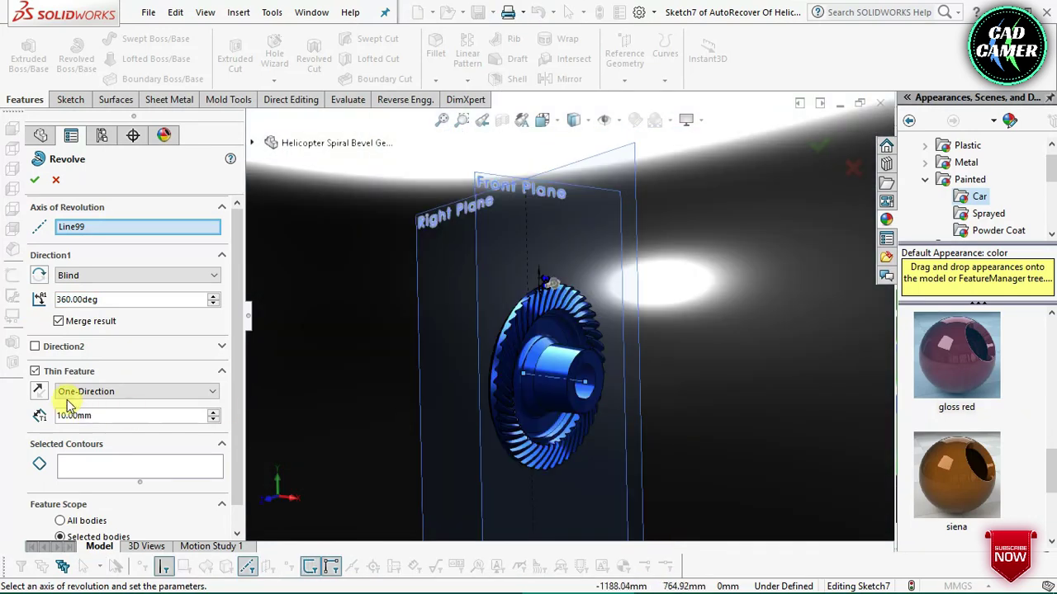
pyautogui.click(37, 374)
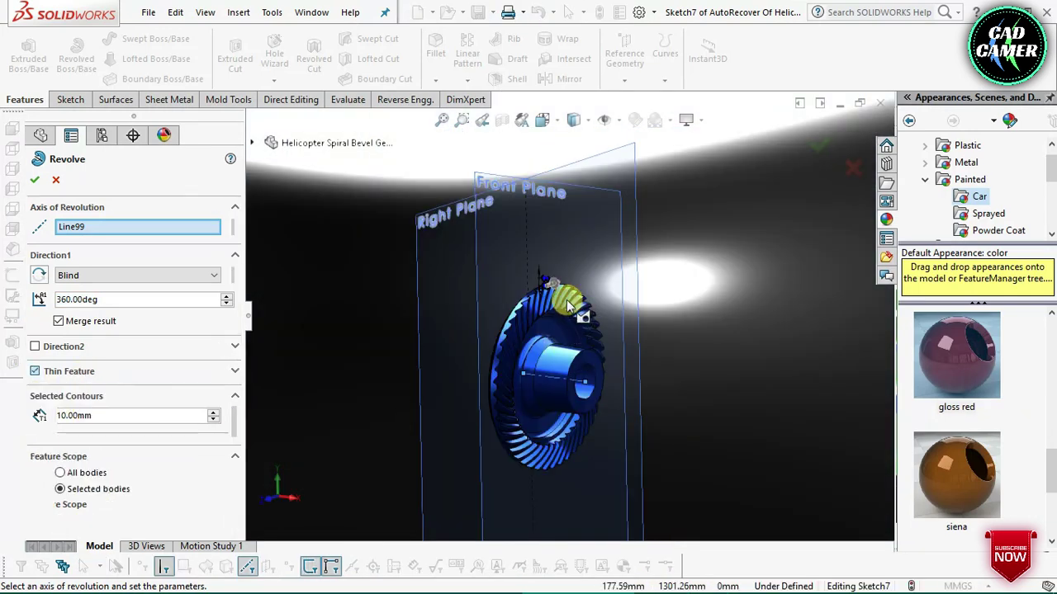
pyautogui.scroll(-3, 526, 277)
pyautogui.scroll(-2, 527, 277)
pyautogui.click(145, 418)
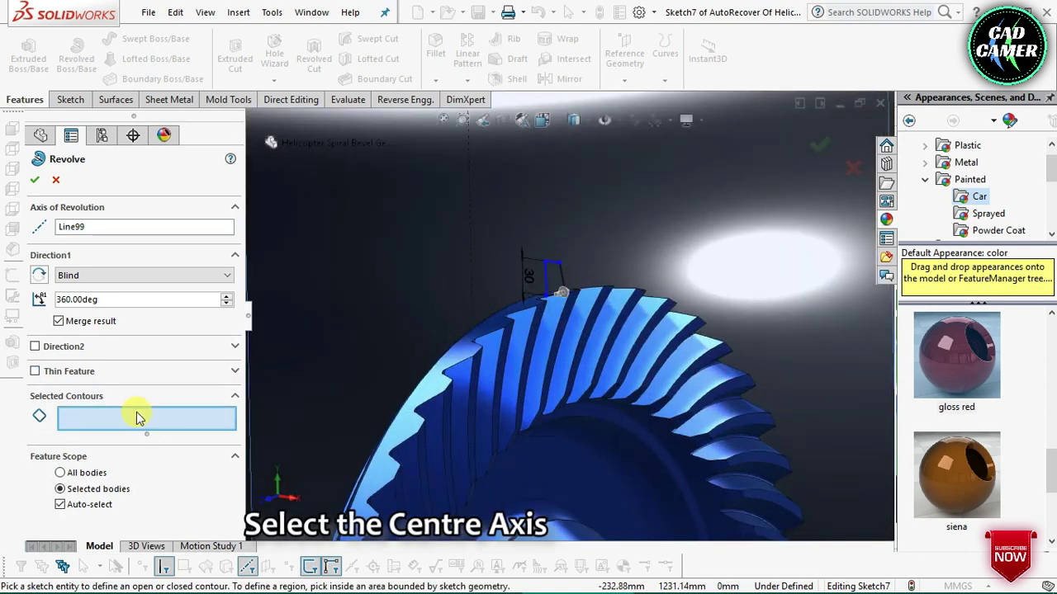
pyautogui.scroll(-3, 564, 283)
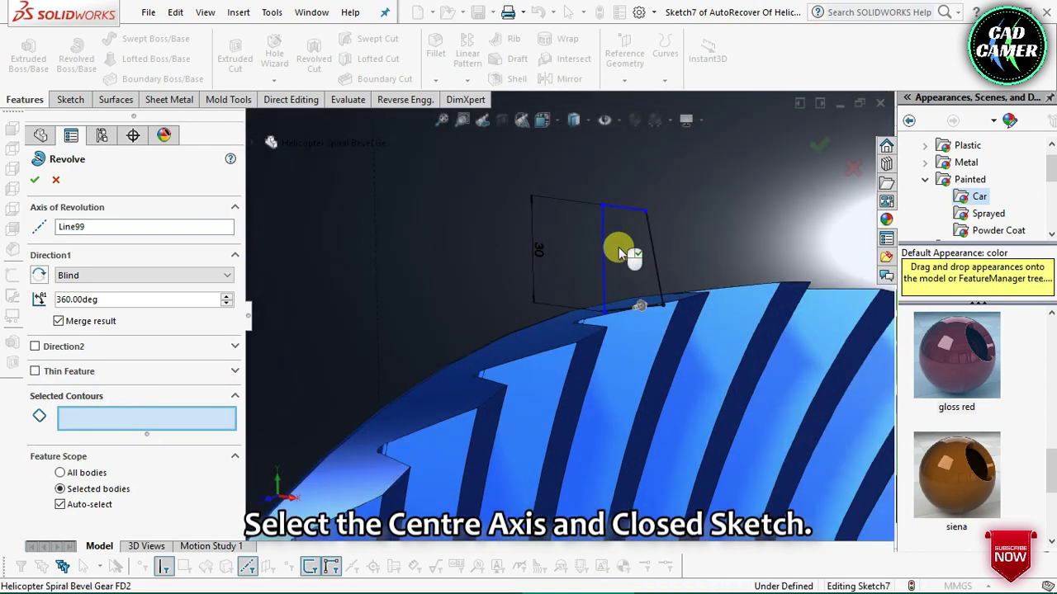
pyautogui.click(618, 247)
pyautogui.scroll(5, 651, 291)
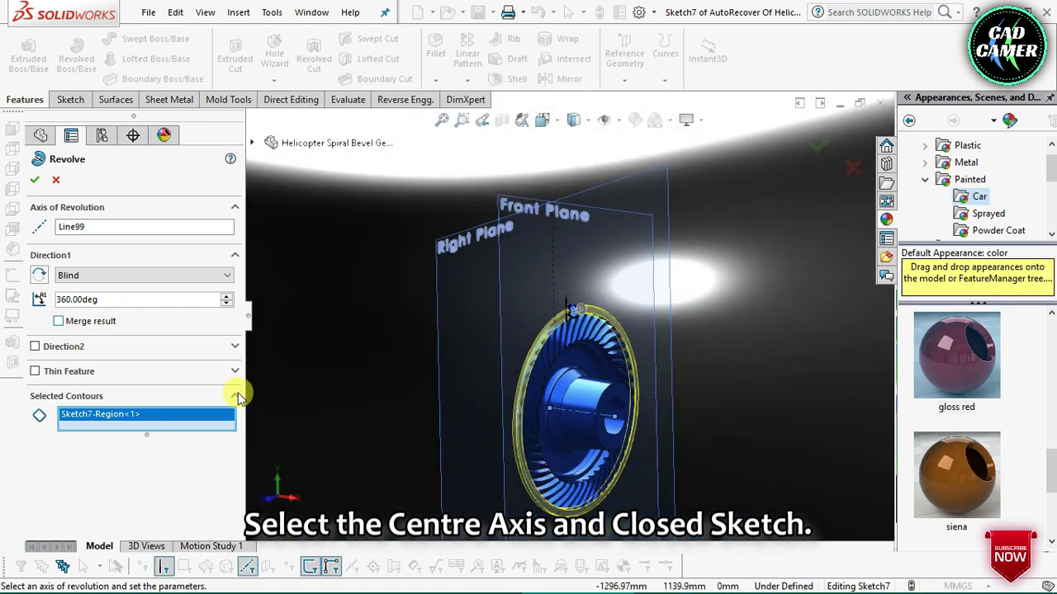
pyautogui.scroll(-2, 602, 419)
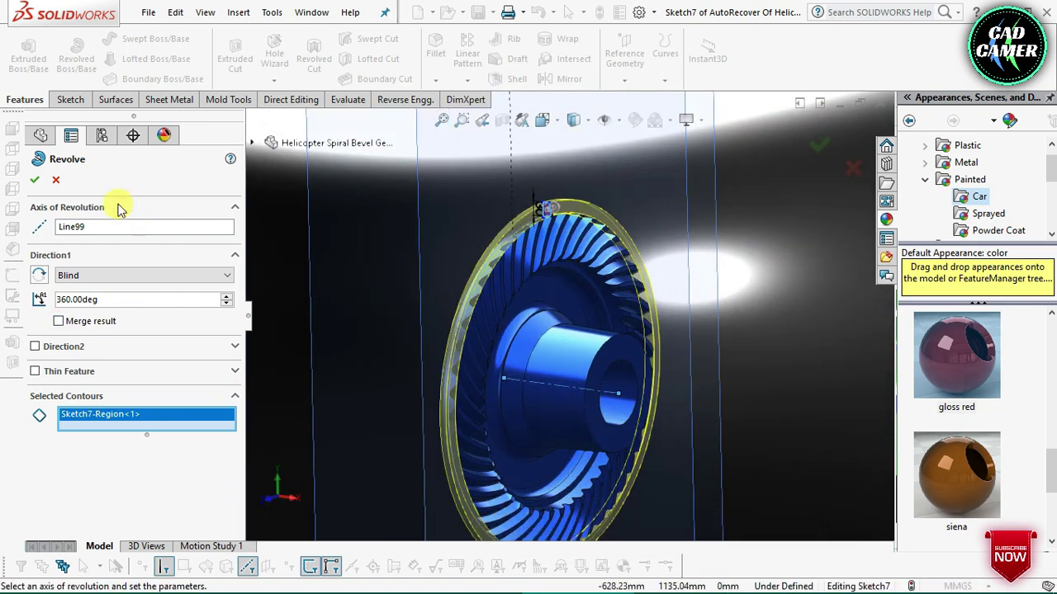
# Enable Merge result and set the DeleteFace10 gear body as the merge target
pyautogui.click(58, 322)
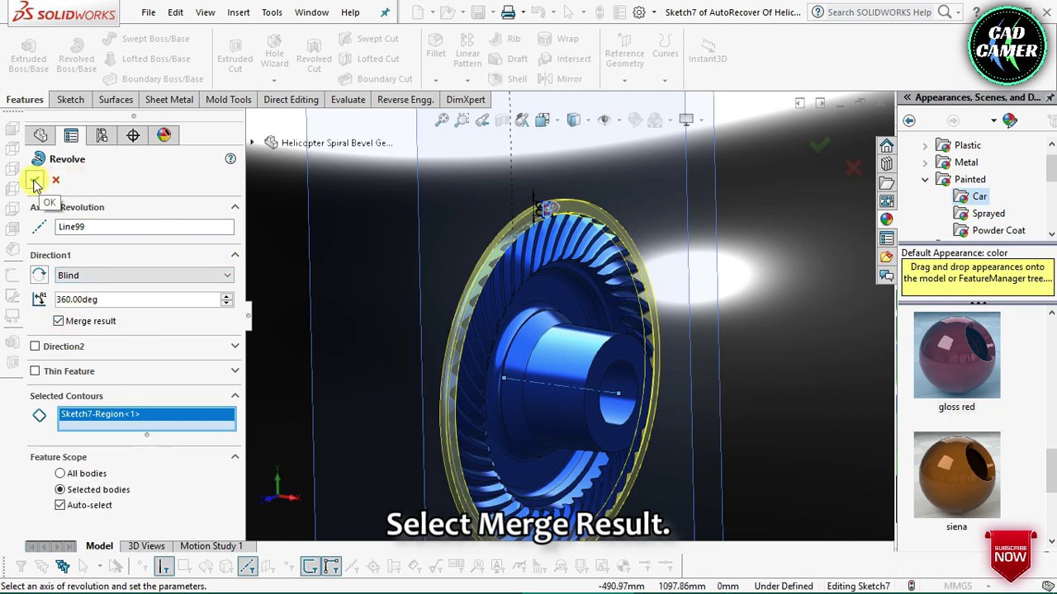
pyautogui.click(81, 507)
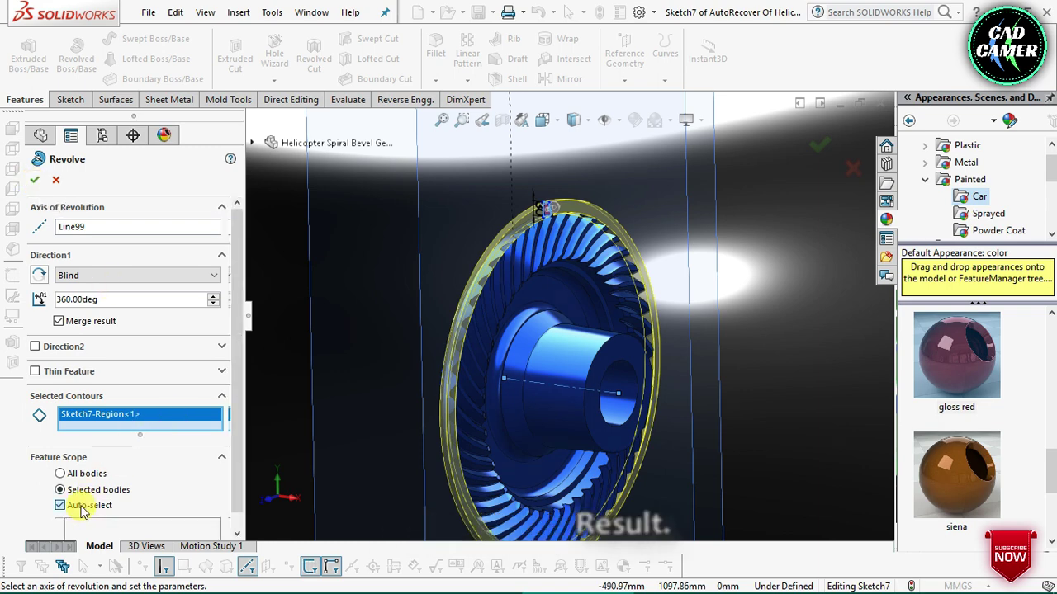
pyautogui.click(570, 355)
pyautogui.moveTo(568, 348)
pyautogui.mouseDown(button='middle')
pyautogui.moveTo(562, 319)
pyautogui.moveTo(541, 307)
pyautogui.mouseUp(button='middle')
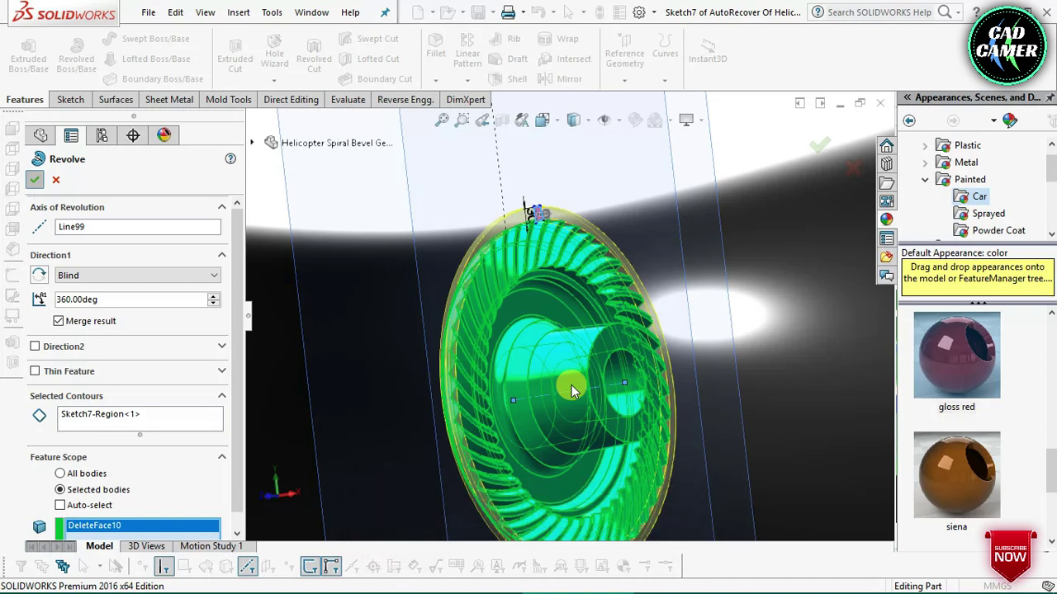
# Confirm the 360° revolve as Revolve2 and select it in the feature tree
pyautogui.press('Return')
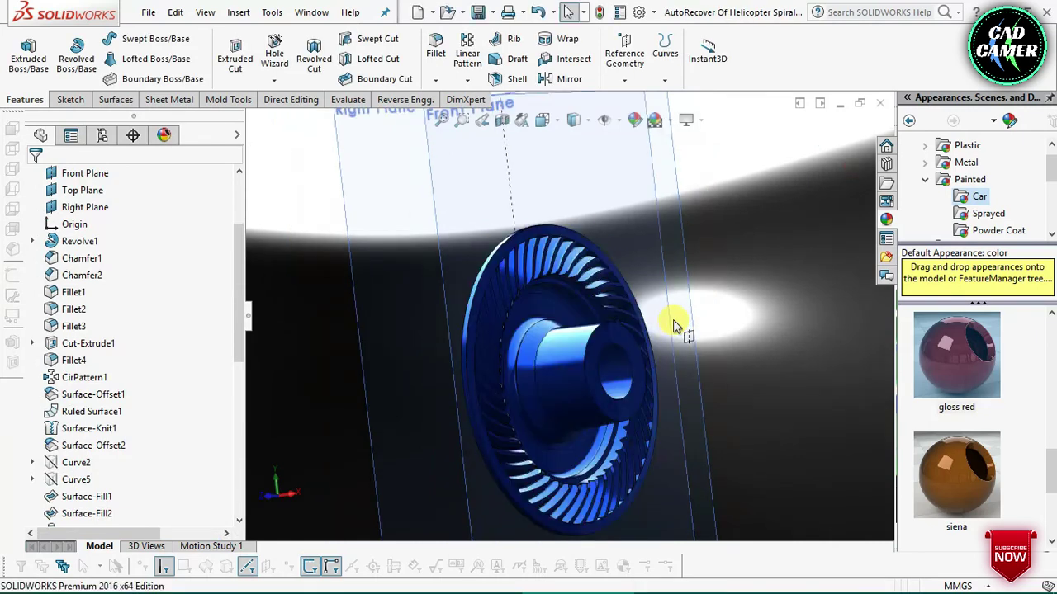
pyautogui.scroll(-2, 585, 286)
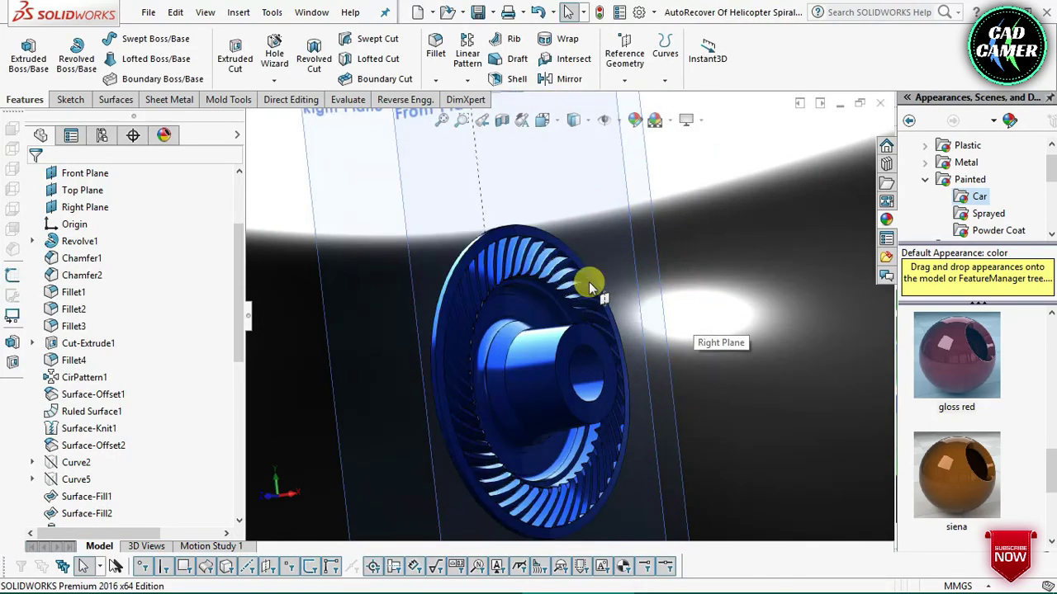
pyautogui.scroll(-3, 471, 236)
pyautogui.scroll(-3, 429, 241)
pyautogui.moveTo(428, 241)
pyautogui.mouseDown(button='middle')
pyautogui.moveTo(403, 156)
pyautogui.moveTo(472, 104)
pyautogui.moveTo(479, 226)
pyautogui.moveTo(632, 401)
pyautogui.moveTo(609, 371)
pyautogui.moveTo(611, 288)
pyautogui.moveTo(573, 289)
pyautogui.moveTo(567, 275)
pyautogui.moveTo(580, 317)
pyautogui.moveTo(567, 353)
pyautogui.mouseUp(button='middle')
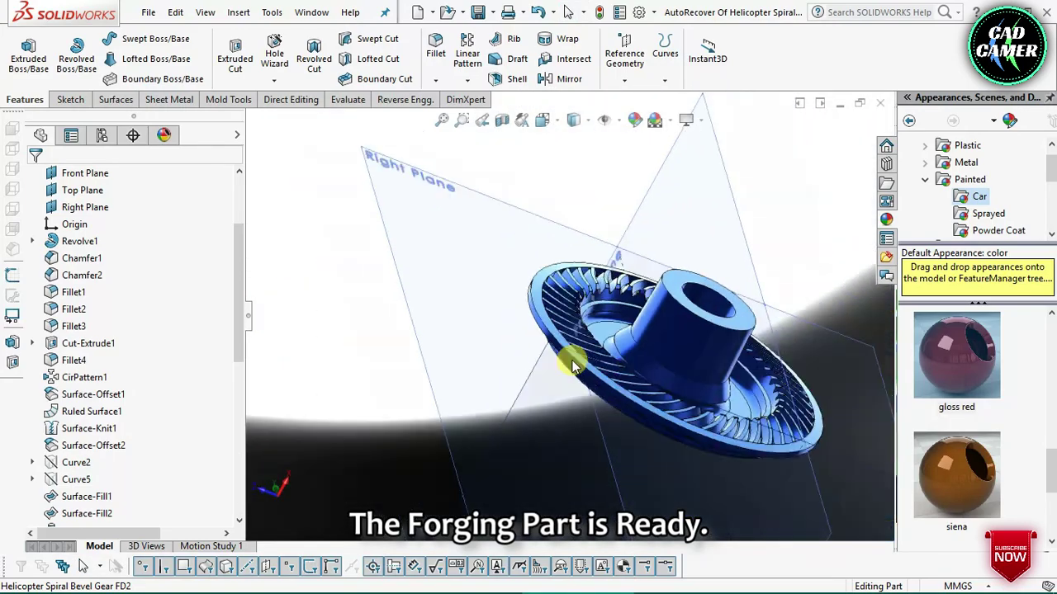
pyautogui.scroll(-10, 91, 495)
pyautogui.click(79, 513)
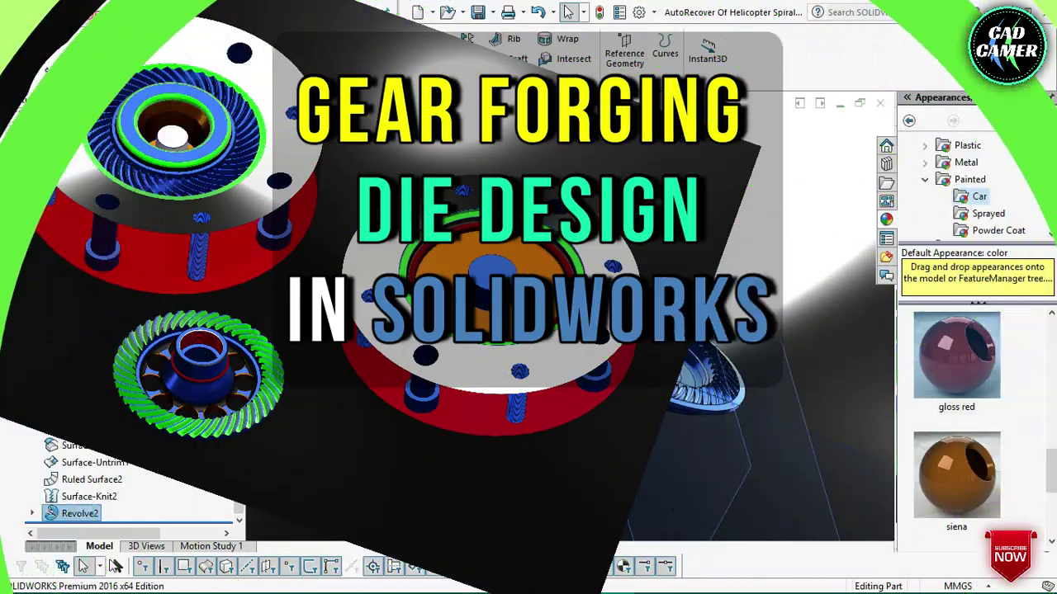